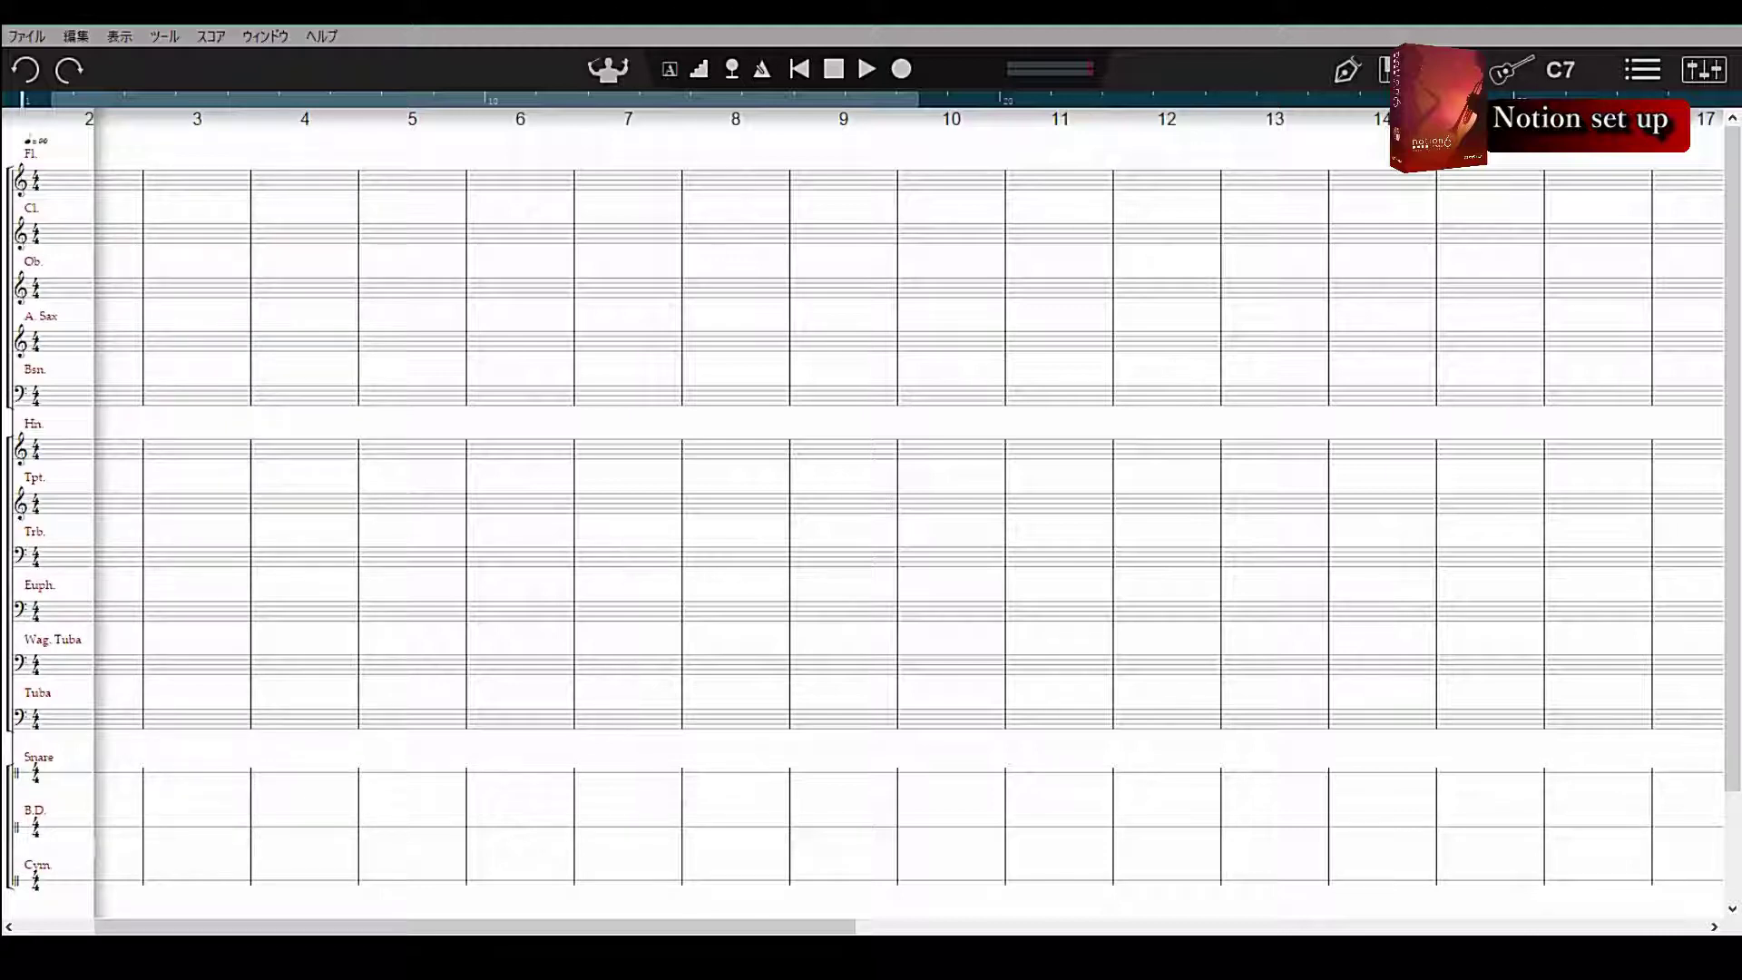
In score setup, add the Violin I and Violin II section staves below the Crash Cymbals
{"action": "left_click", "coordinate": [1641, 69]}
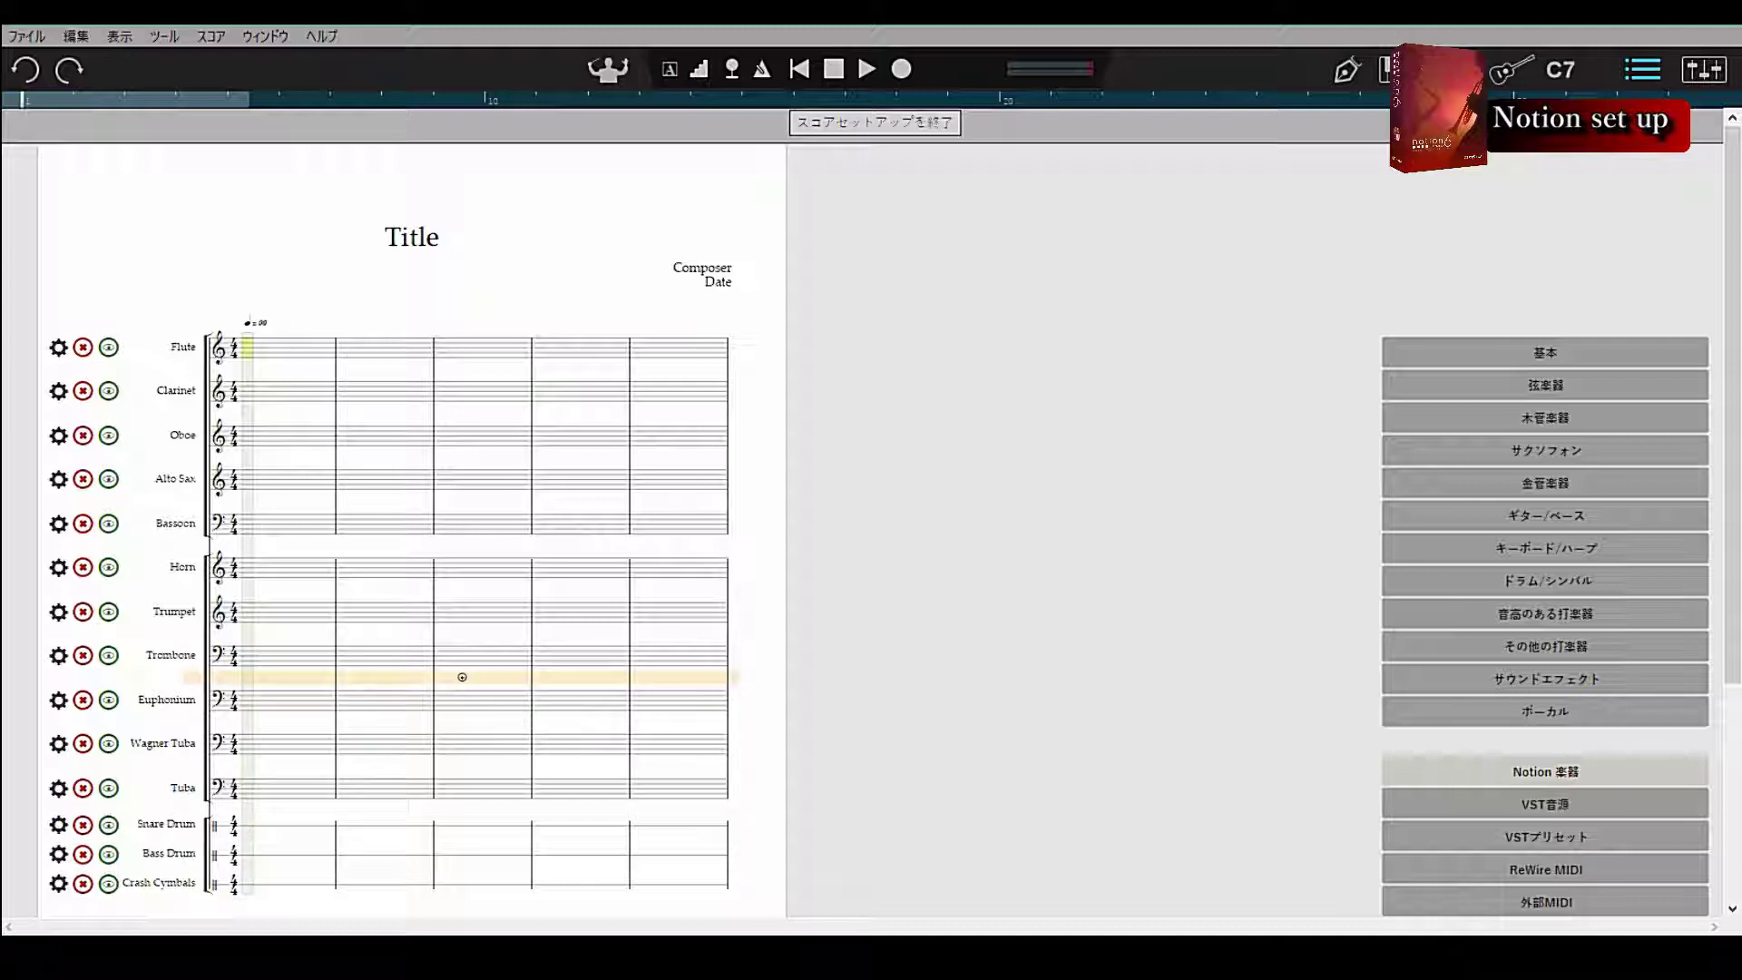
{"action": "scroll", "coordinate": [1733, 441], "scroll_direction": "down", "scroll_amount": 3}
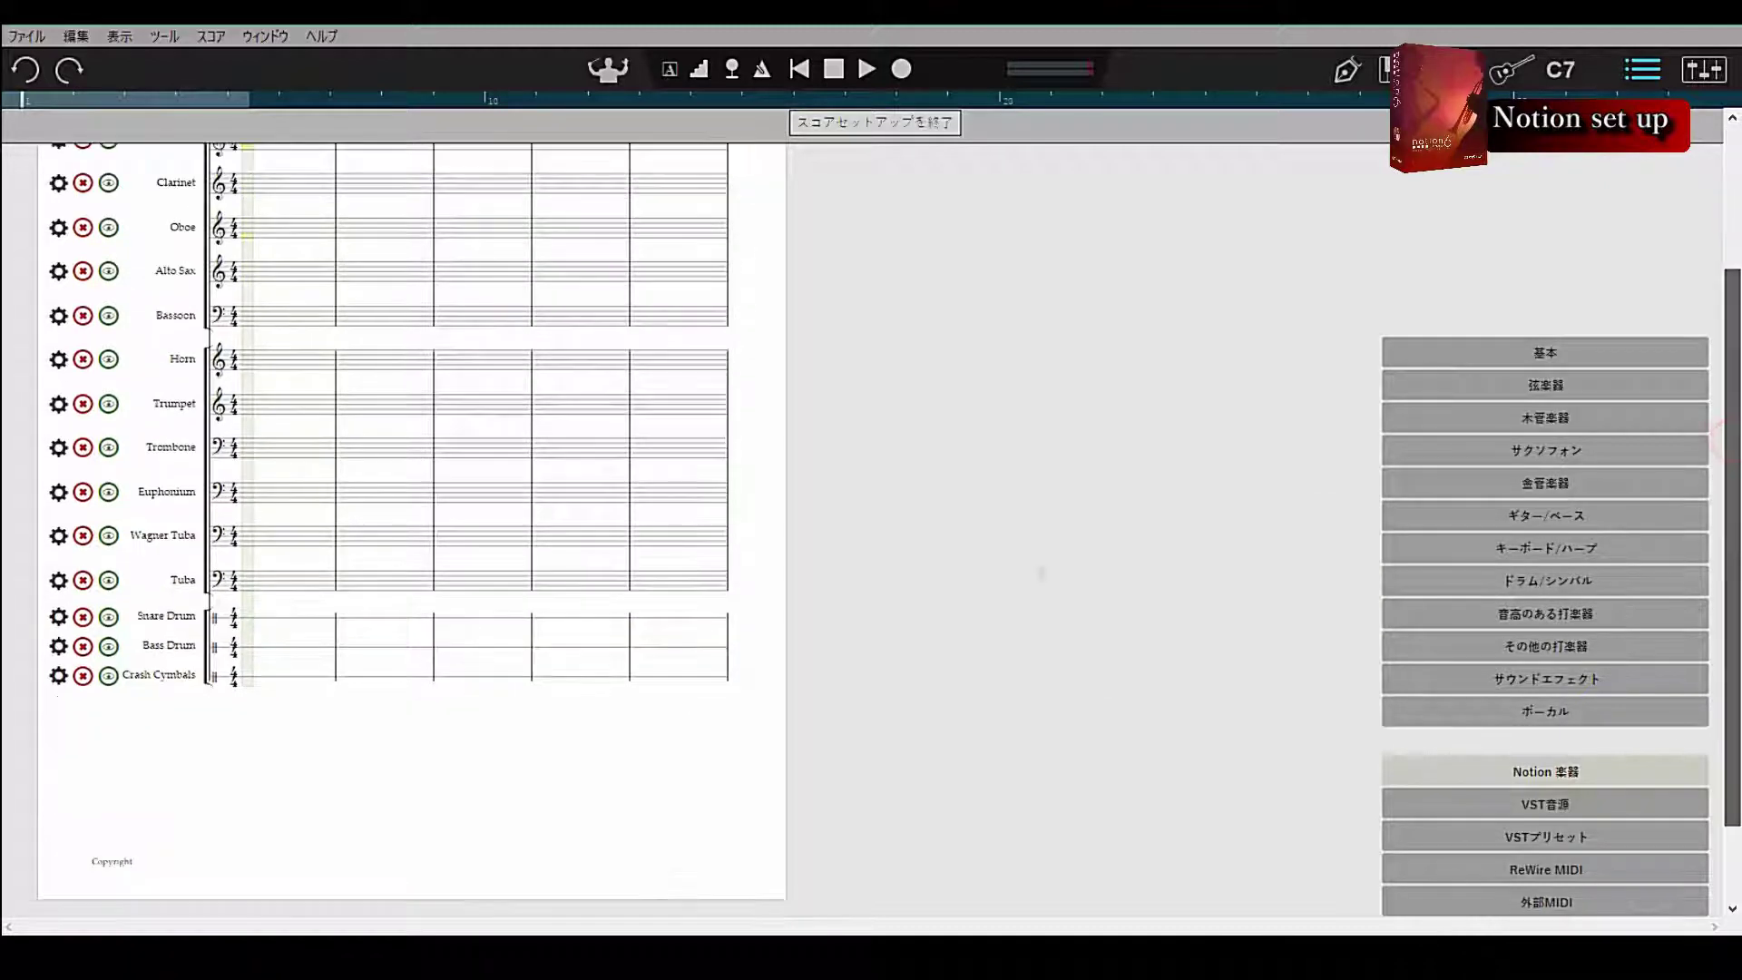
{"action": "left_click", "coordinate": [462, 687]}
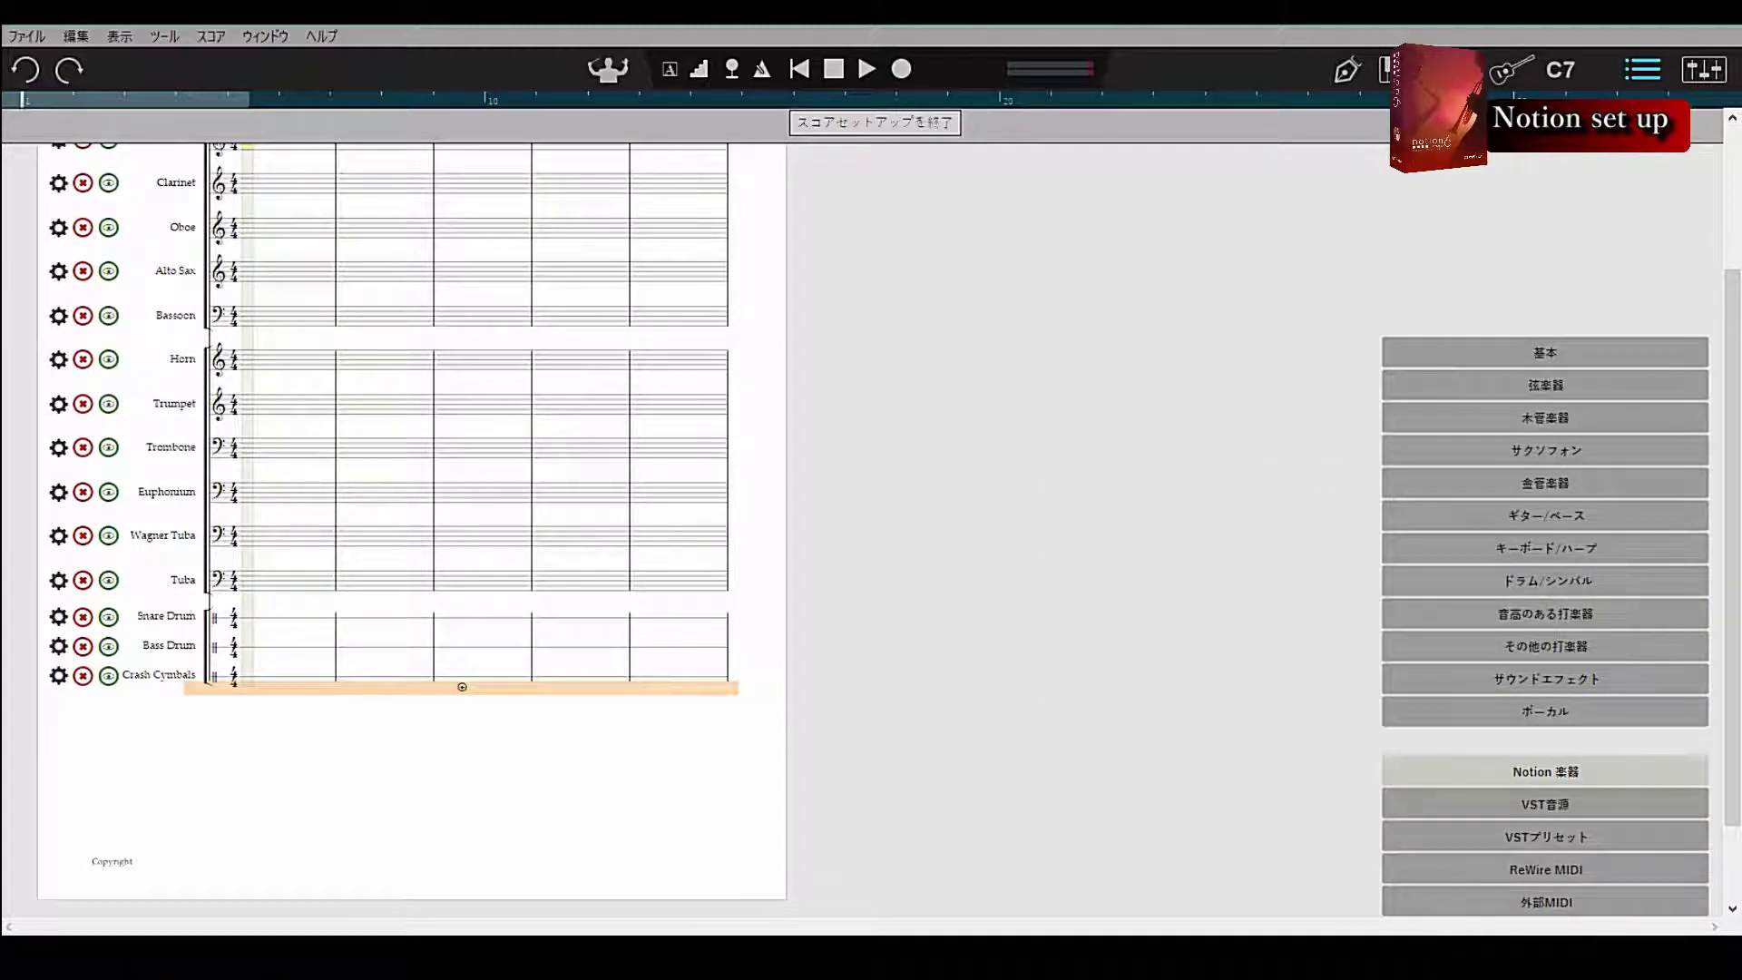
{"action": "mouse_move", "coordinate": [1545, 580]}
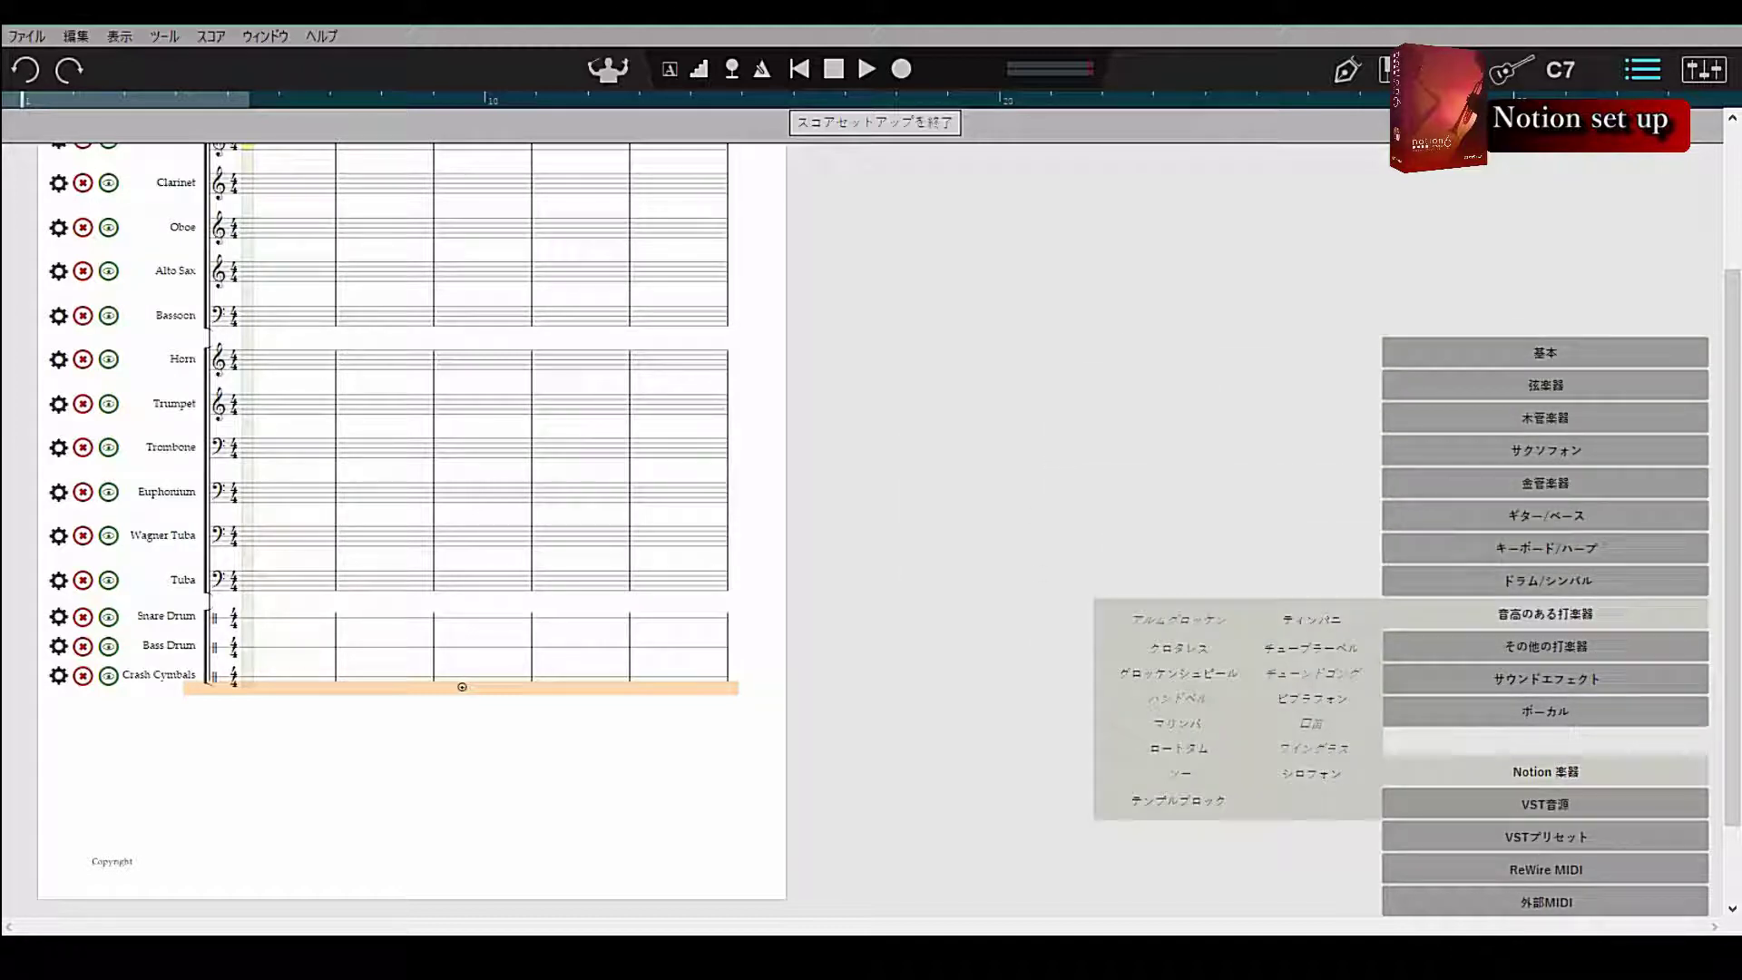
{"action": "mouse_move", "coordinate": [1546, 418]}
{"action": "mouse_move", "coordinate": [1545, 385]}
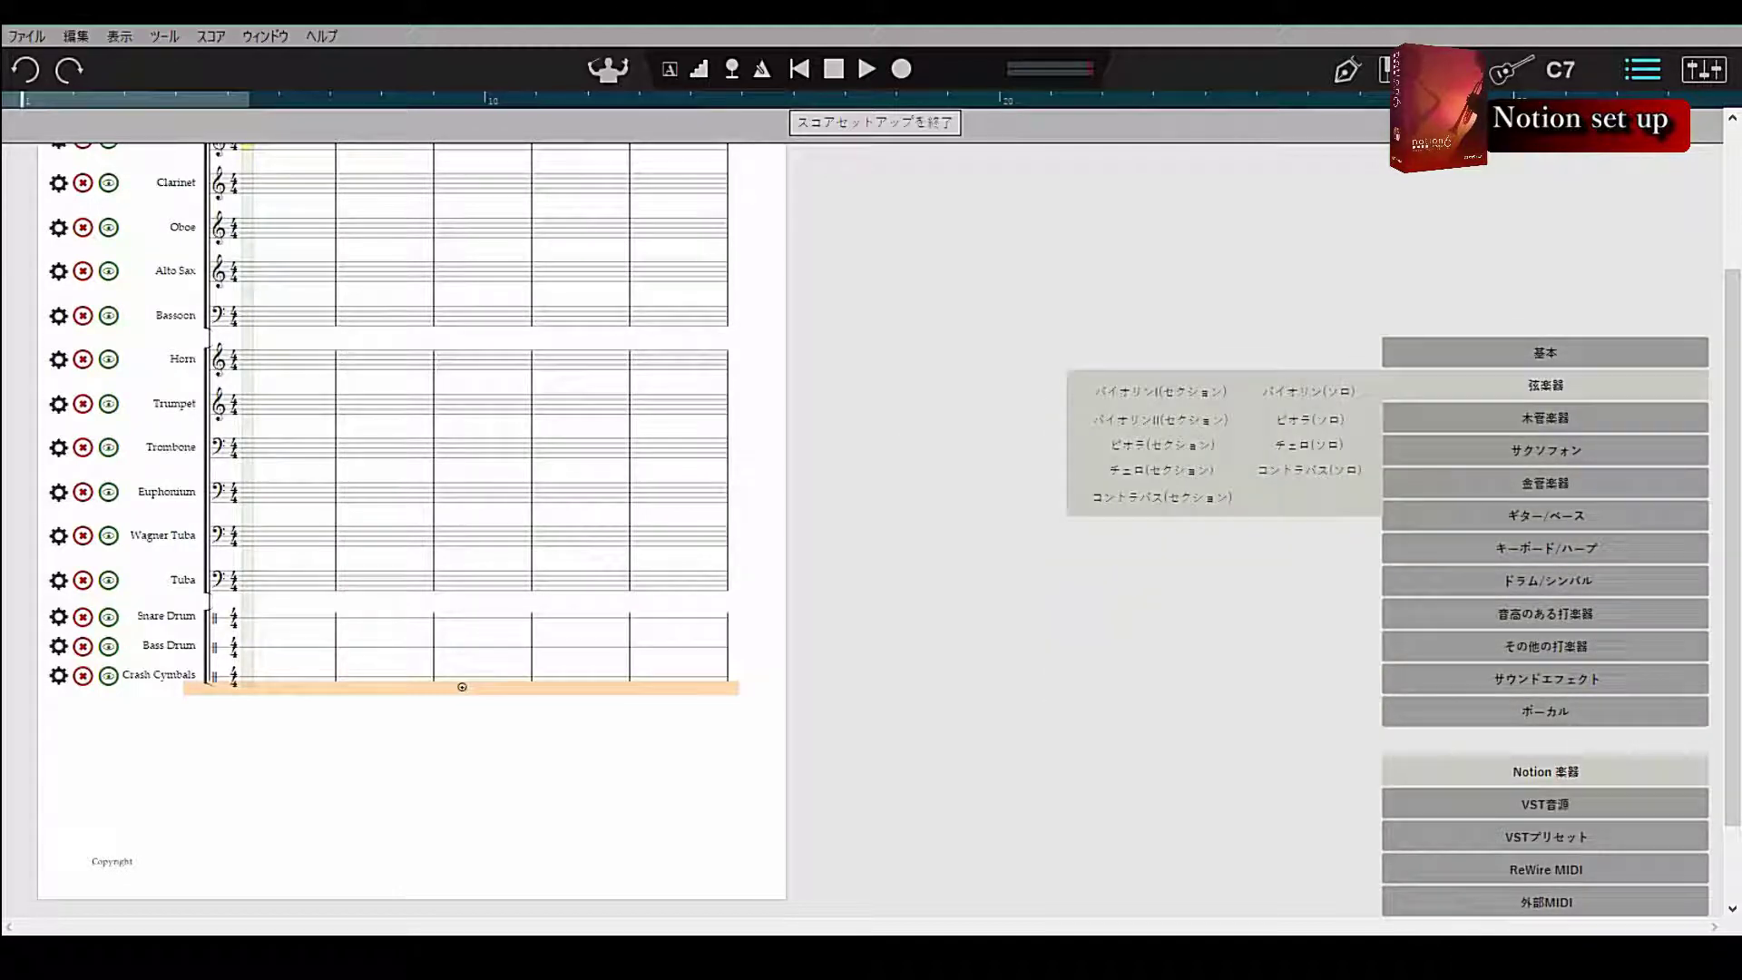
{"action": "left_click", "coordinate": [1196, 390]}
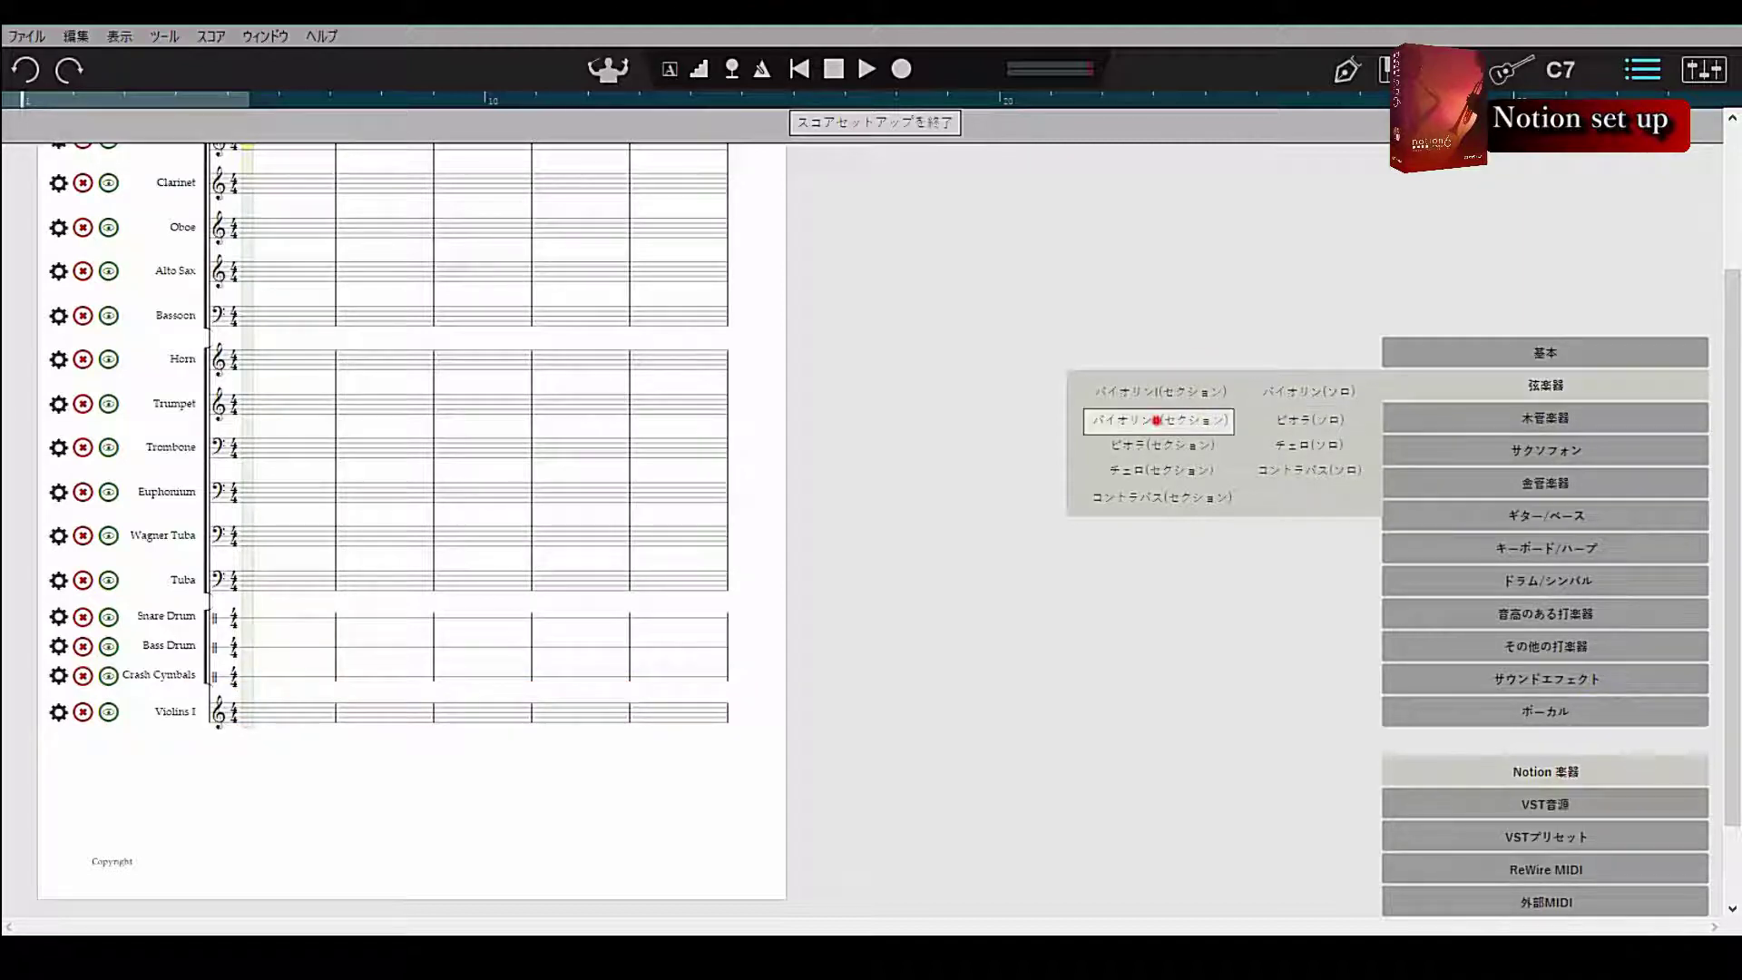
{"action": "left_click", "coordinate": [1148, 420]}
Add viola, cello and double bass section staves below the Violins II staff and finish score setup
{"action": "mouse_move", "coordinate": [1545, 385]}
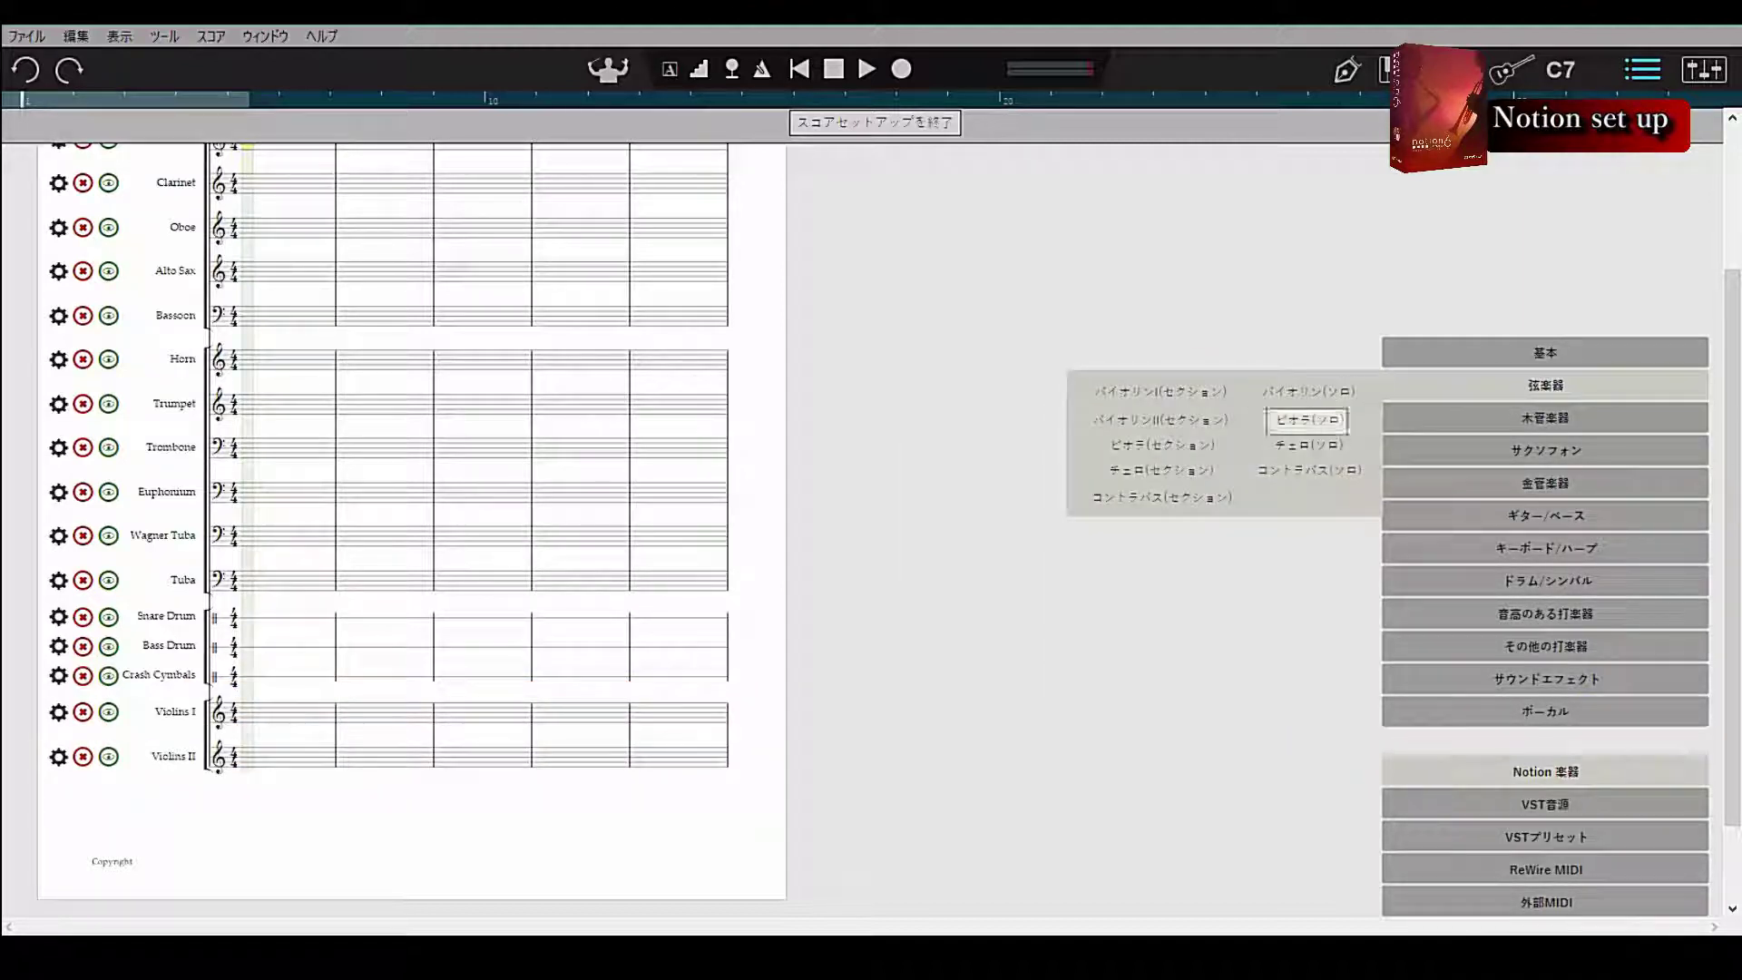
{"action": "left_click", "coordinate": [1203, 444]}
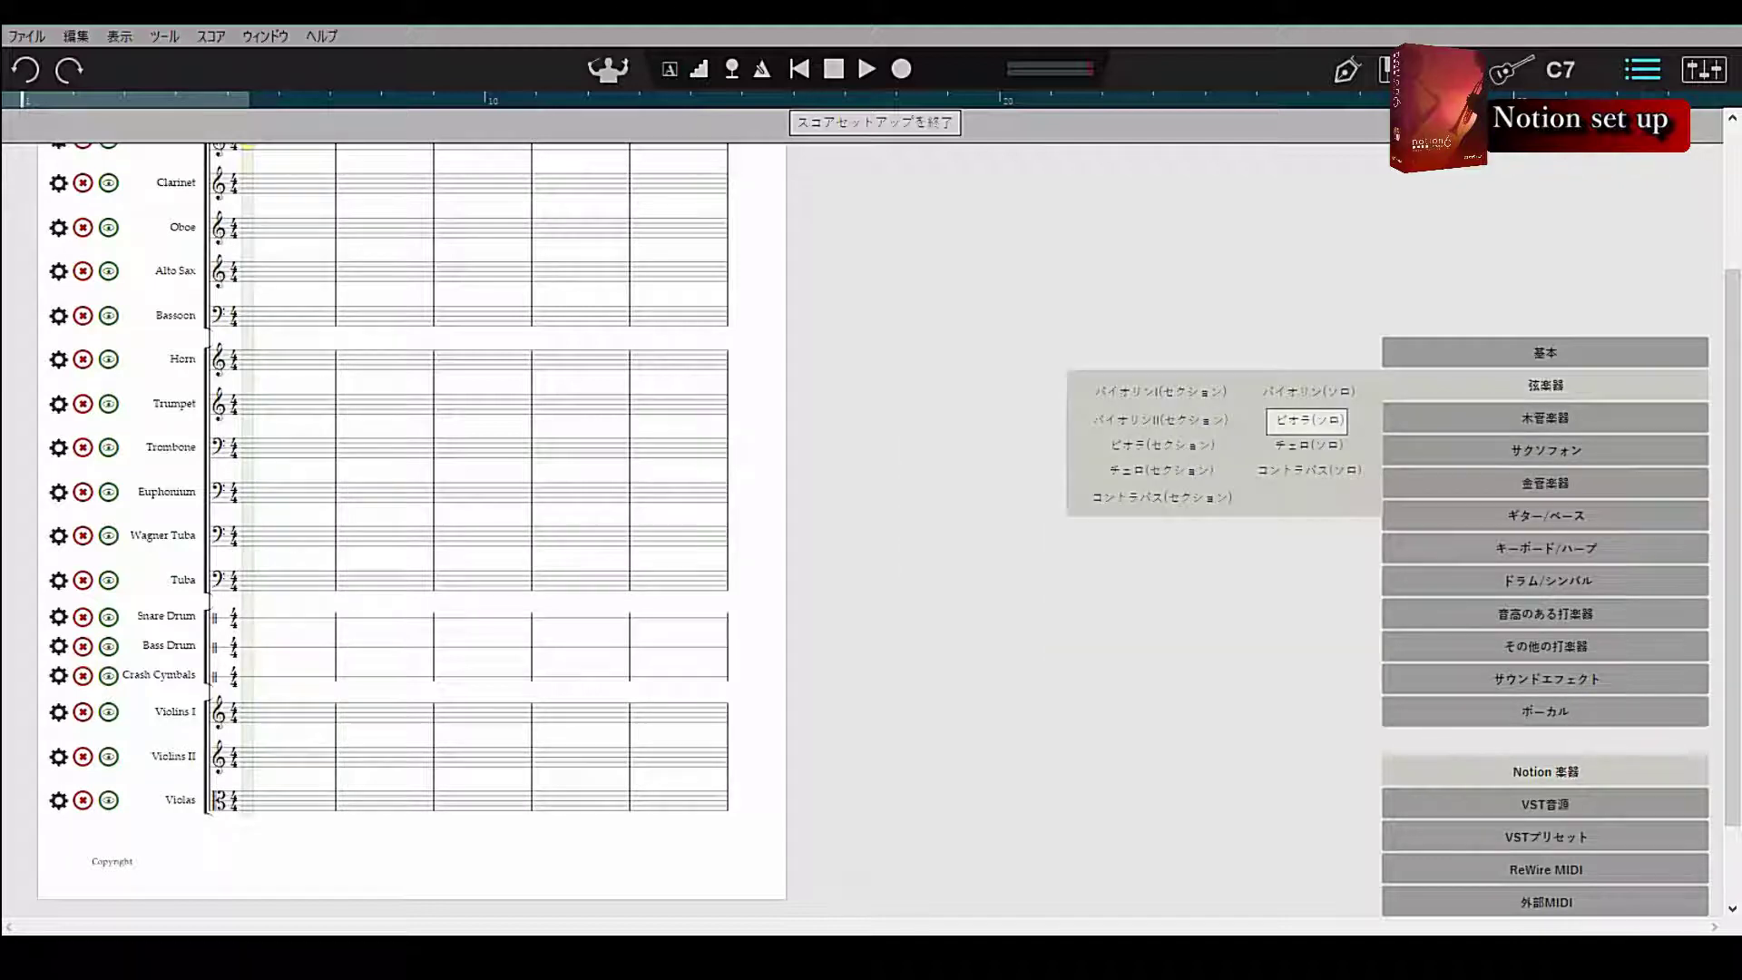
{"action": "left_click", "coordinate": [1182, 467]}
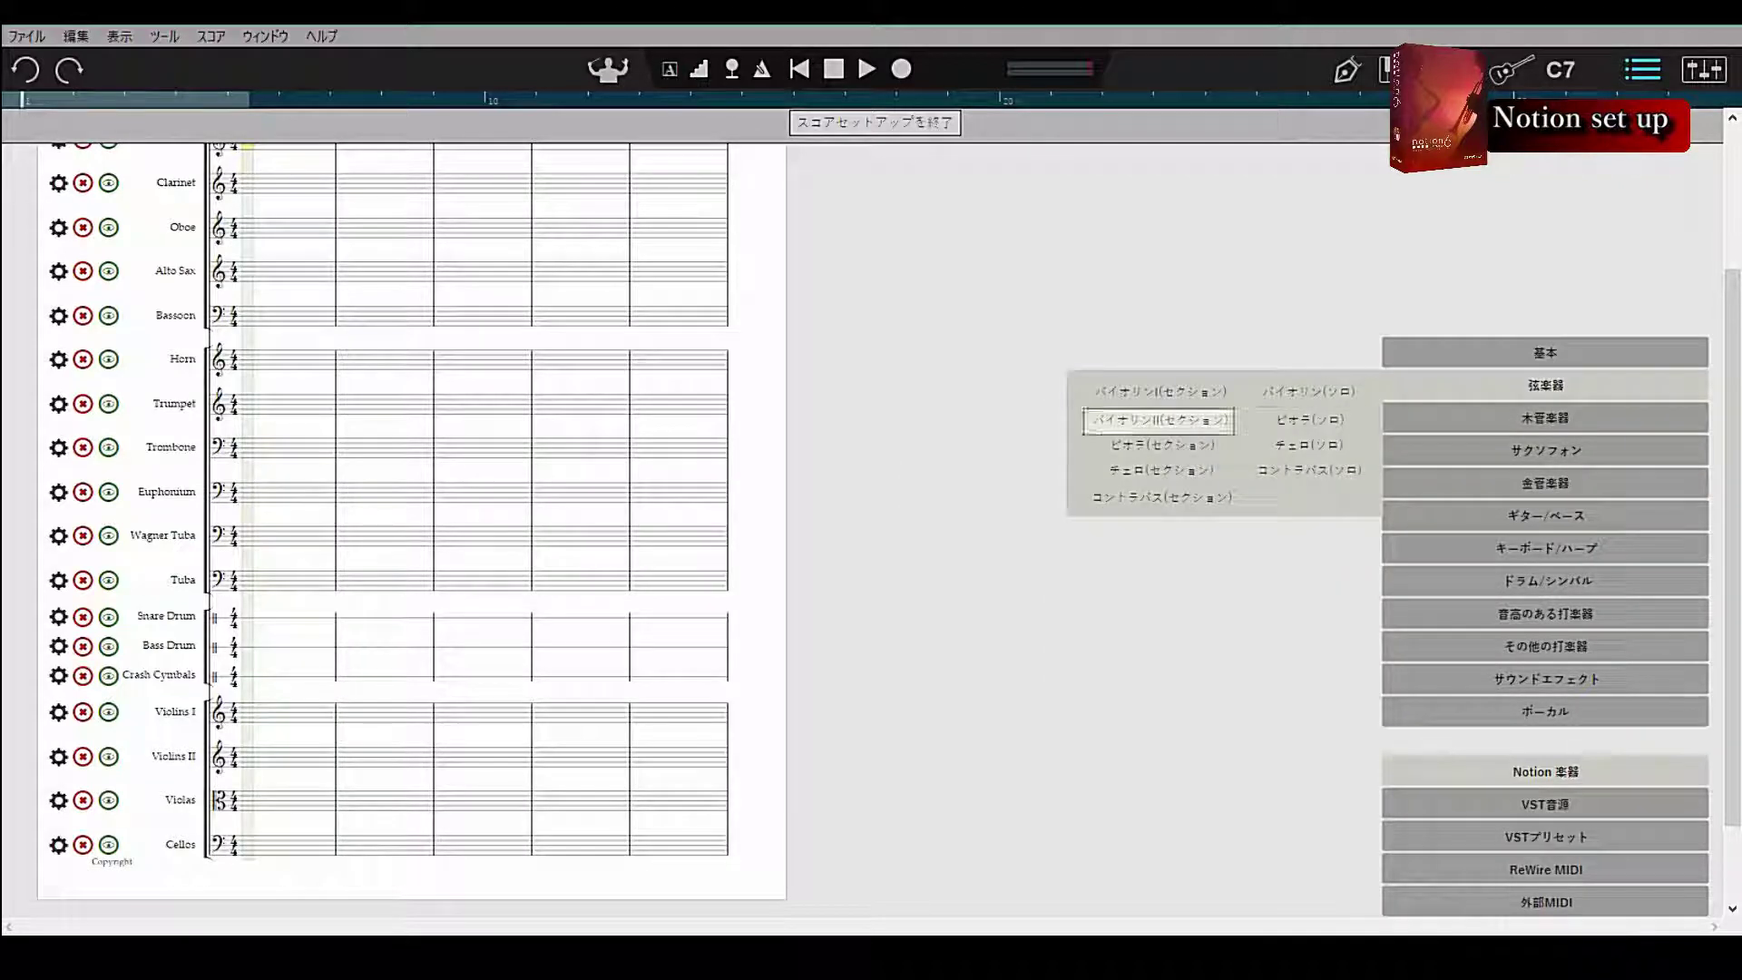
{"action": "left_click", "coordinate": [1119, 498]}
{"action": "scroll", "coordinate": [411, 522], "scroll_direction": "down", "scroll_amount": 3}
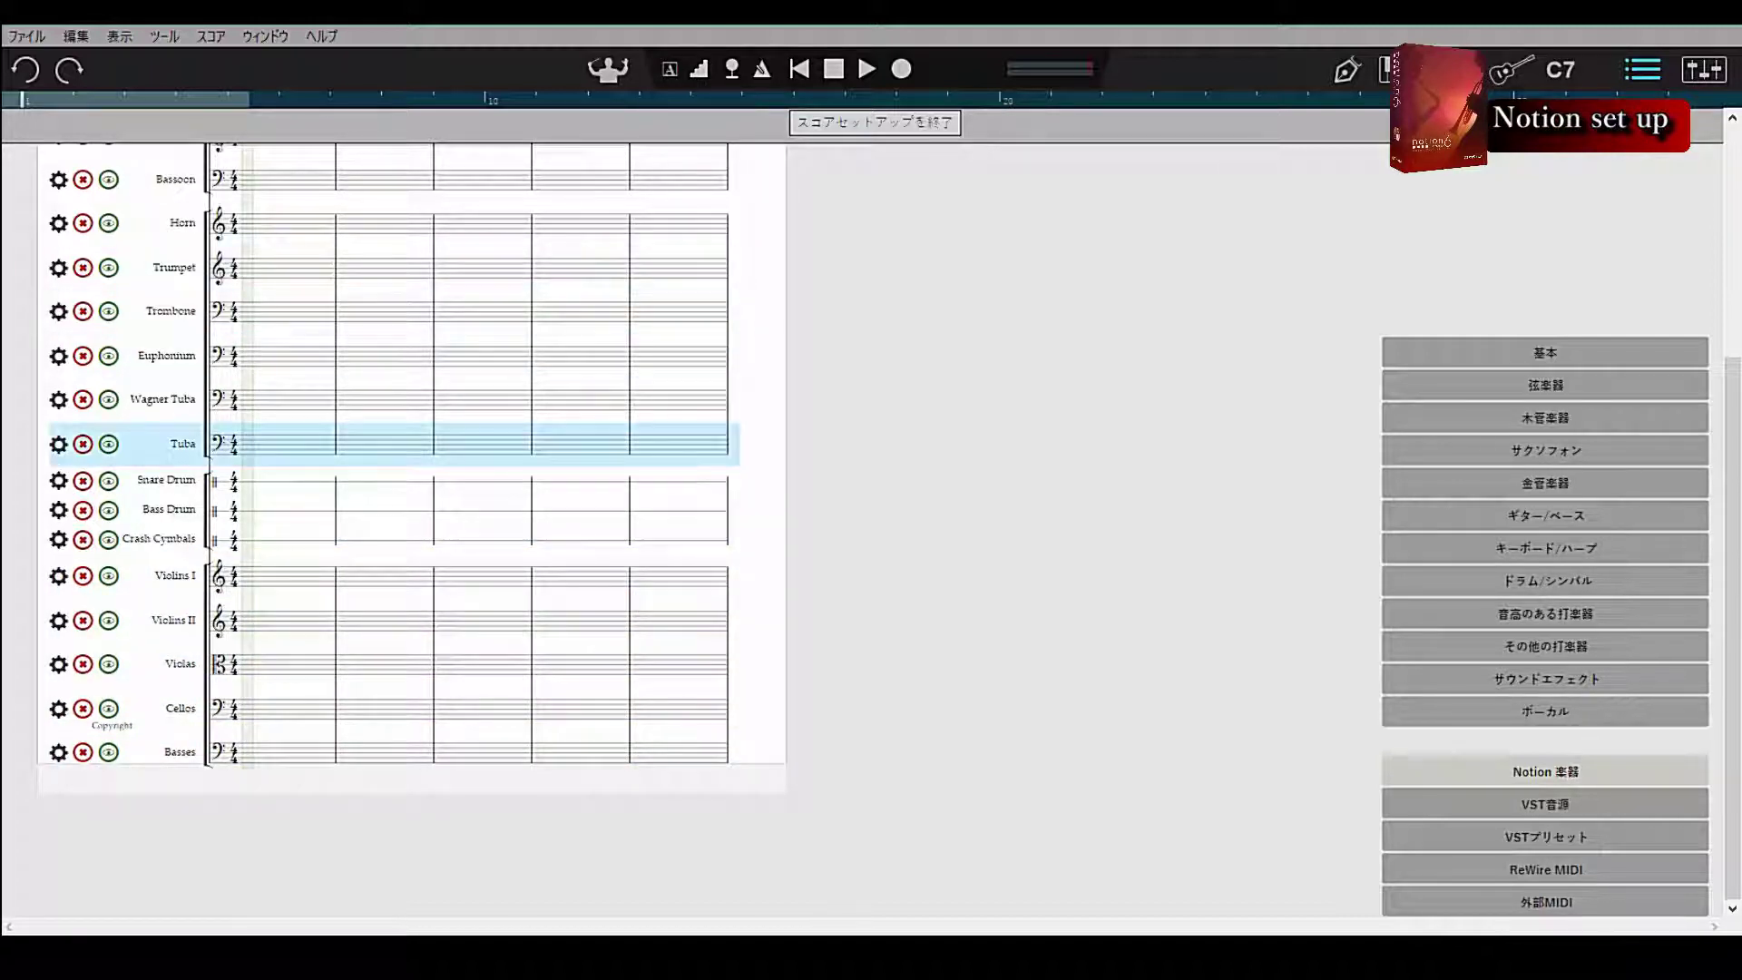
{"action": "mouse_move", "coordinate": [1544, 385]}
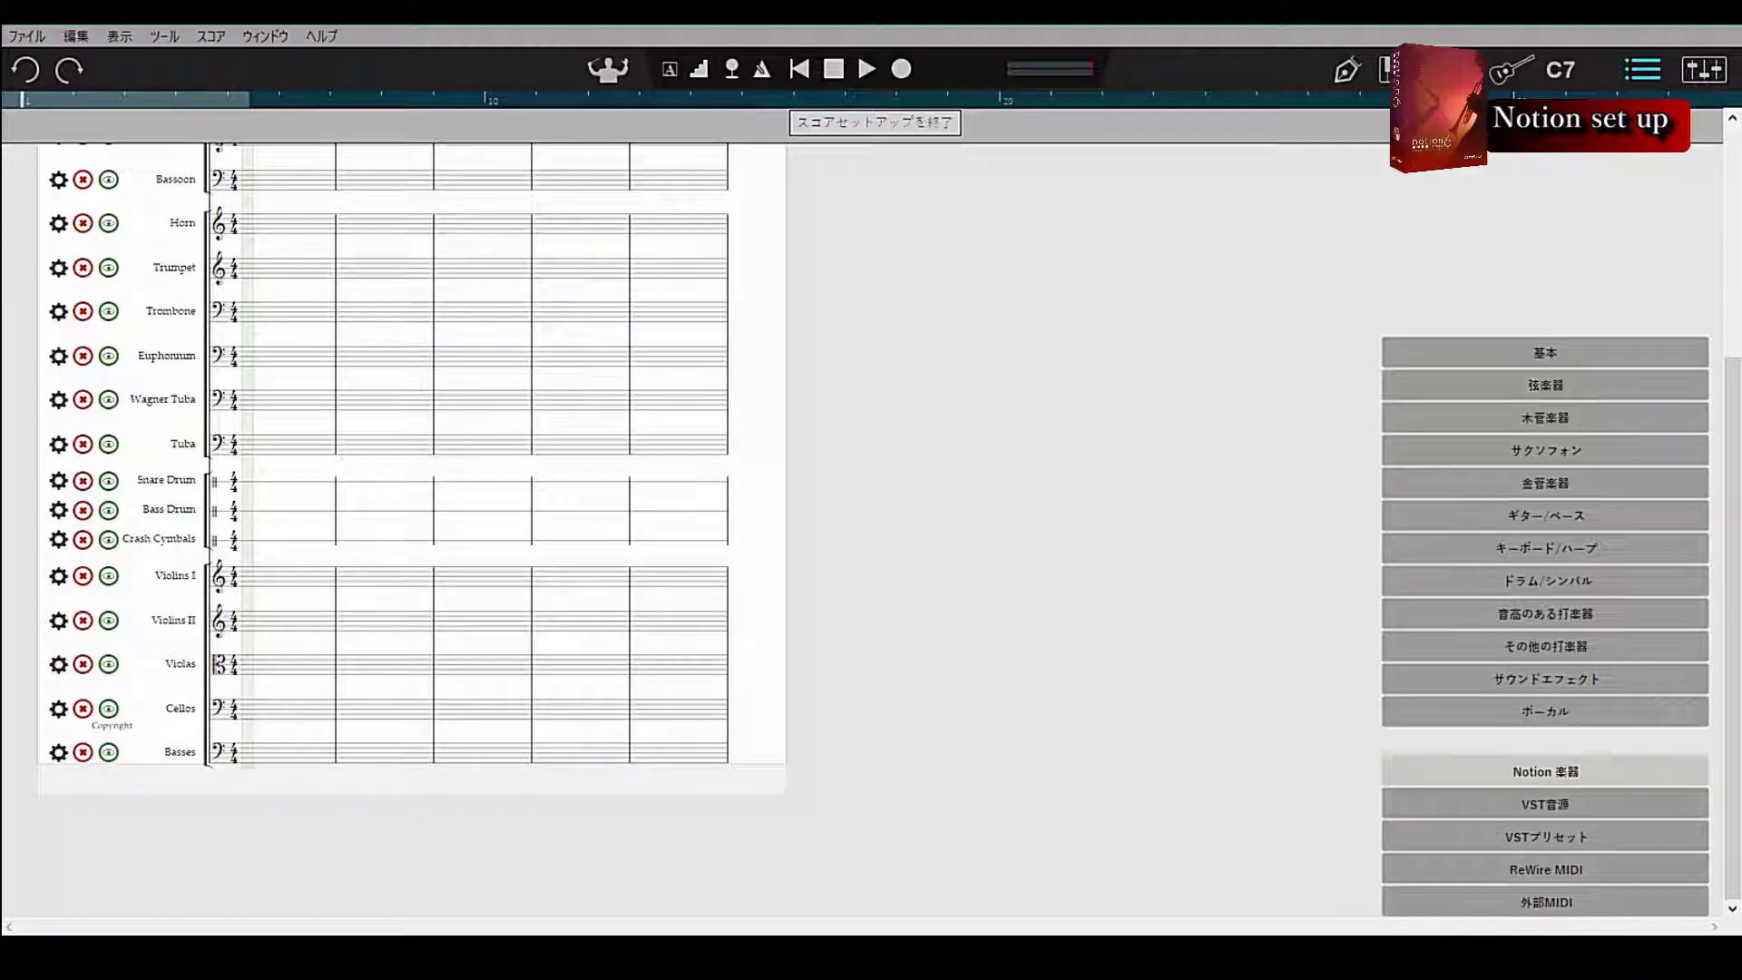
{"action": "left_click", "coordinate": [873, 123]}
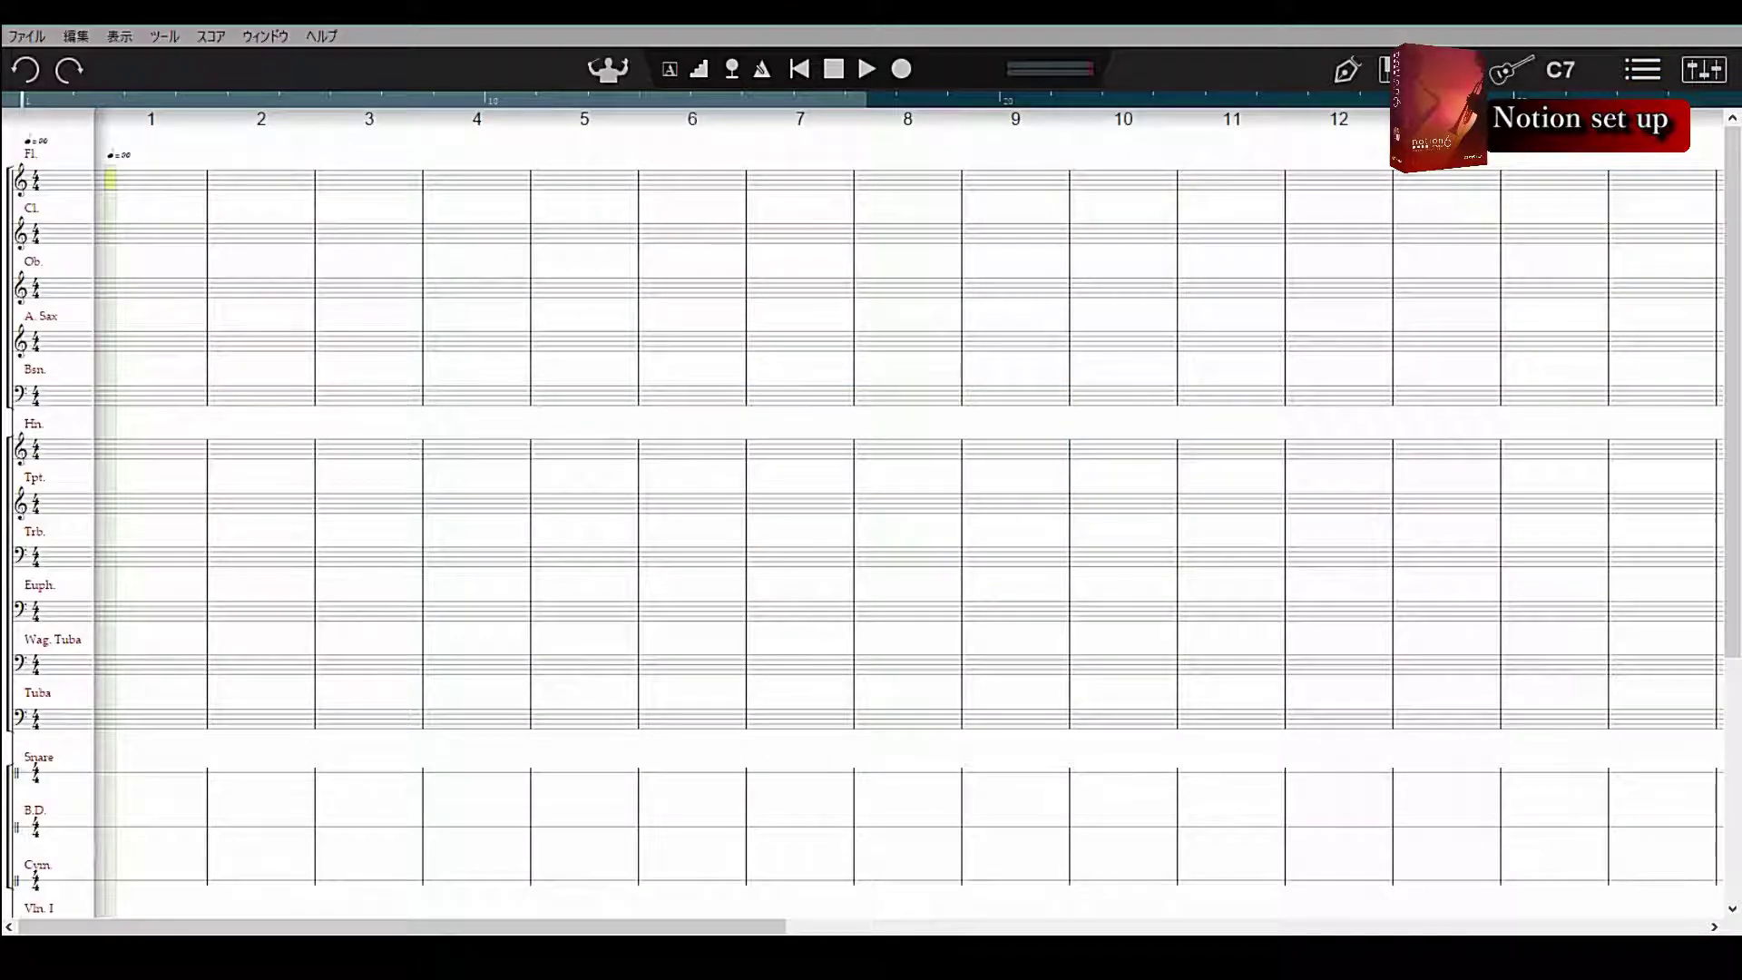
Shrink the score display to fit all staves, and check the mixer channels for instruments marked with a triangle
{"action": "key", "text": "ctrl+minus"}
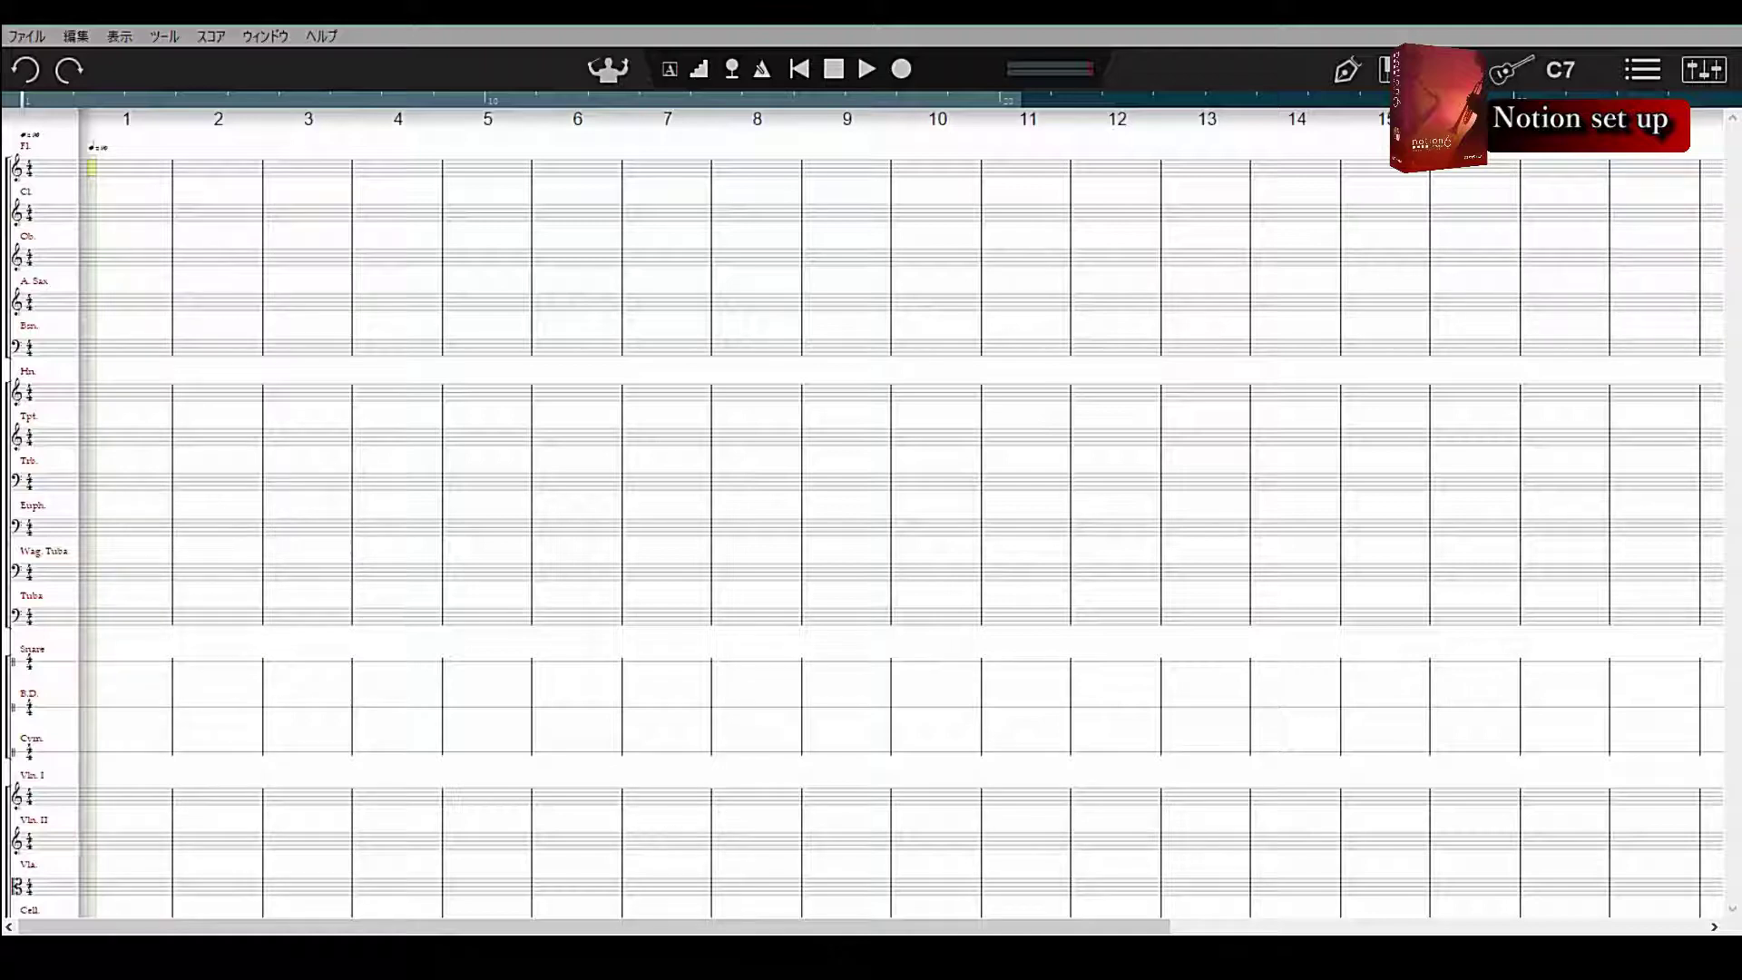
{"action": "key", "text": "ctrl+minus"}
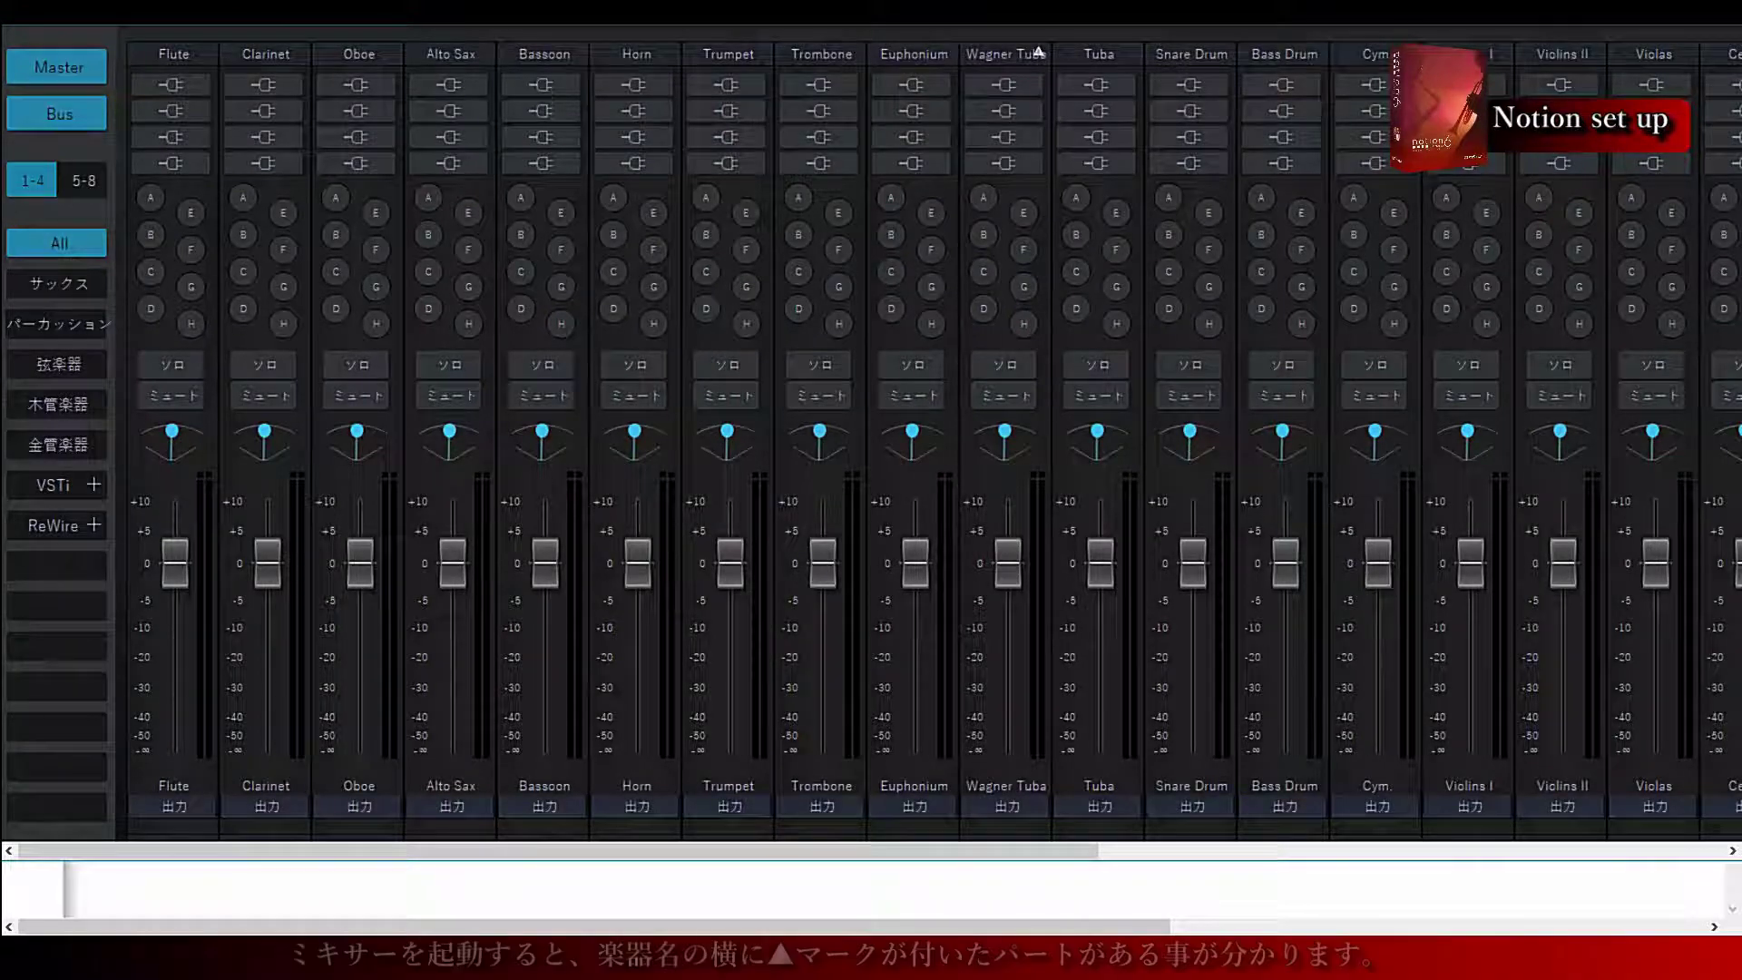
{"action": "mouse_move", "coordinate": [175, 852]}
{"action": "left_mouse_down"}
{"action": "mouse_move", "coordinate": [428, 852]}
{"action": "mouse_move", "coordinate": [188, 851]}
{"action": "left_mouse_up"}
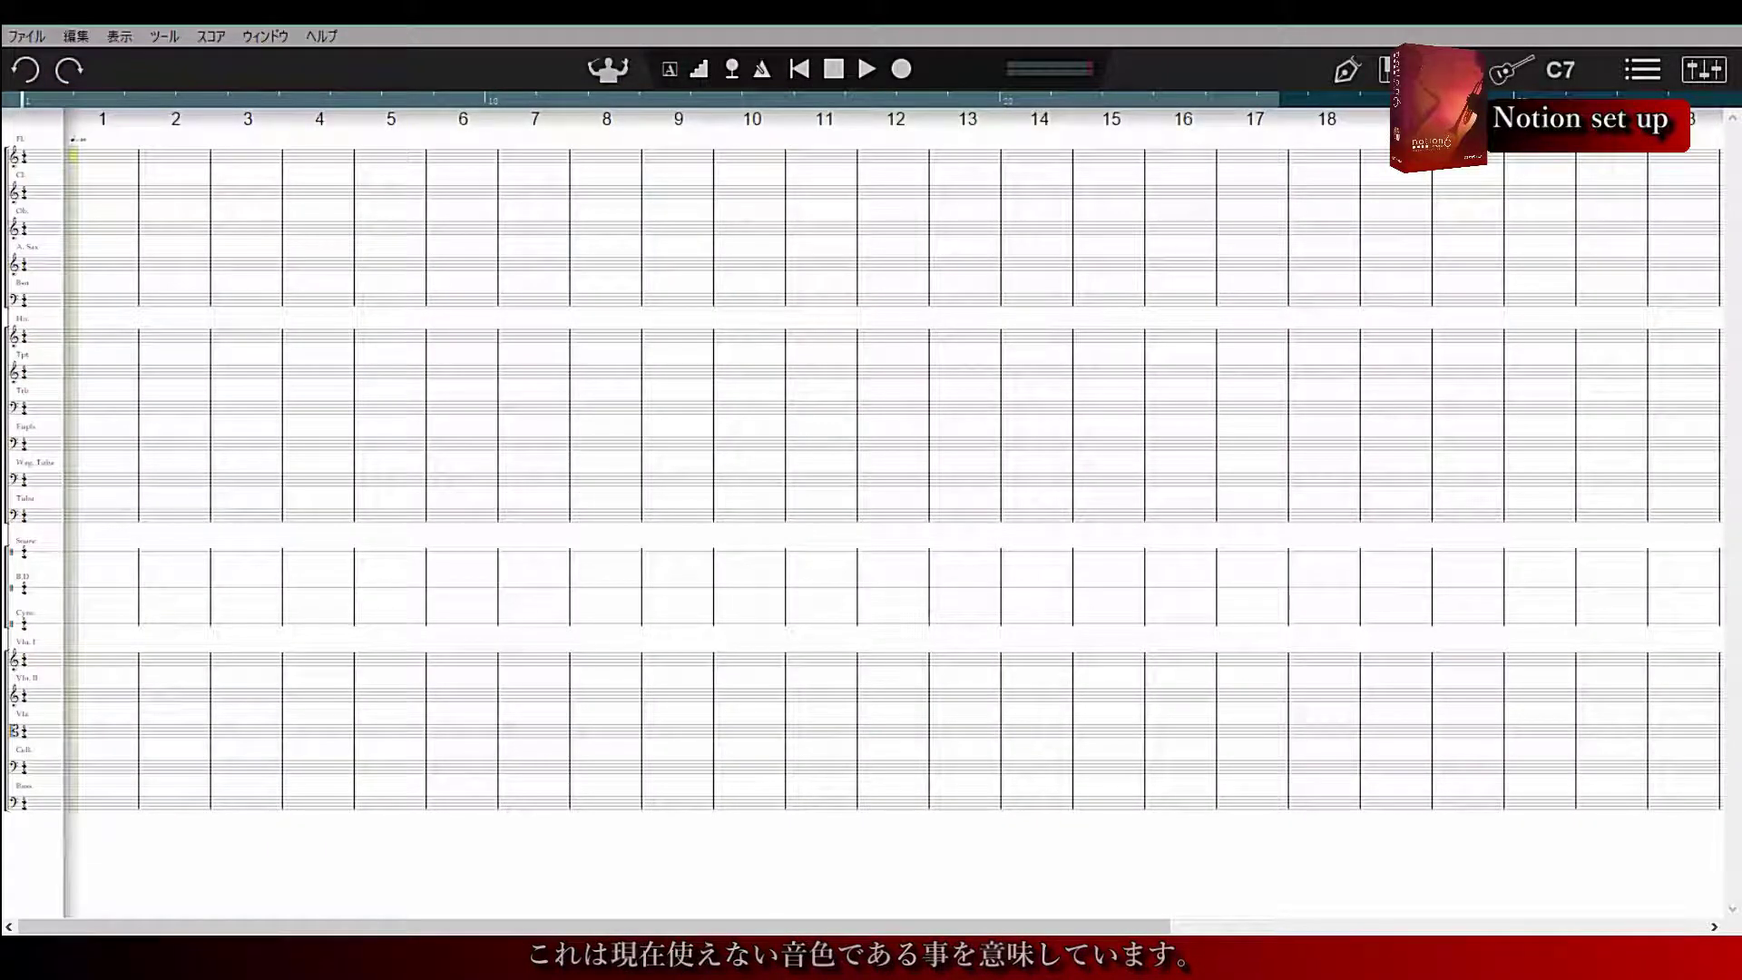
Reopen score setup and examine the brass and saxophone lists for Notion instruments that are unavailable
{"action": "left_click", "coordinate": [1643, 69]}
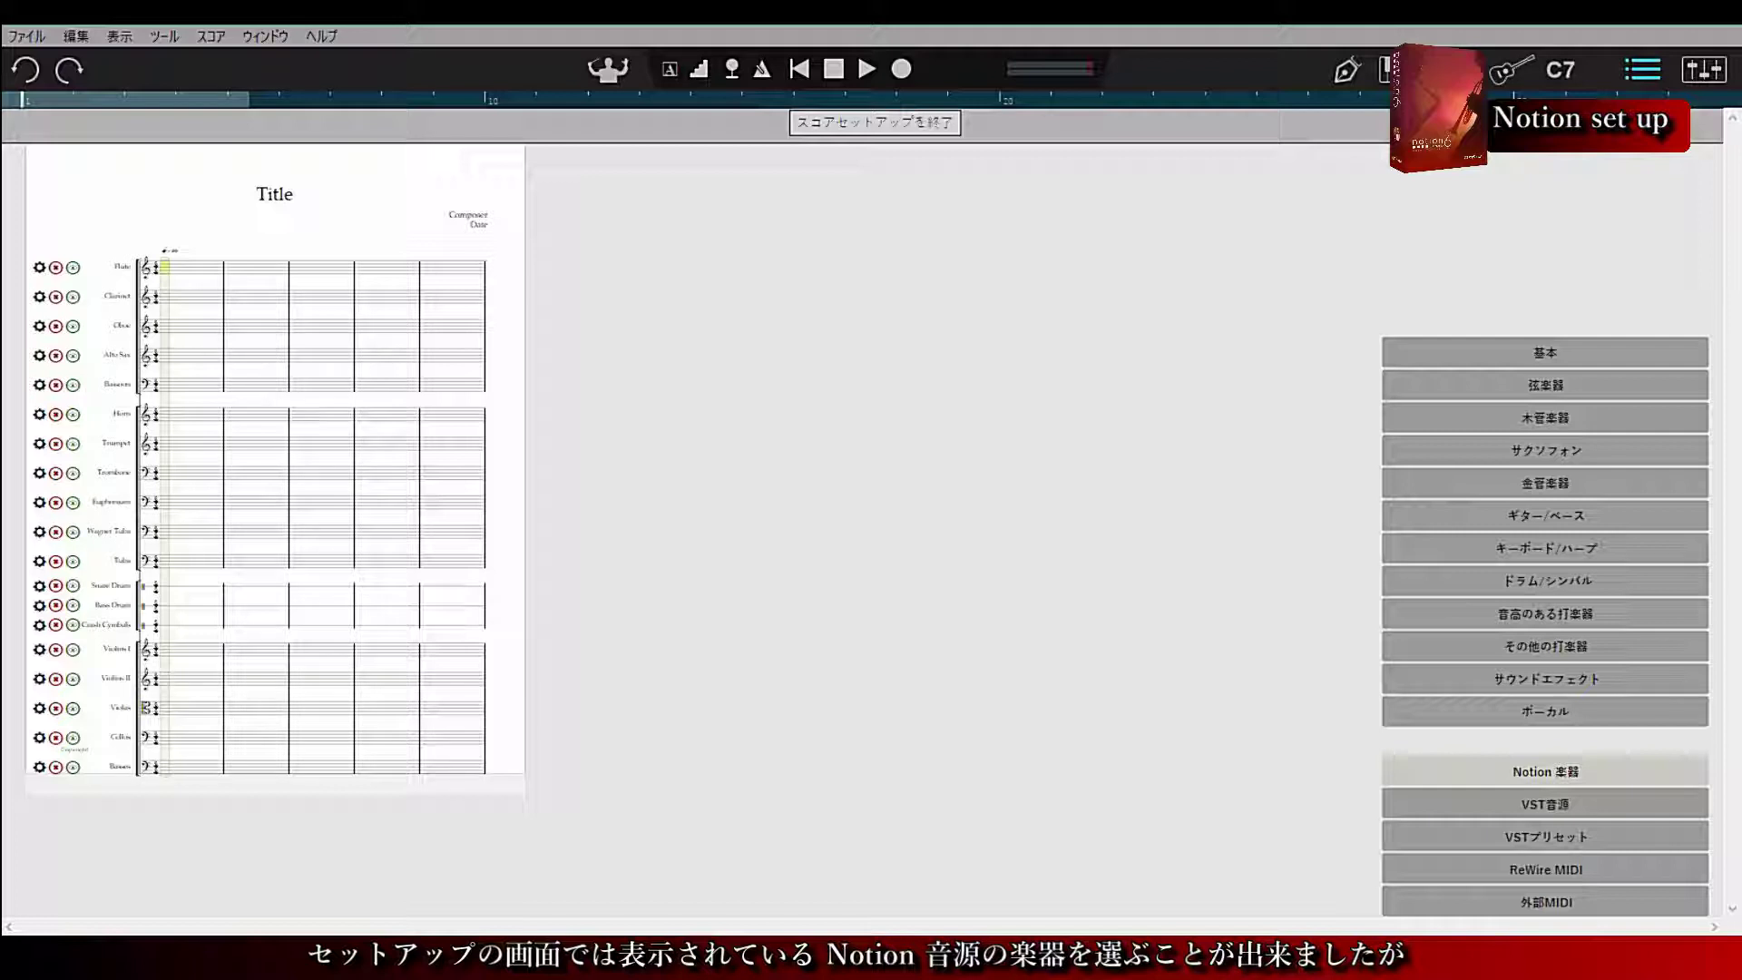
{"action": "left_click", "coordinate": [1544, 483]}
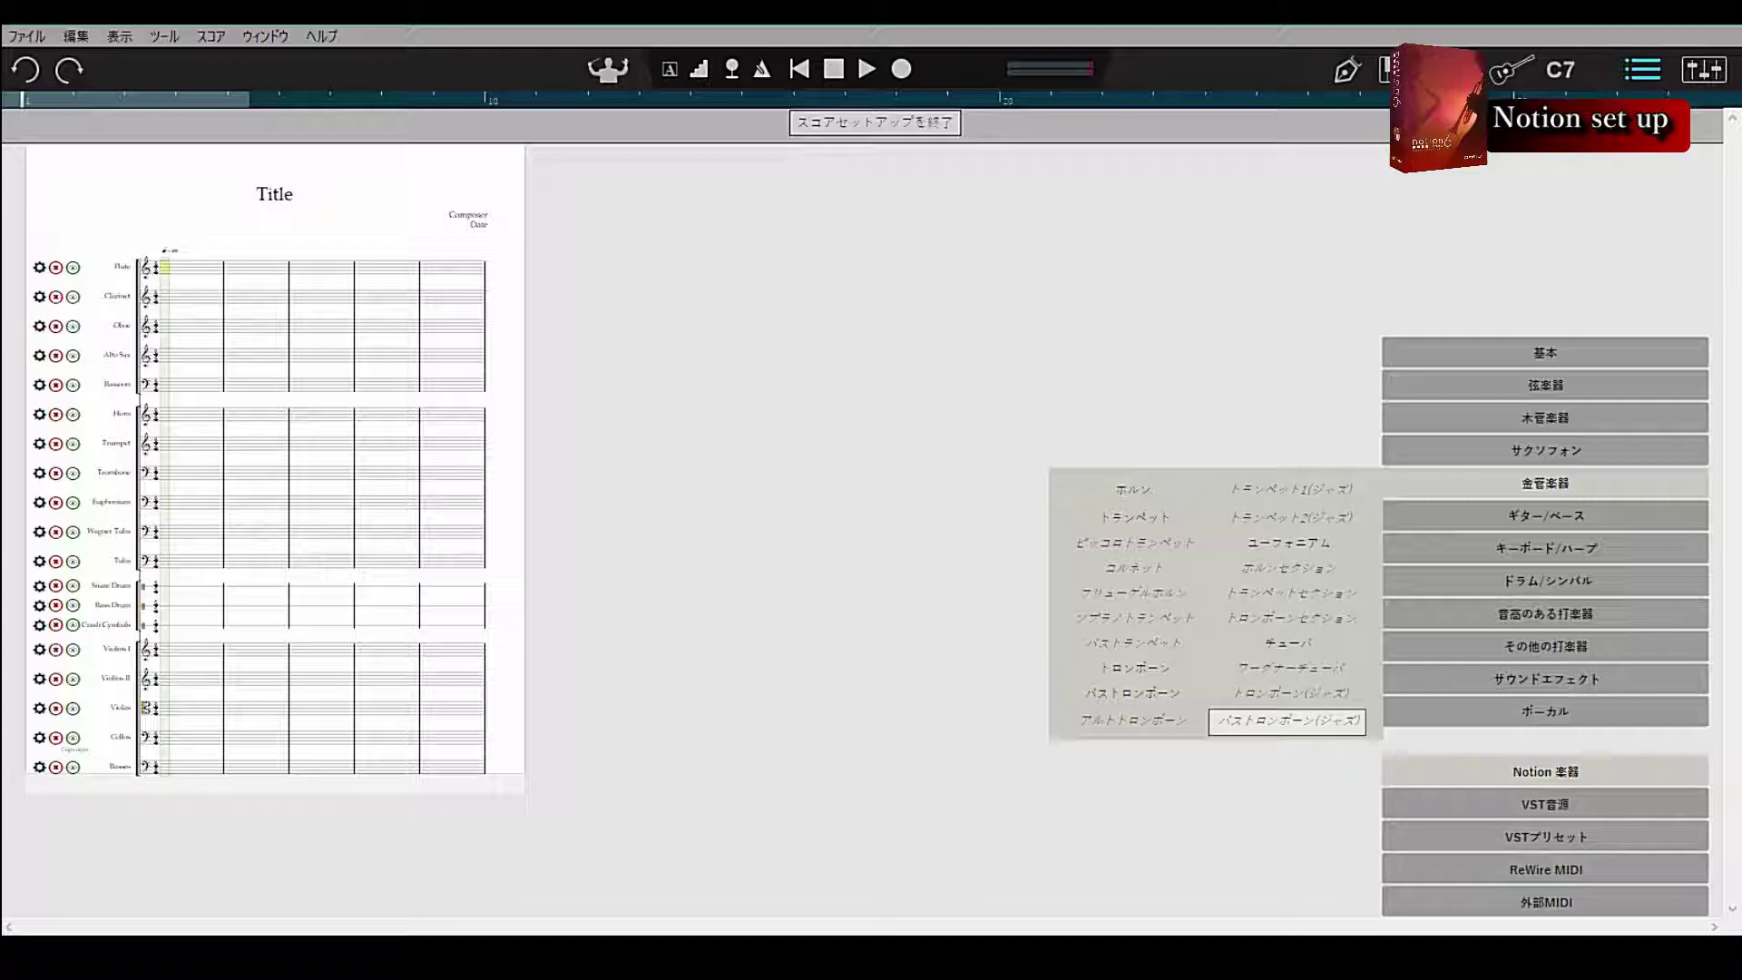
{"action": "left_click", "coordinate": [1545, 450]}
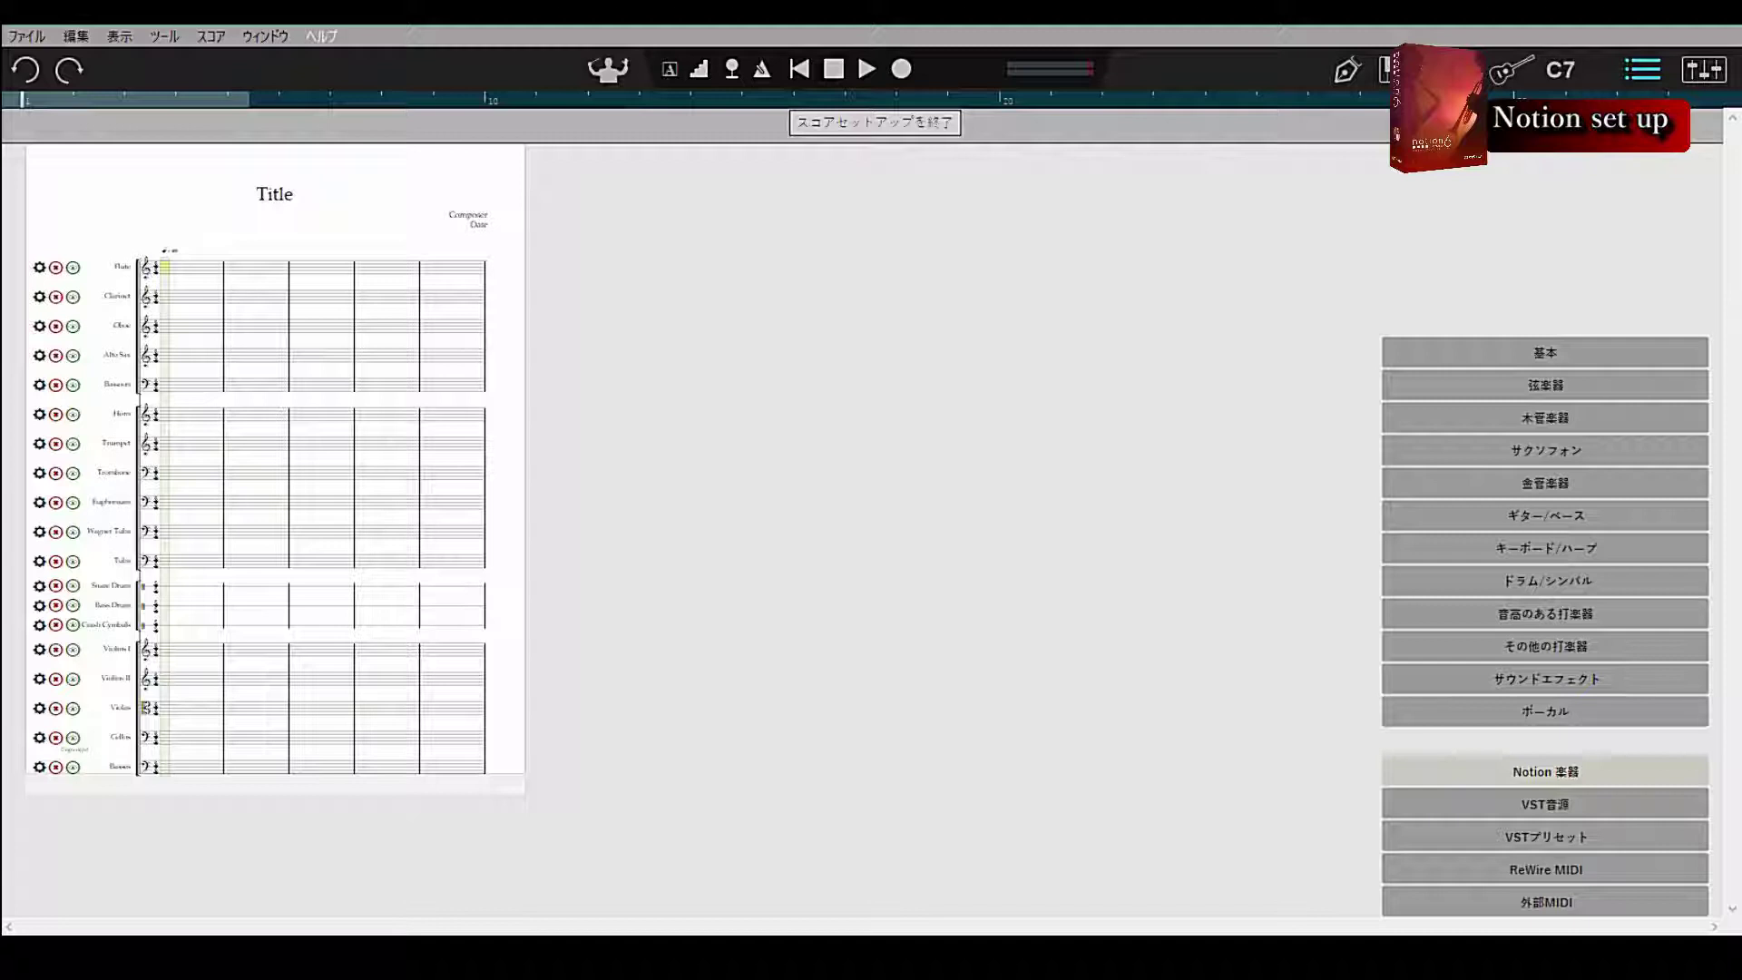
Open the Expansion Sounds purchase page in the PreSonus web shop and look through the Notion expansion bundles
{"action": "left_click", "coordinate": [321, 36]}
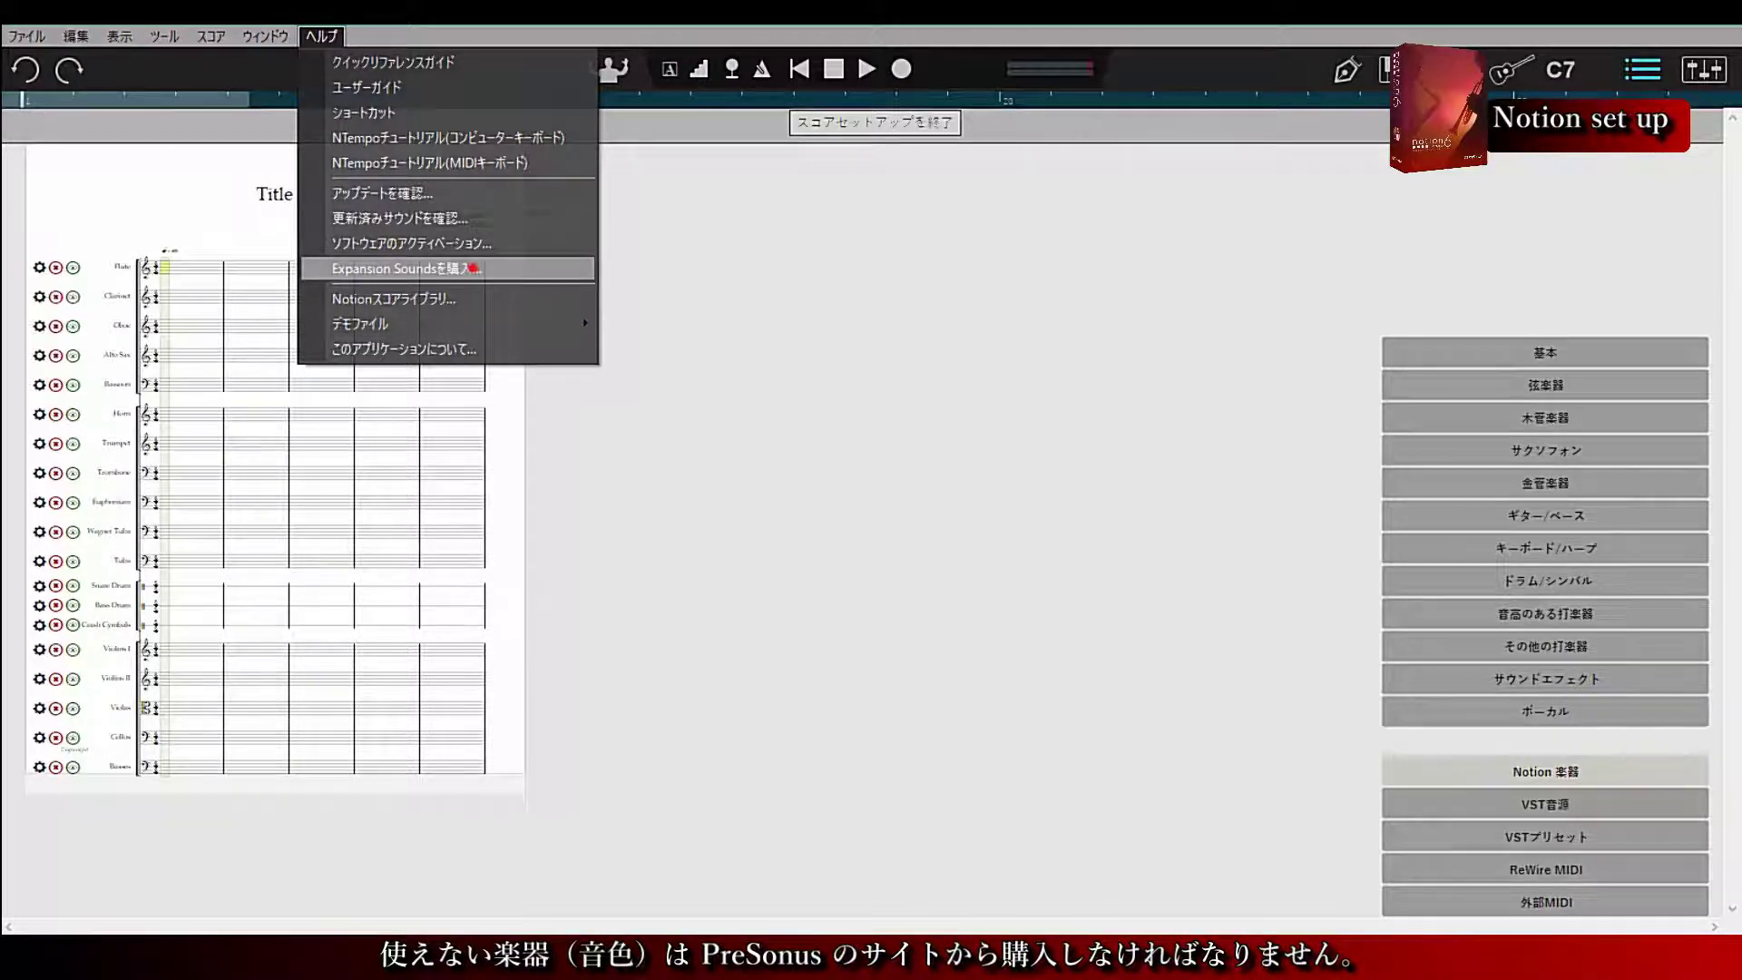
{"action": "left_click", "coordinate": [407, 268]}
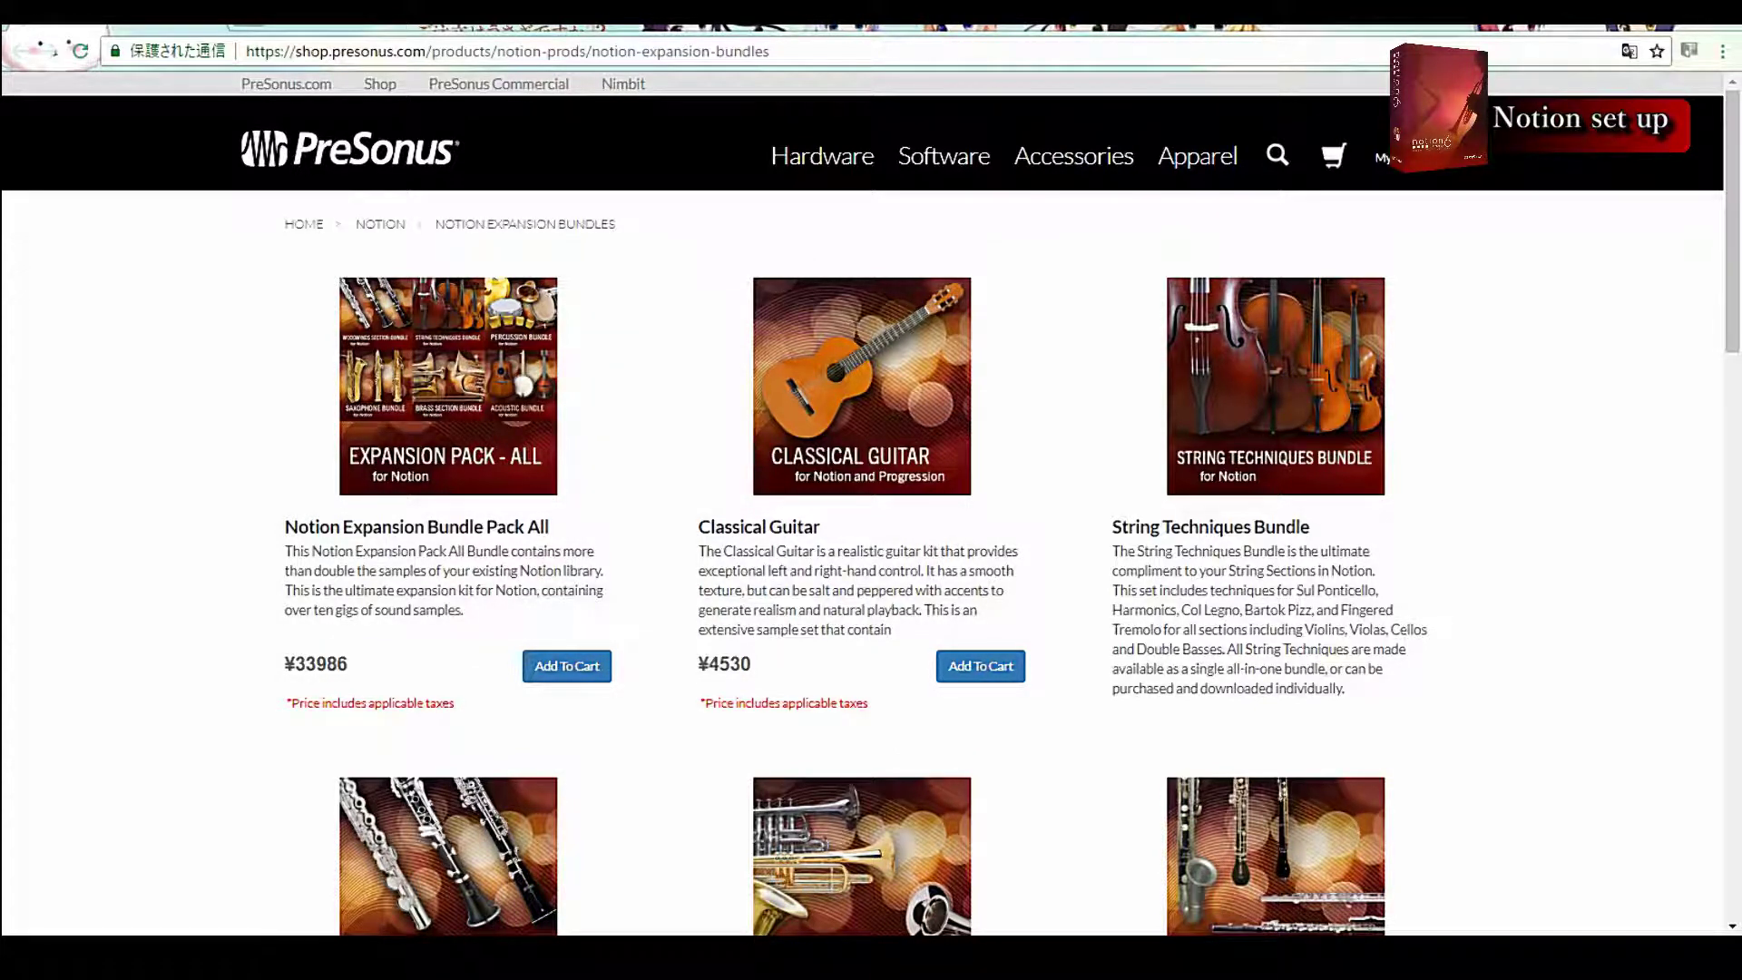
{"action": "scroll", "coordinate": [862, 590], "scroll_direction": "down", "scroll_amount": 3}
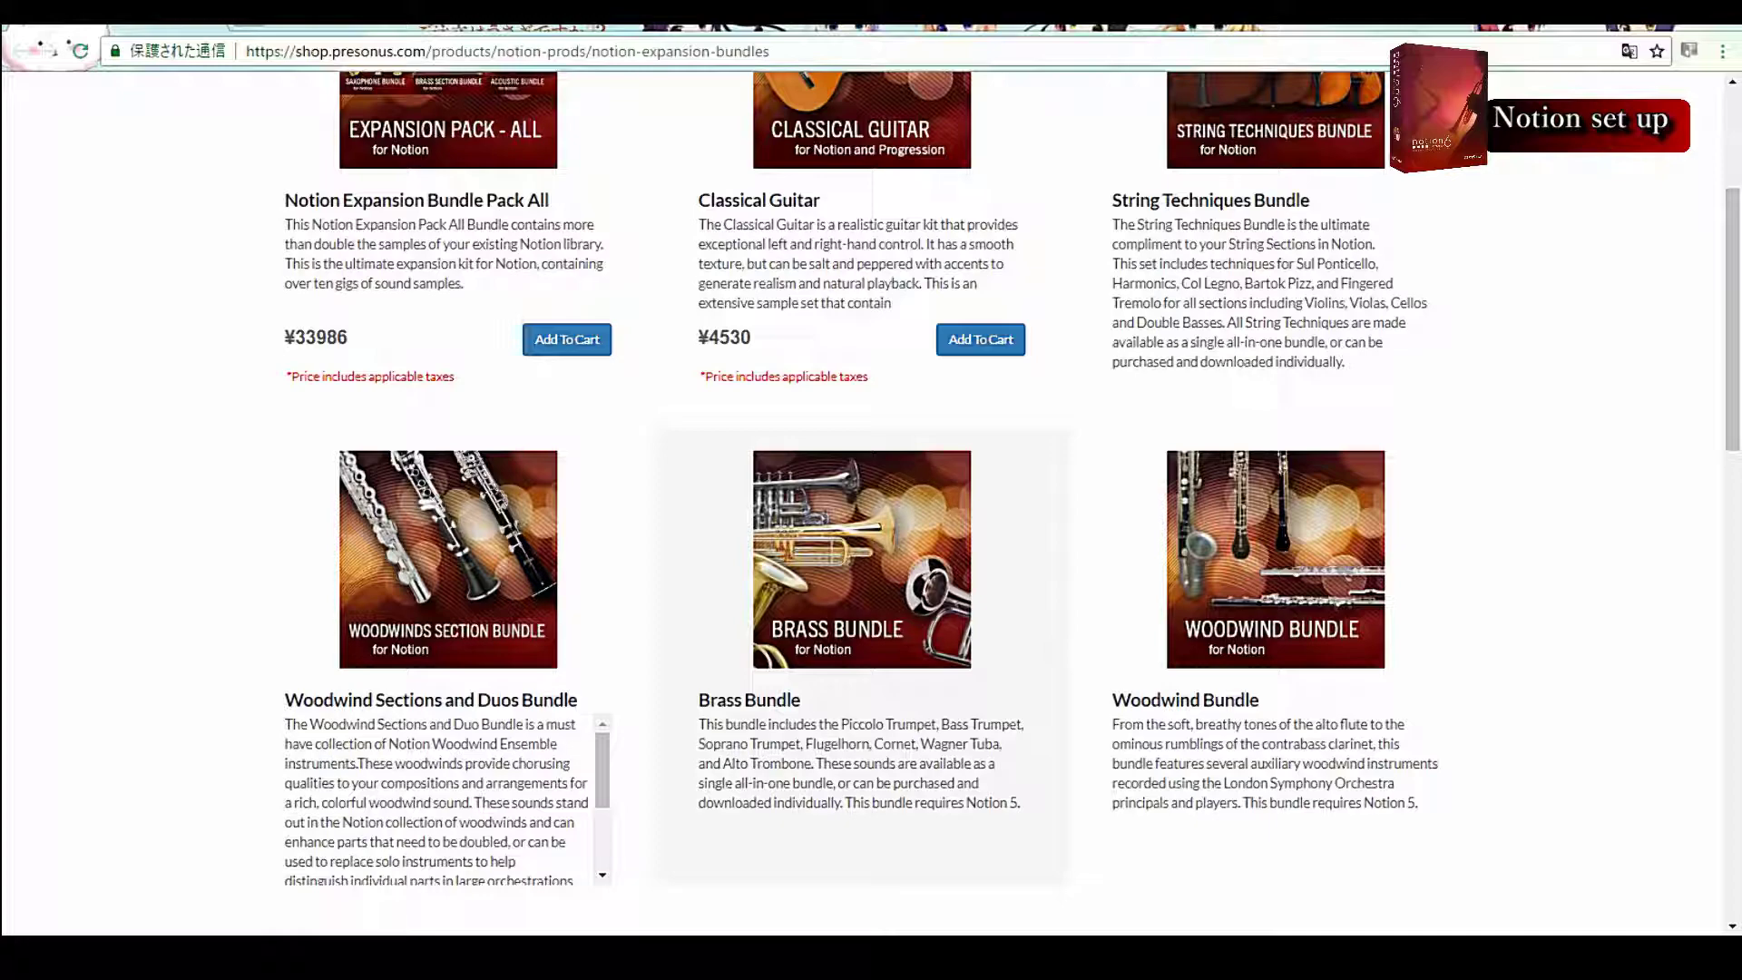
{"action": "scroll", "coordinate": [862, 499], "scroll_direction": "down", "scroll_amount": 6}
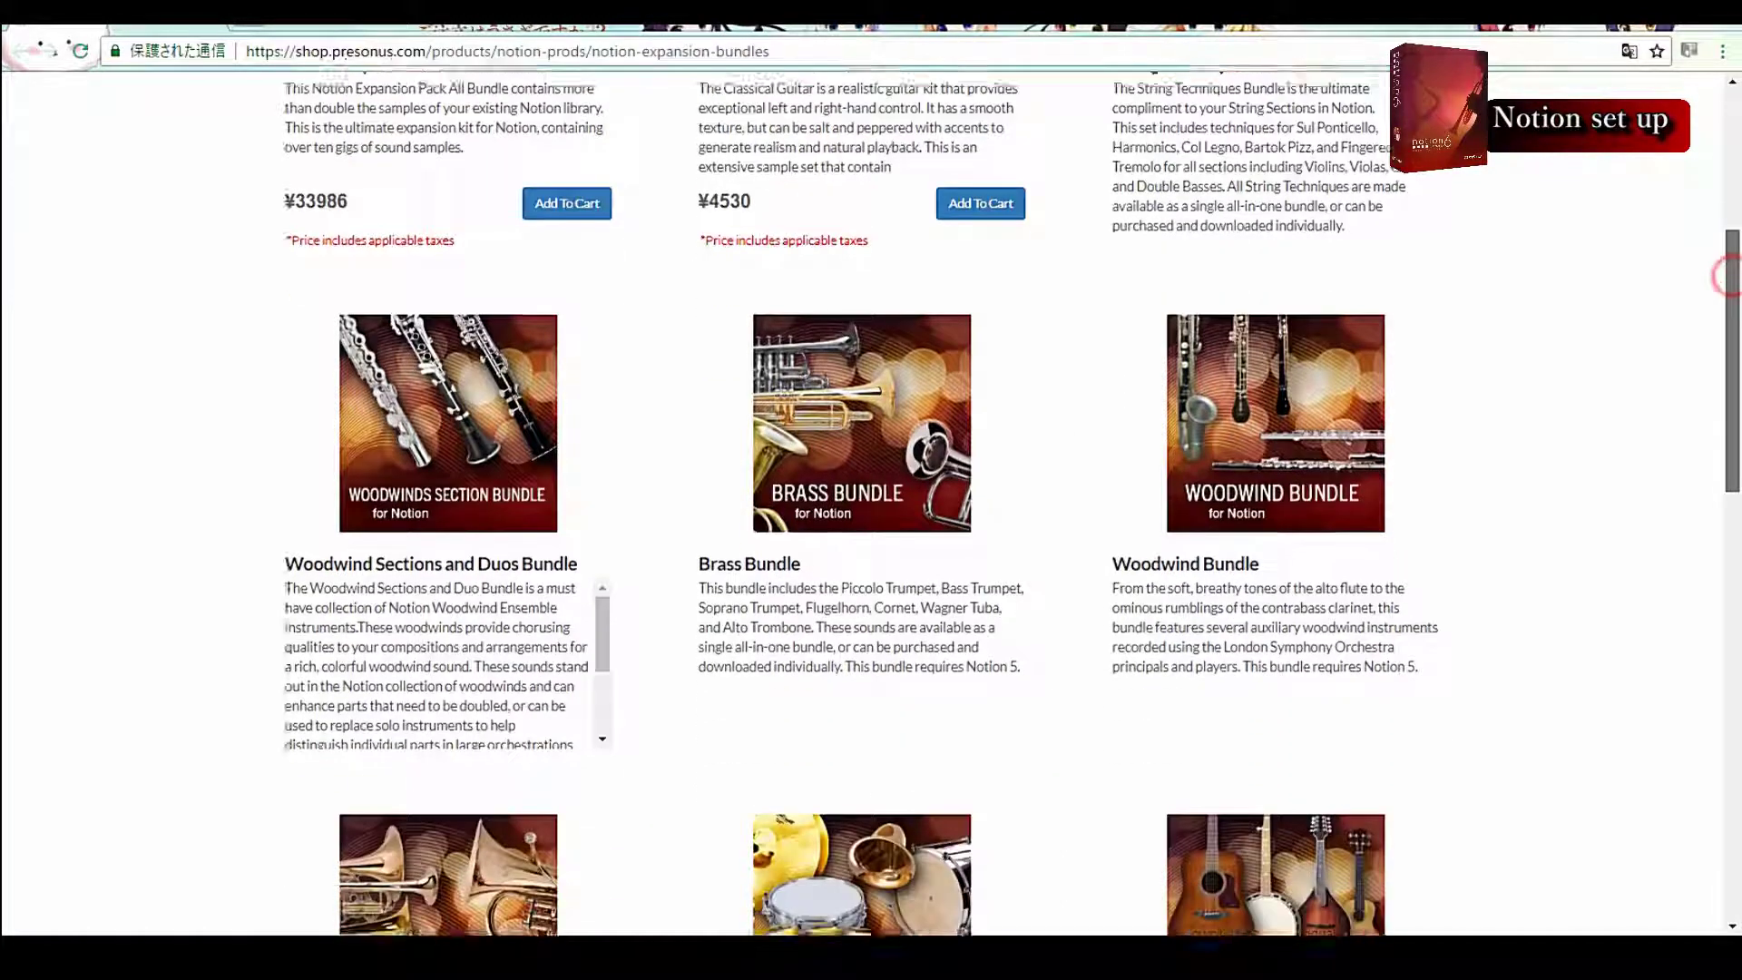
{"action": "scroll", "coordinate": [862, 499], "scroll_direction": "down", "scroll_amount": 6}
{"action": "scroll", "coordinate": [862, 499], "scroll_direction": "up", "scroll_amount": 6}
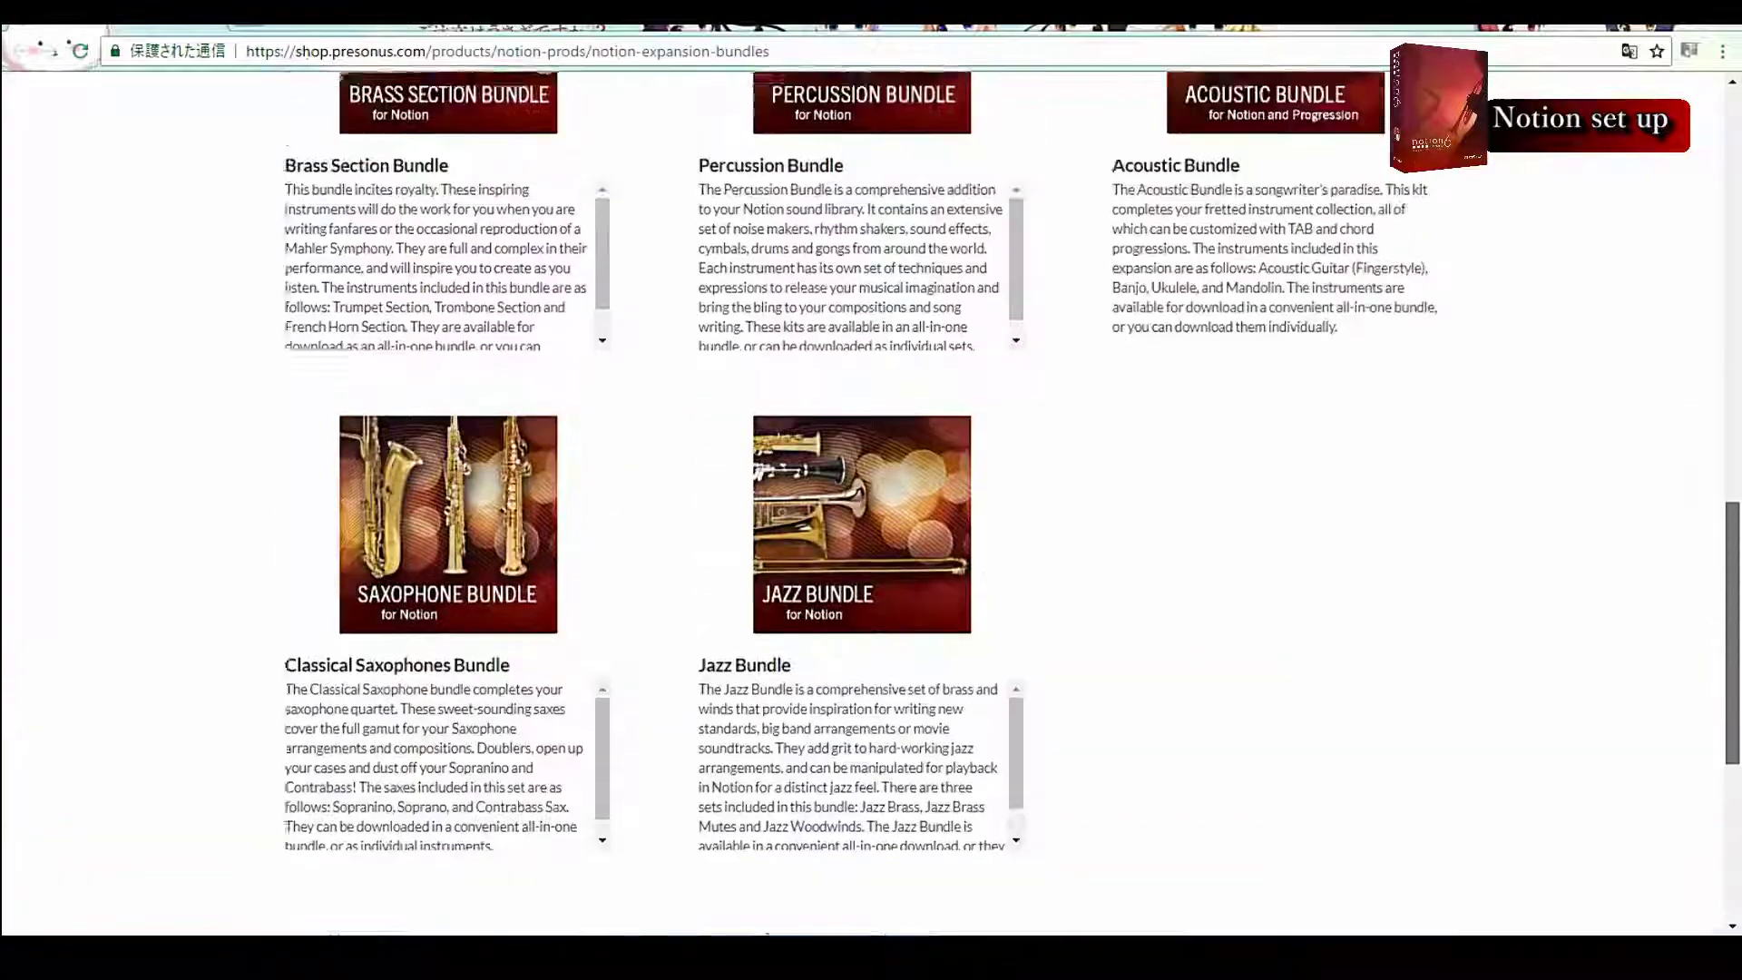
{"action": "scroll", "coordinate": [862, 499], "scroll_direction": "up", "scroll_amount": 5}
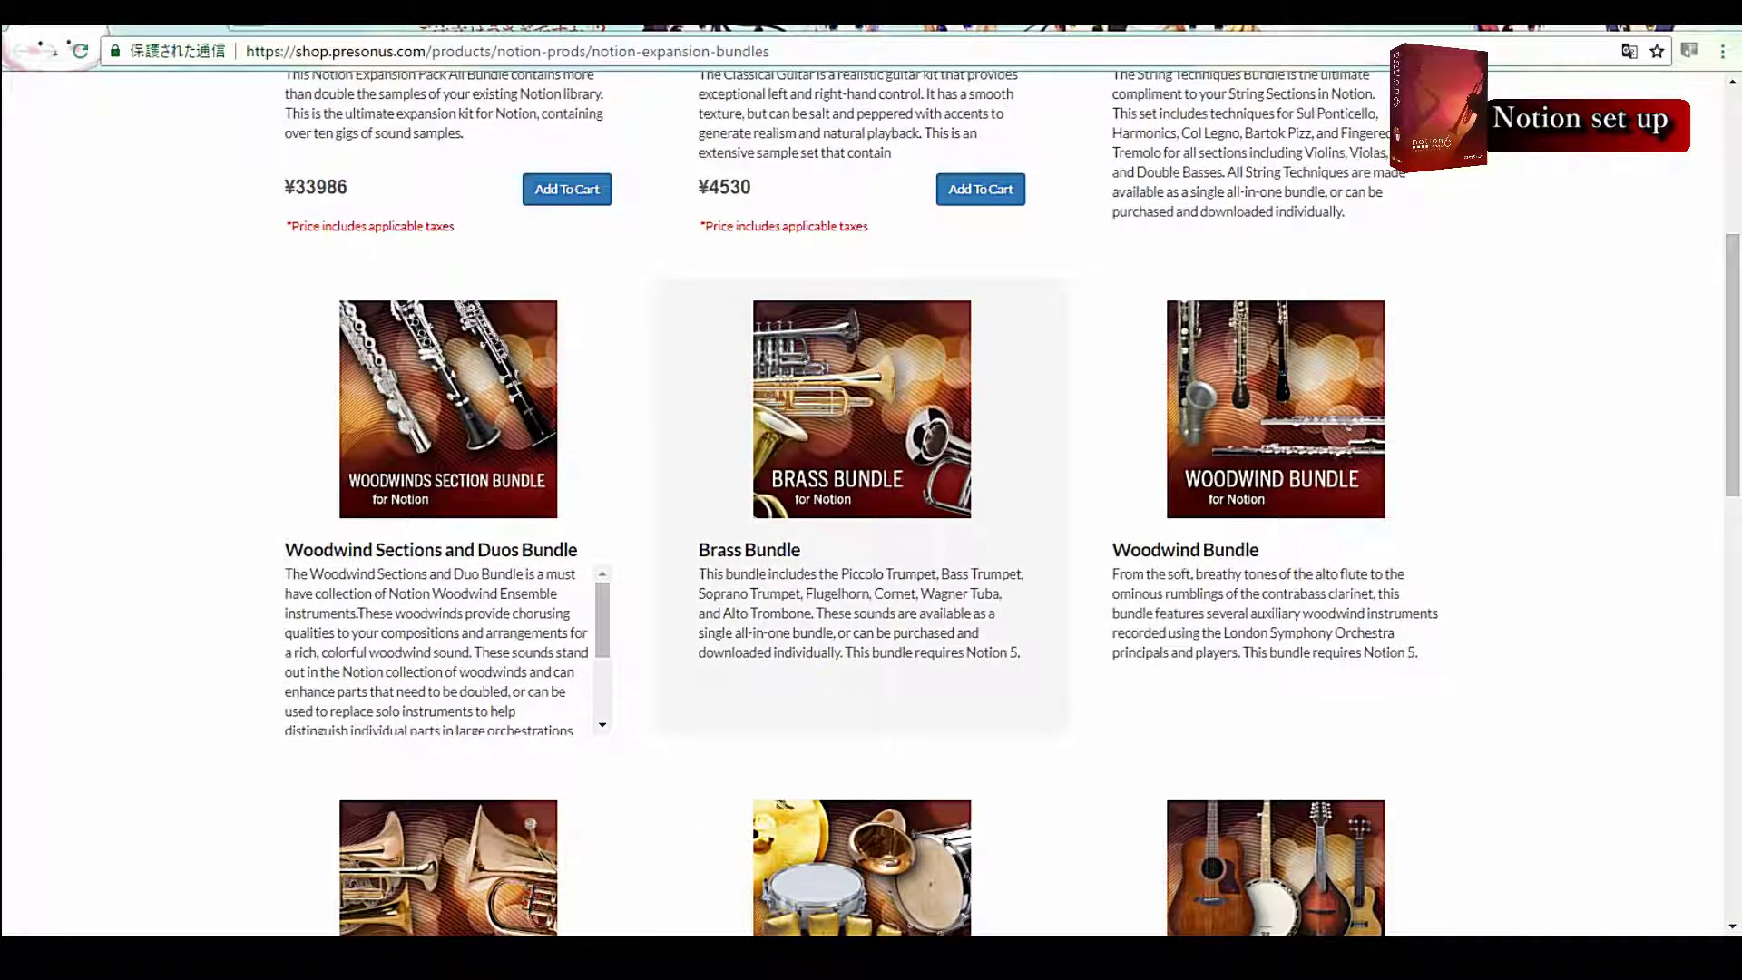
Open the Brass Bundle page and review its individual instrument packs and their prices
{"action": "left_click", "coordinate": [846, 444]}
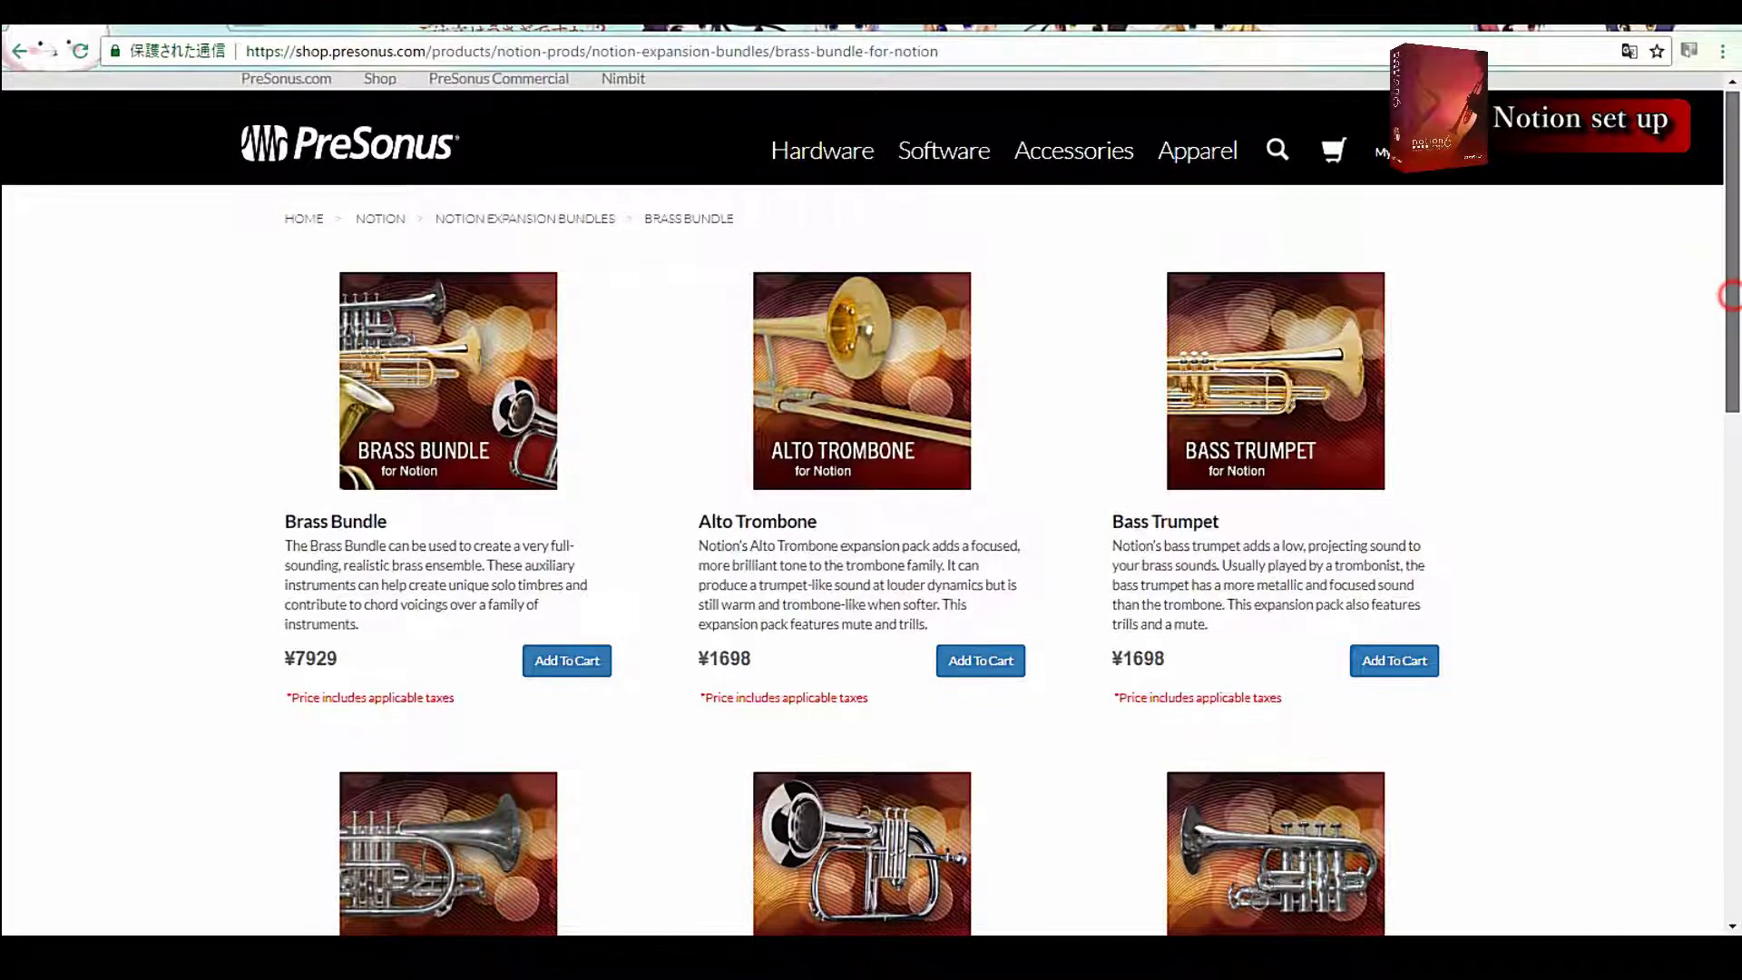
{"action": "scroll", "coordinate": [871, 499], "scroll_direction": "down", "scroll_amount": 8}
{"action": "scroll", "coordinate": [871, 499], "scroll_direction": "down", "scroll_amount": 3}
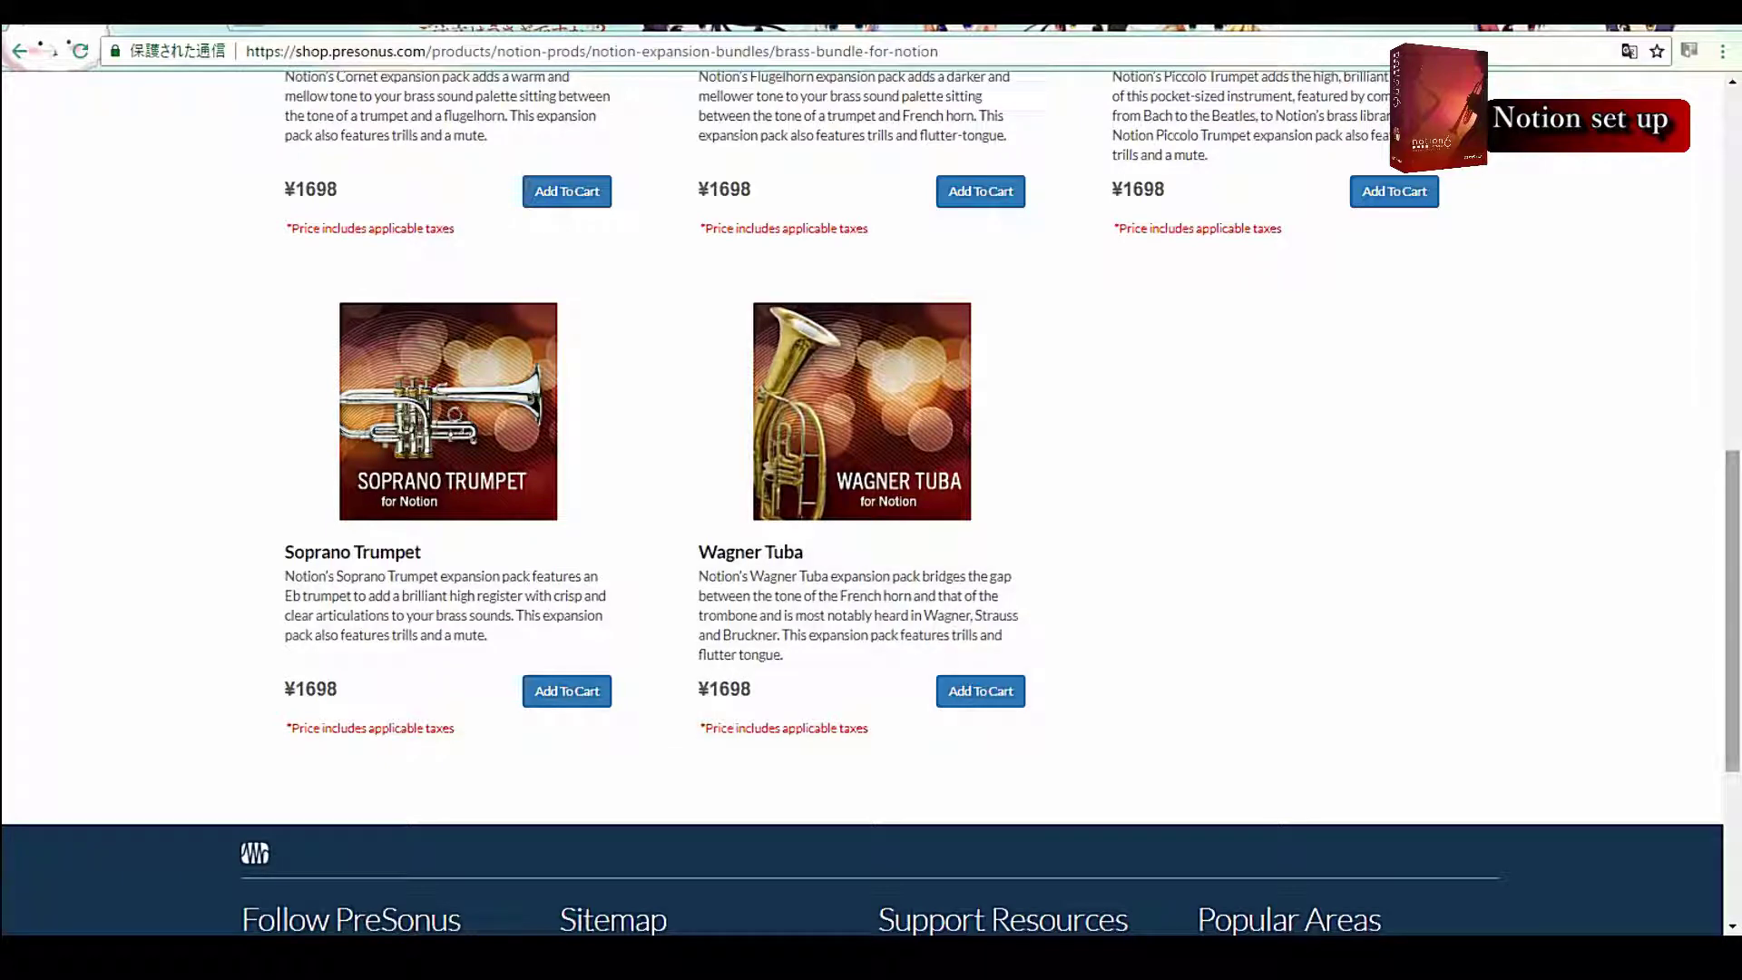
{"action": "scroll", "coordinate": [871, 506], "scroll_direction": "up", "scroll_amount": 1}
{"action": "scroll", "coordinate": [871, 506], "scroll_direction": "up", "scroll_amount": 8}
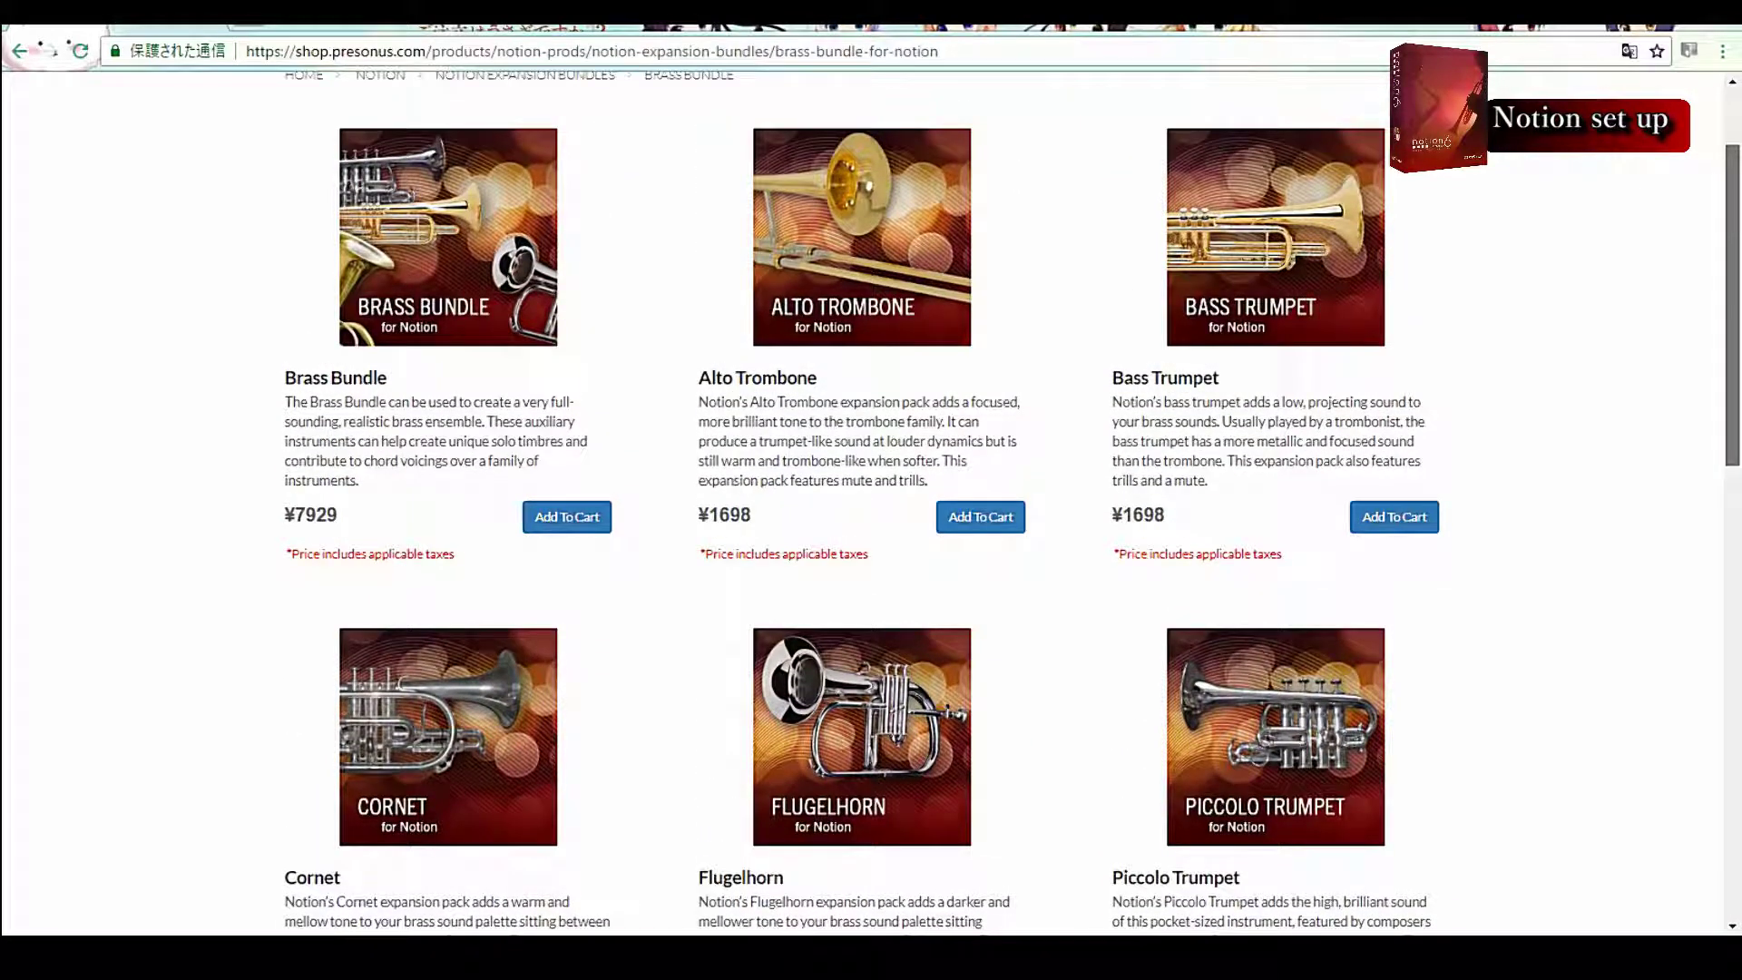
{"action": "scroll", "coordinate": [871, 507], "scroll_direction": "up", "scroll_amount": 1}
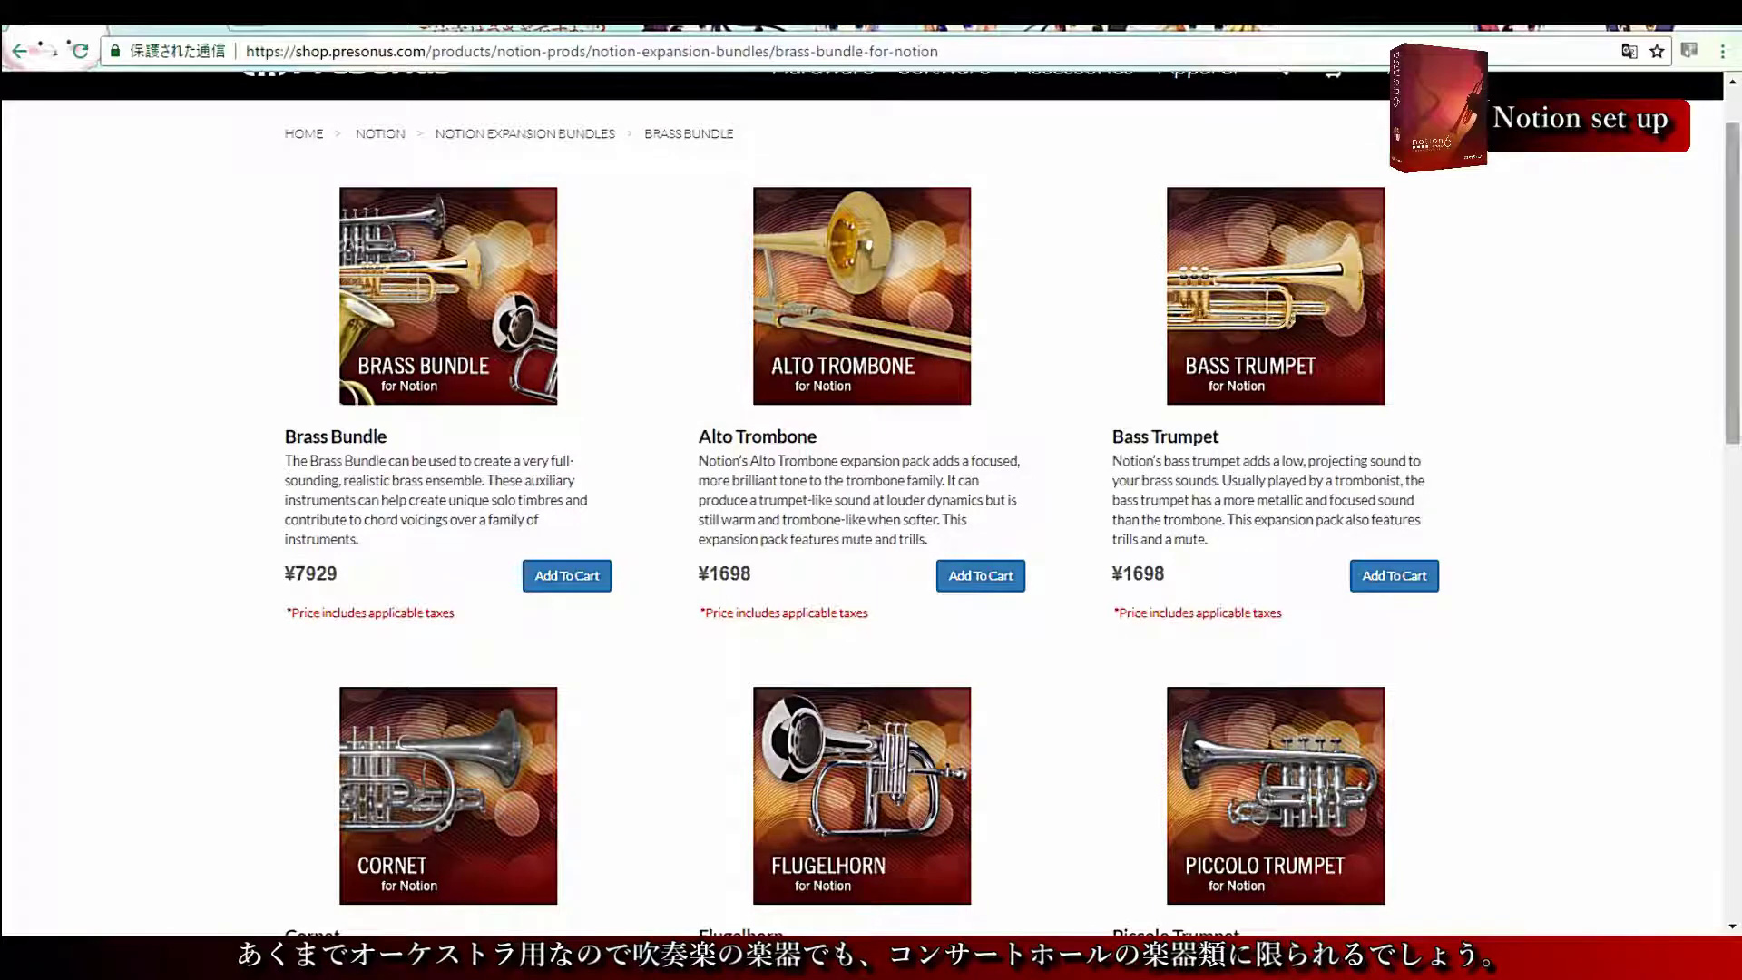
{"action": "left_click_drag", "start_coordinate": [1728, 245], "coordinate": [1728, 231]}
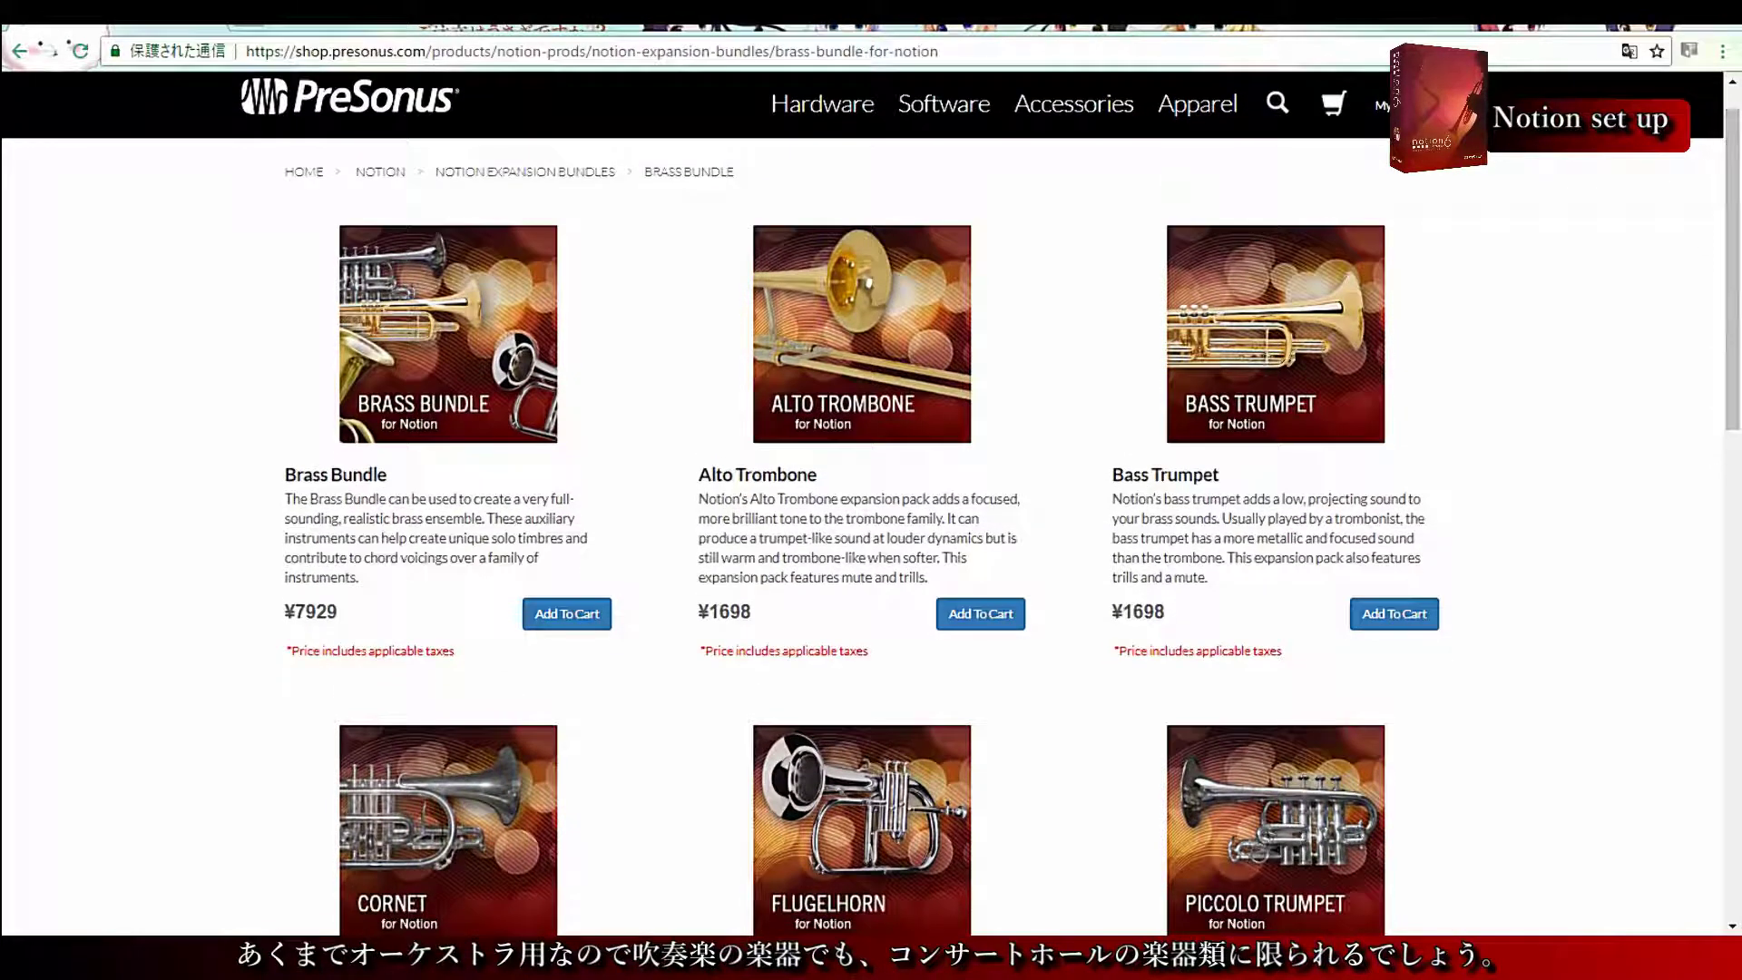
Return to the expansion bundles list, open the String Techniques Bundle and review its individual section kits
{"action": "left_click", "coordinate": [18, 51]}
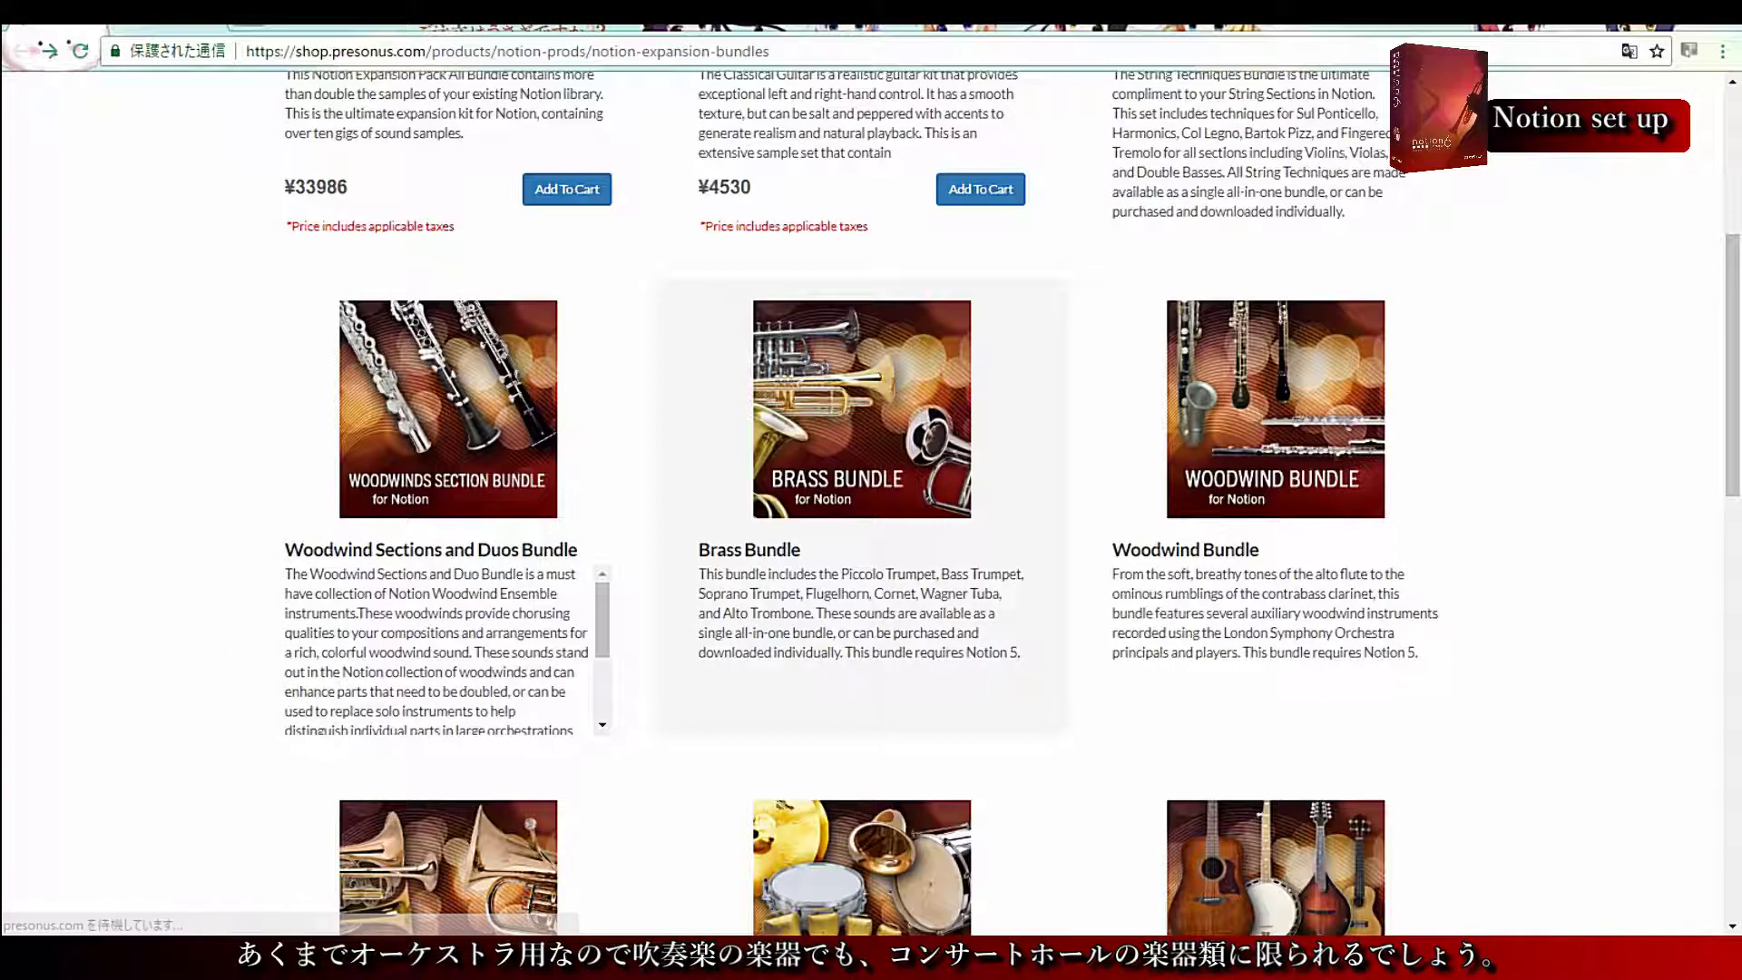
{"action": "left_click_drag", "start_coordinate": [1731, 441], "coordinate": [1728, 342]}
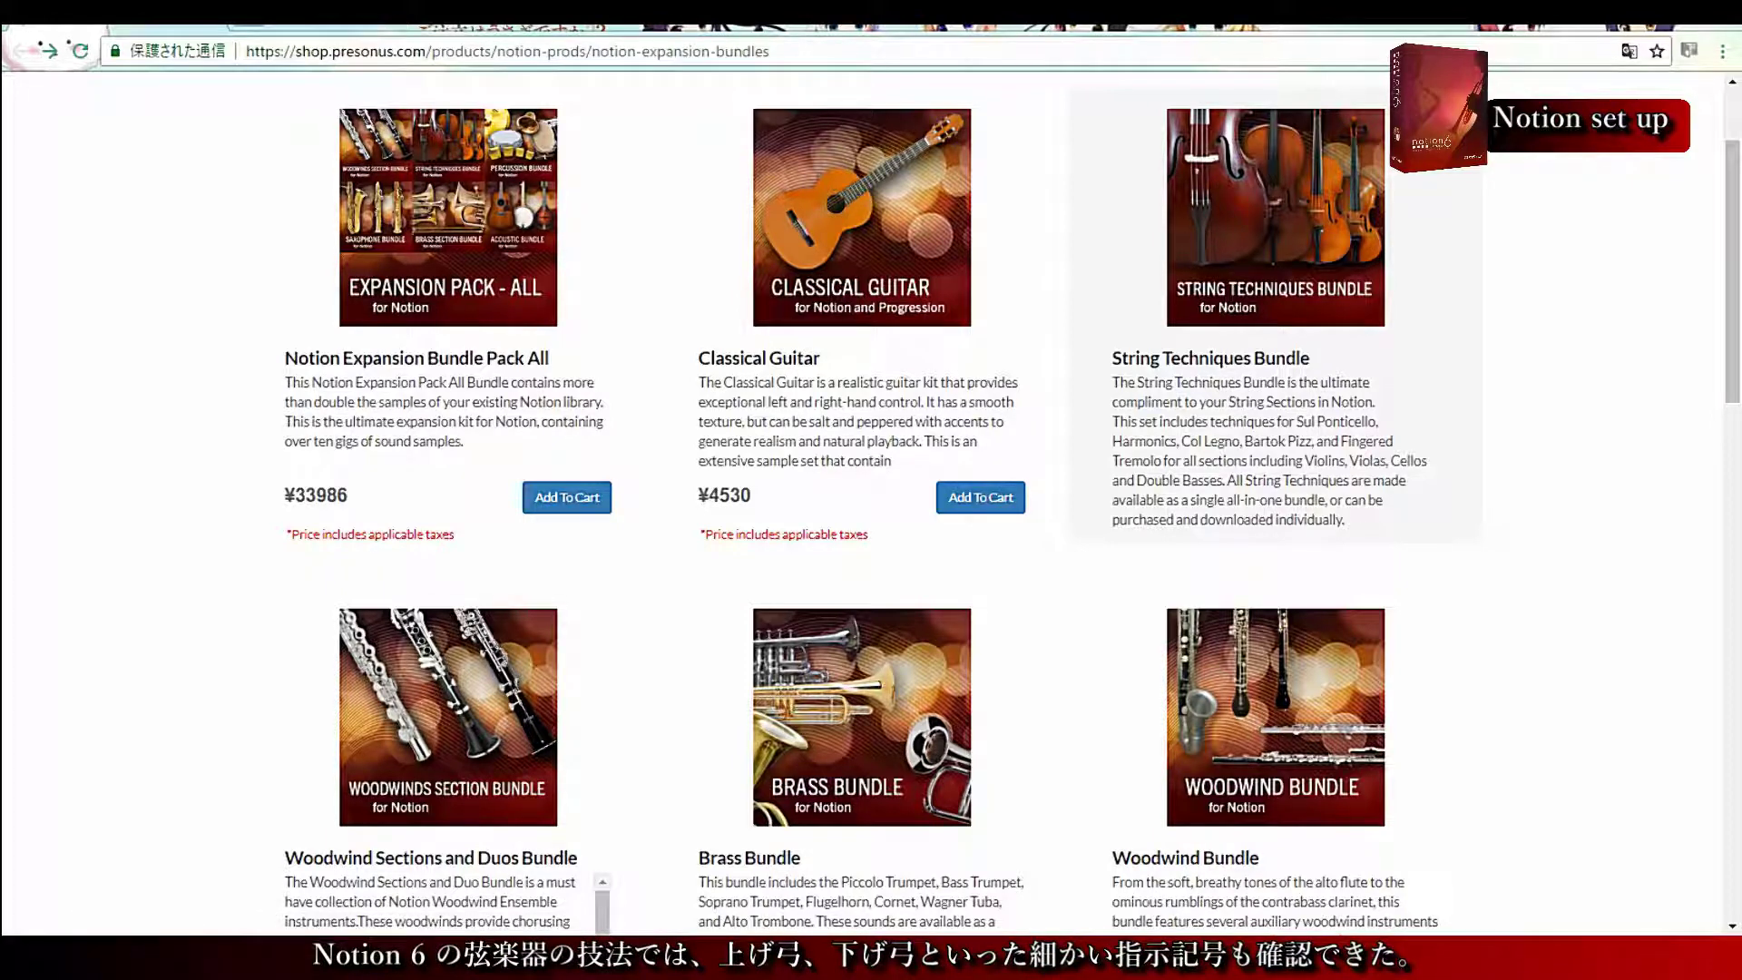
{"action": "left_click", "coordinate": [1273, 245]}
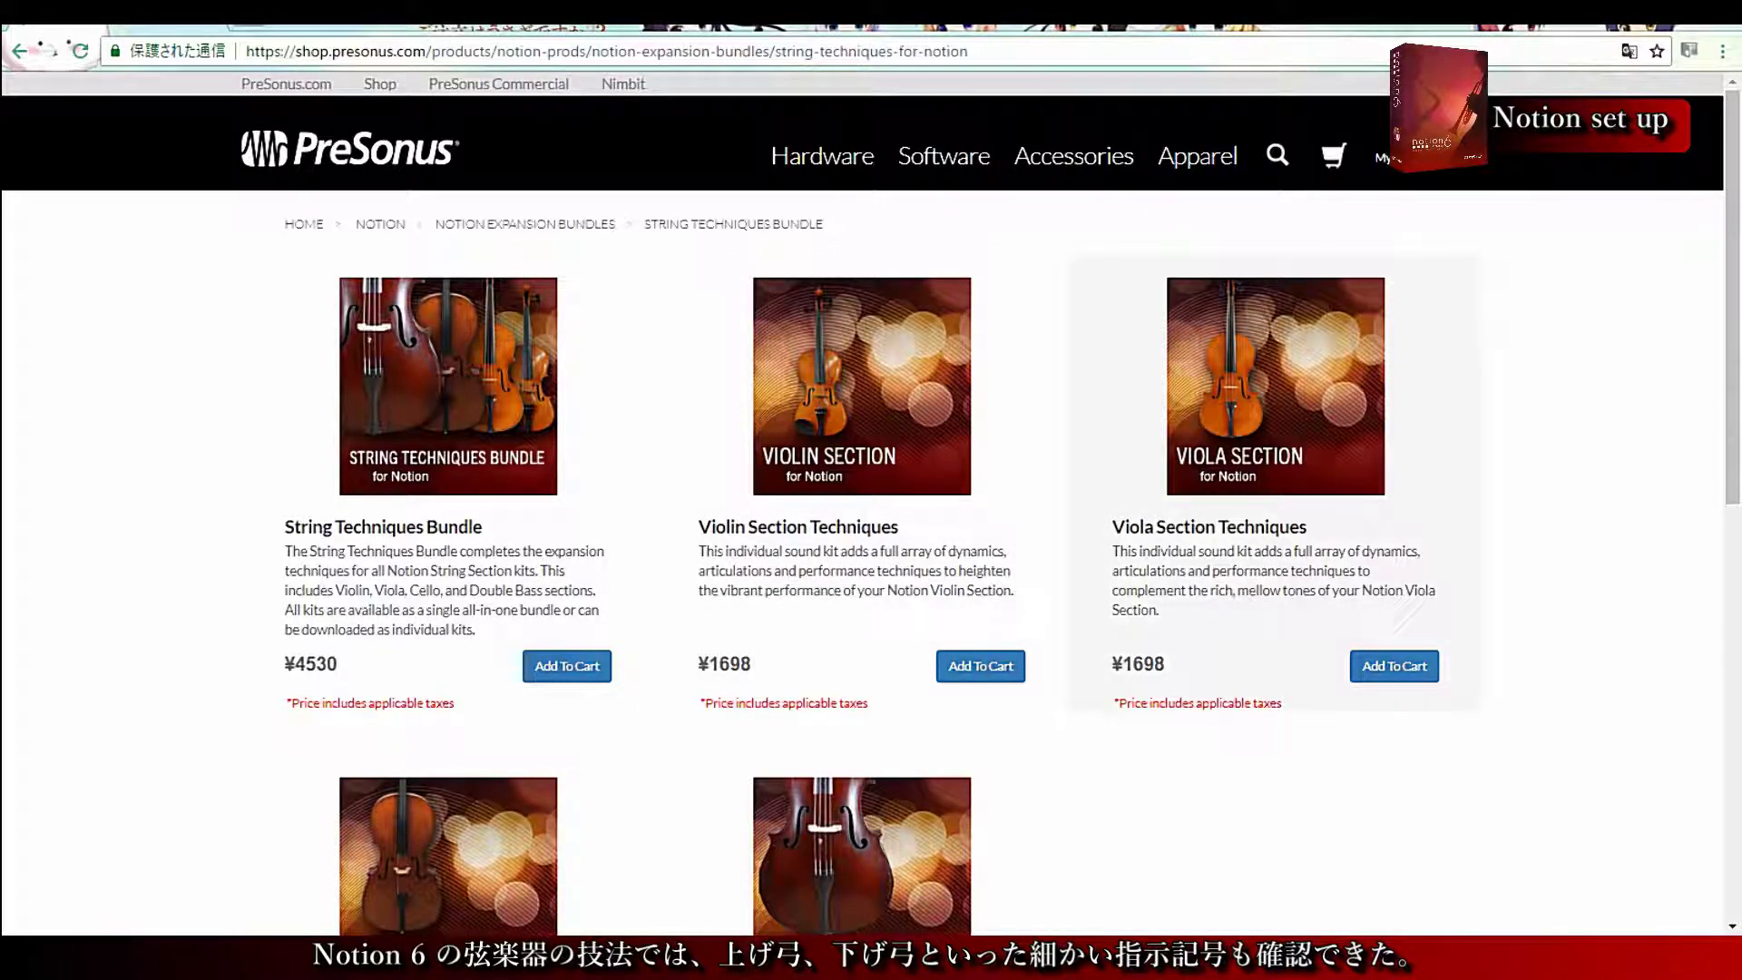
{"action": "scroll", "coordinate": [1271, 545], "scroll_direction": "down", "scroll_amount": 2}
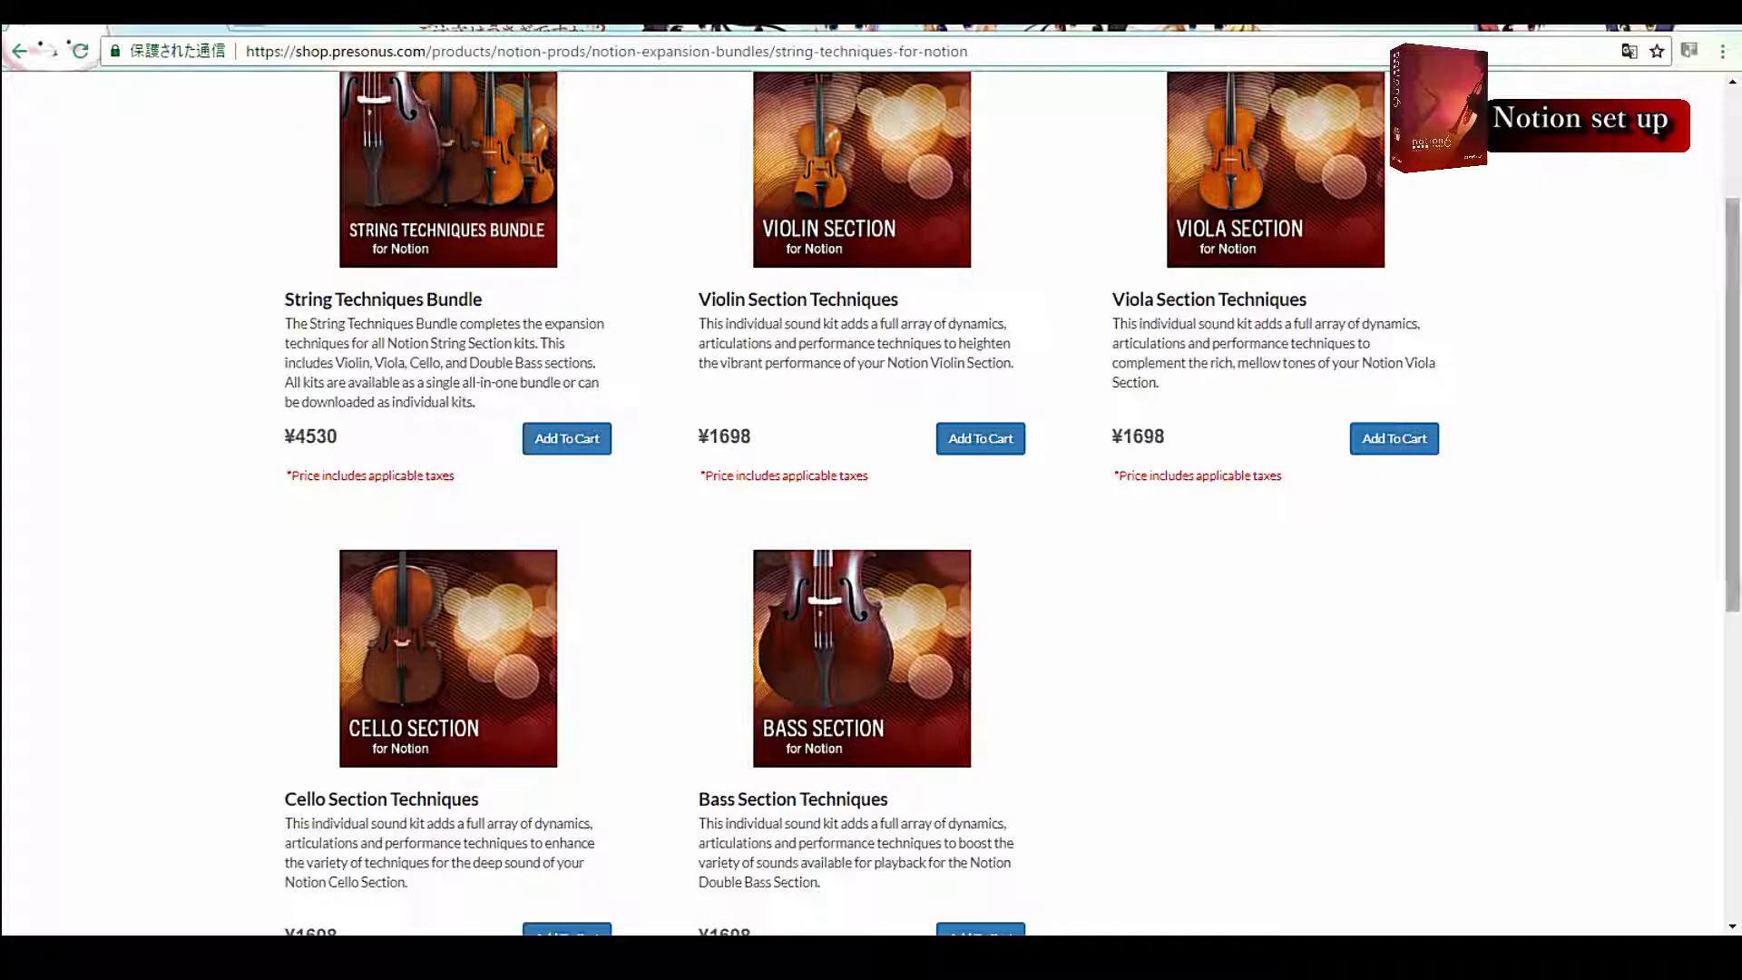
{"action": "scroll", "coordinate": [862, 635], "scroll_direction": "down", "scroll_amount": 3}
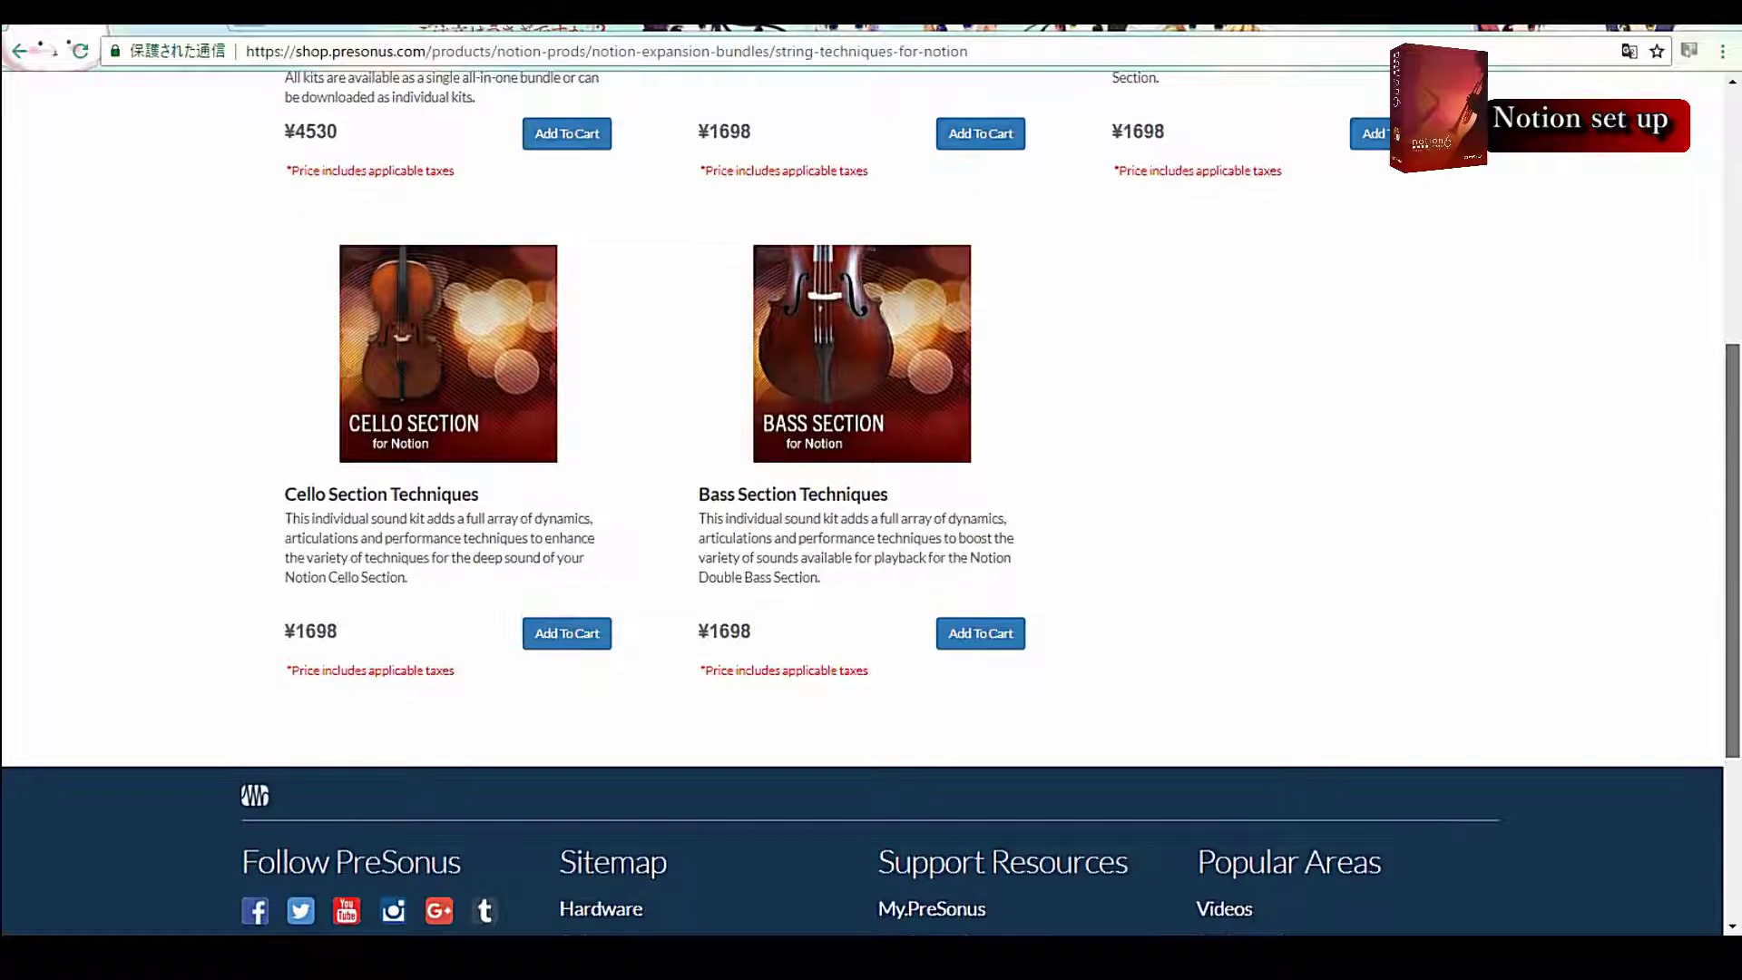
{"action": "scroll", "coordinate": [862, 499], "scroll_direction": "up", "scroll_amount": 4}
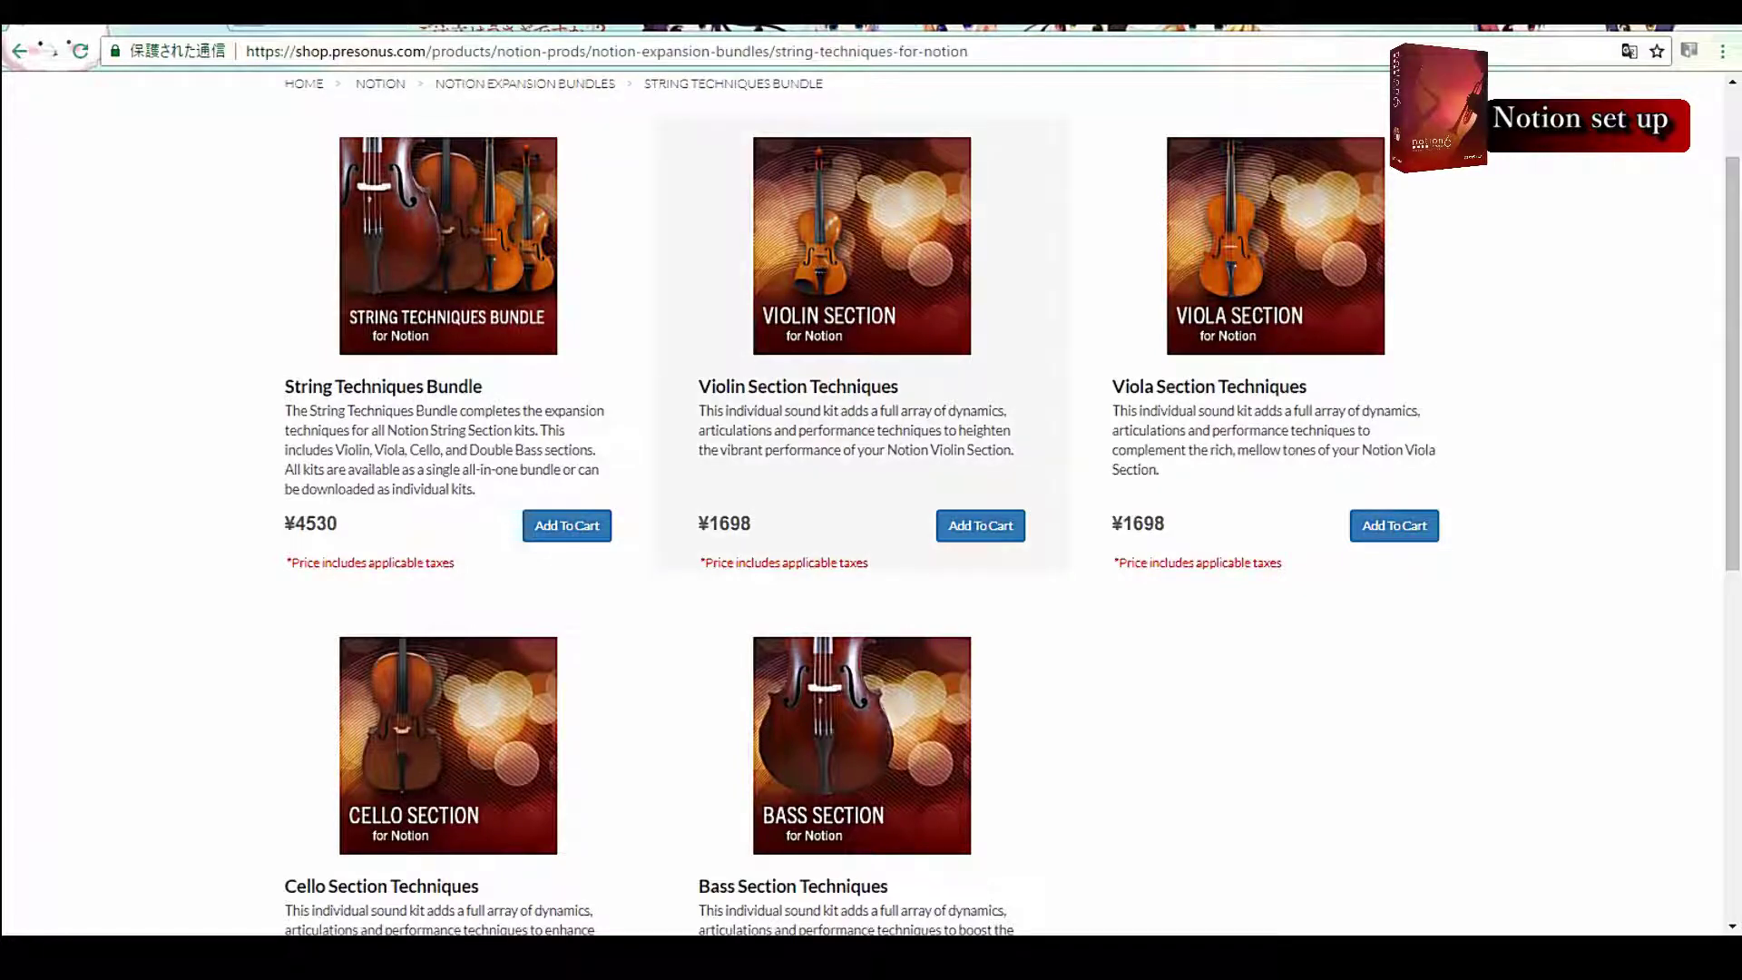
Switch back to Notion and add a UVIWorkstation VST instrument staff to the score, moving the plug-in window clear of the staves
{"action": "left_click", "coordinate": [18, 51]}
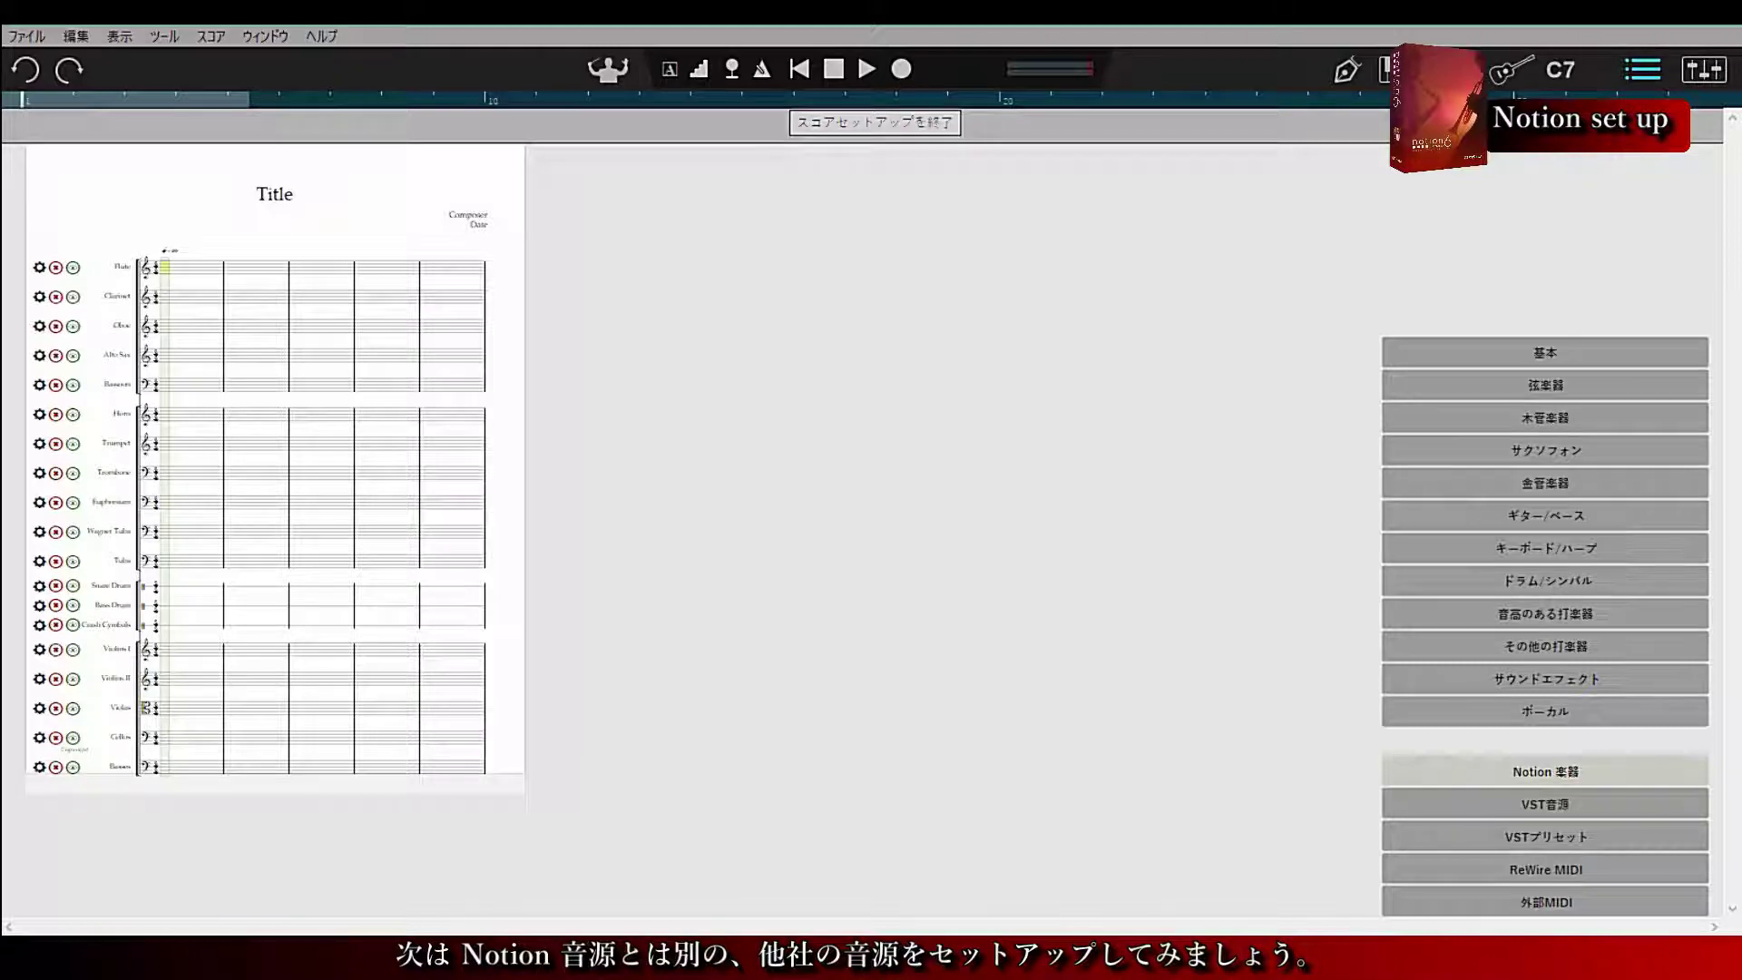
{"action": "mouse_move", "coordinate": [1545, 711]}
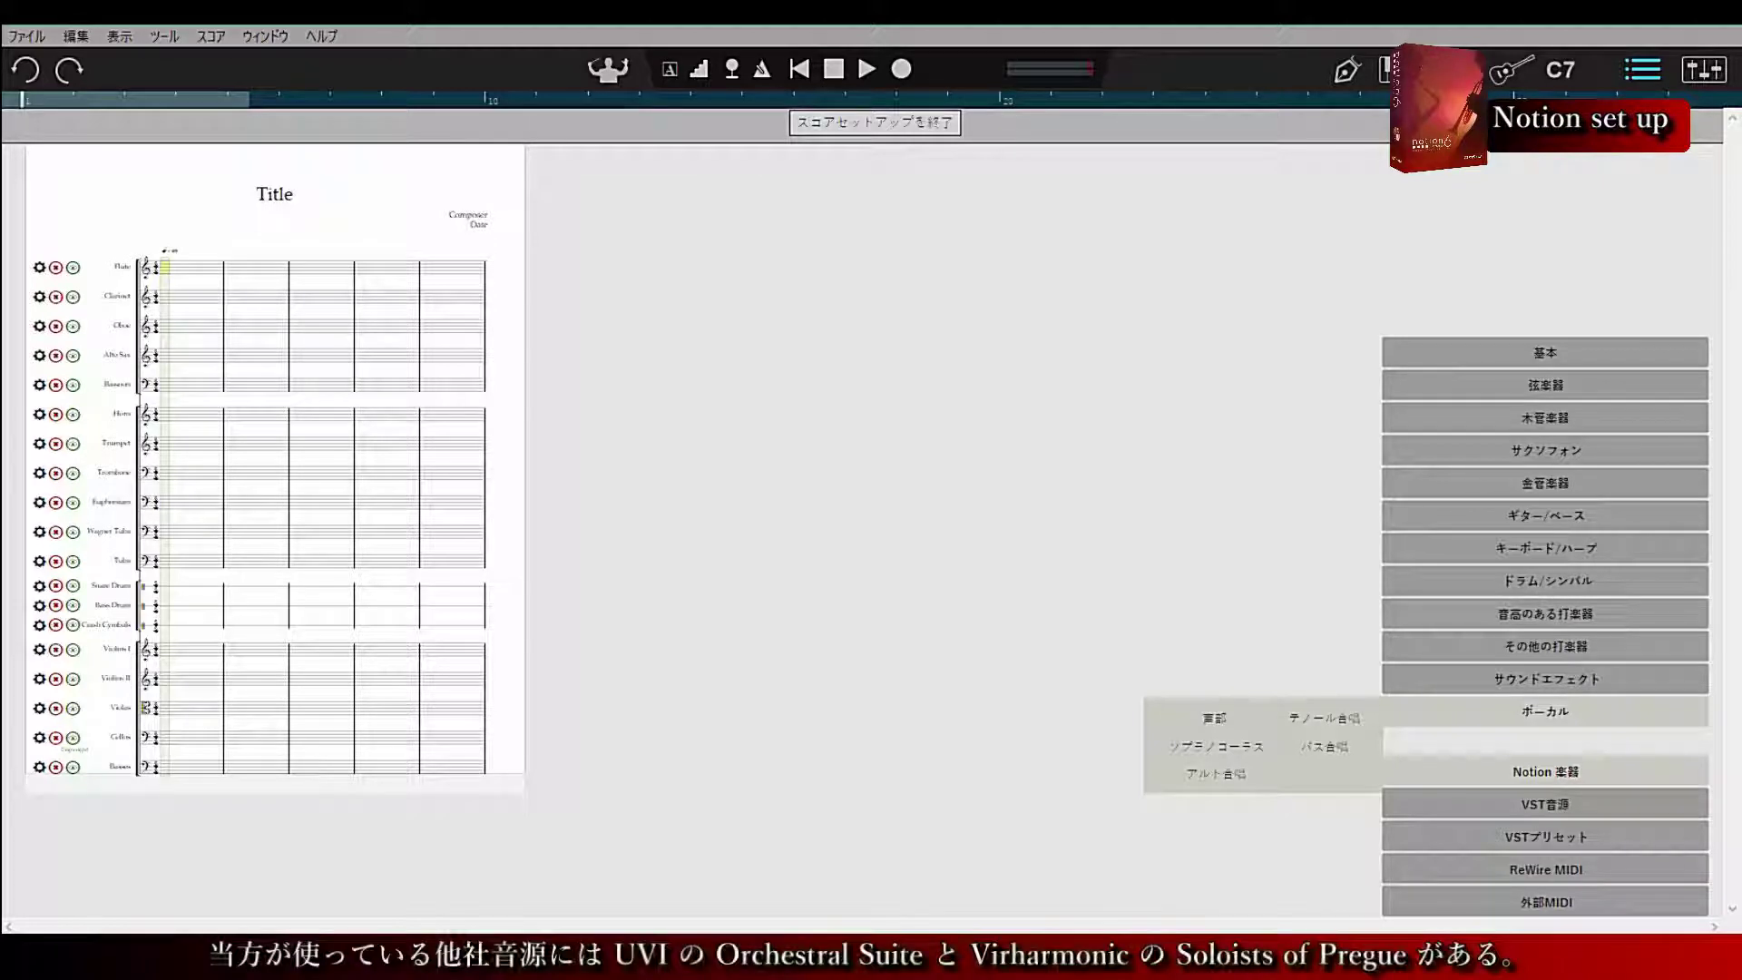
{"action": "left_click", "coordinate": [1490, 804]}
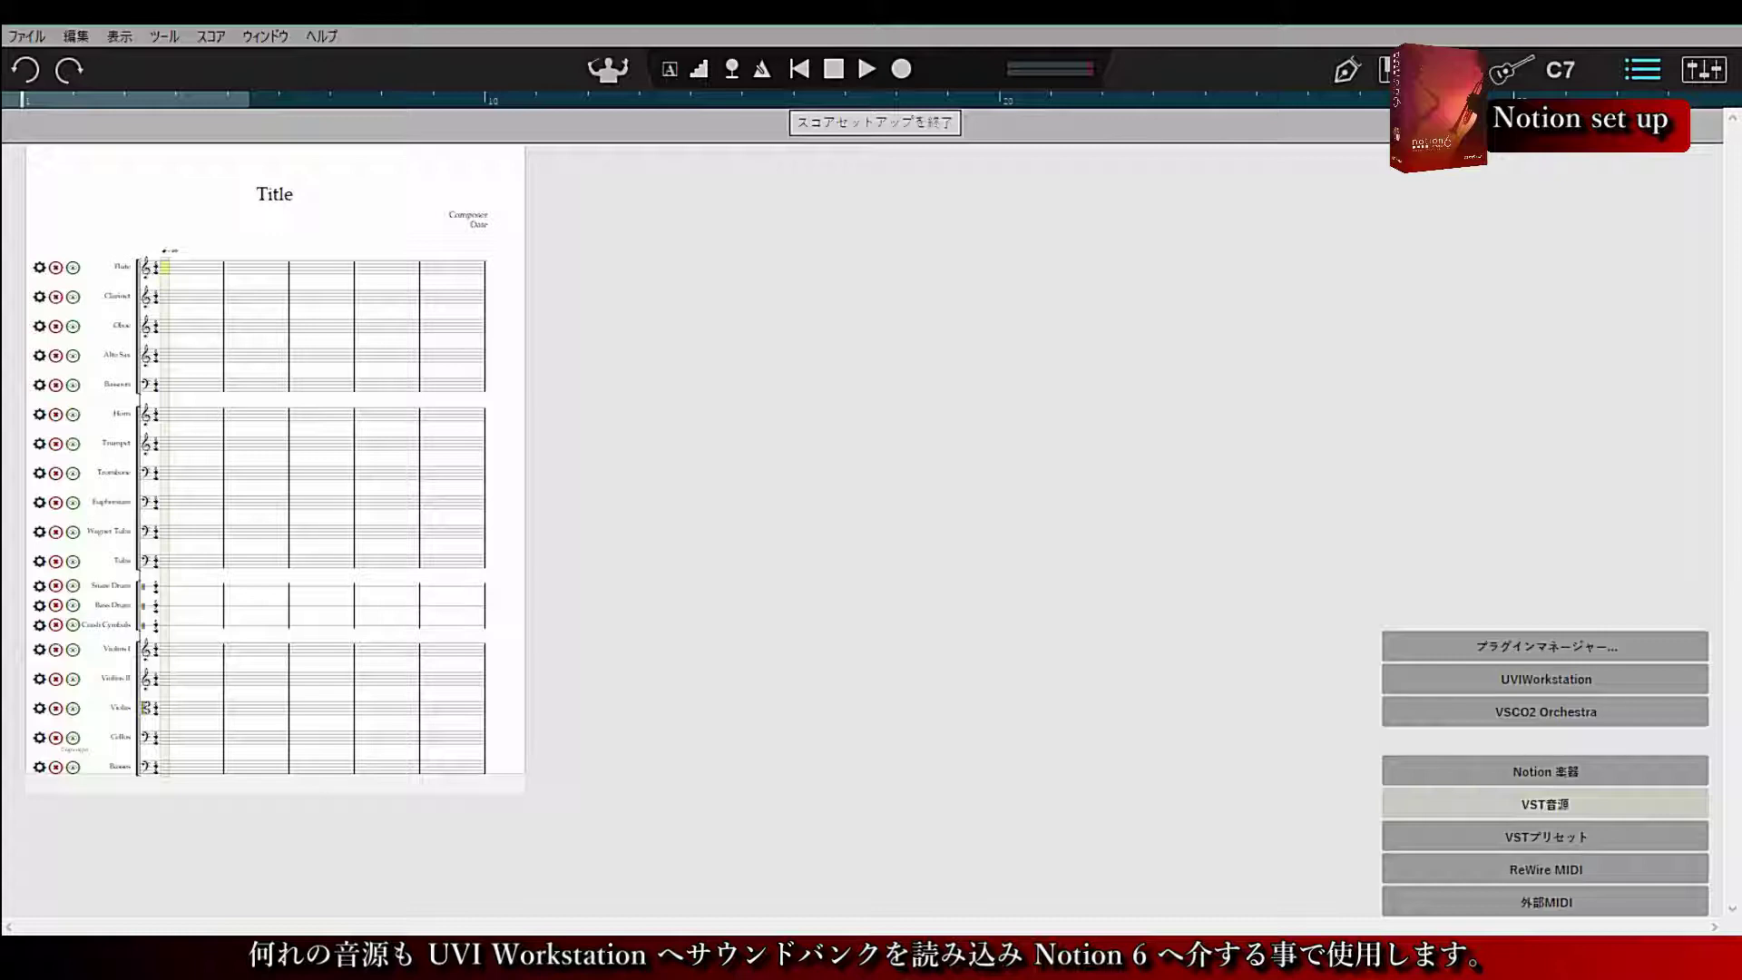
{"action": "left_click", "coordinate": [1484, 680]}
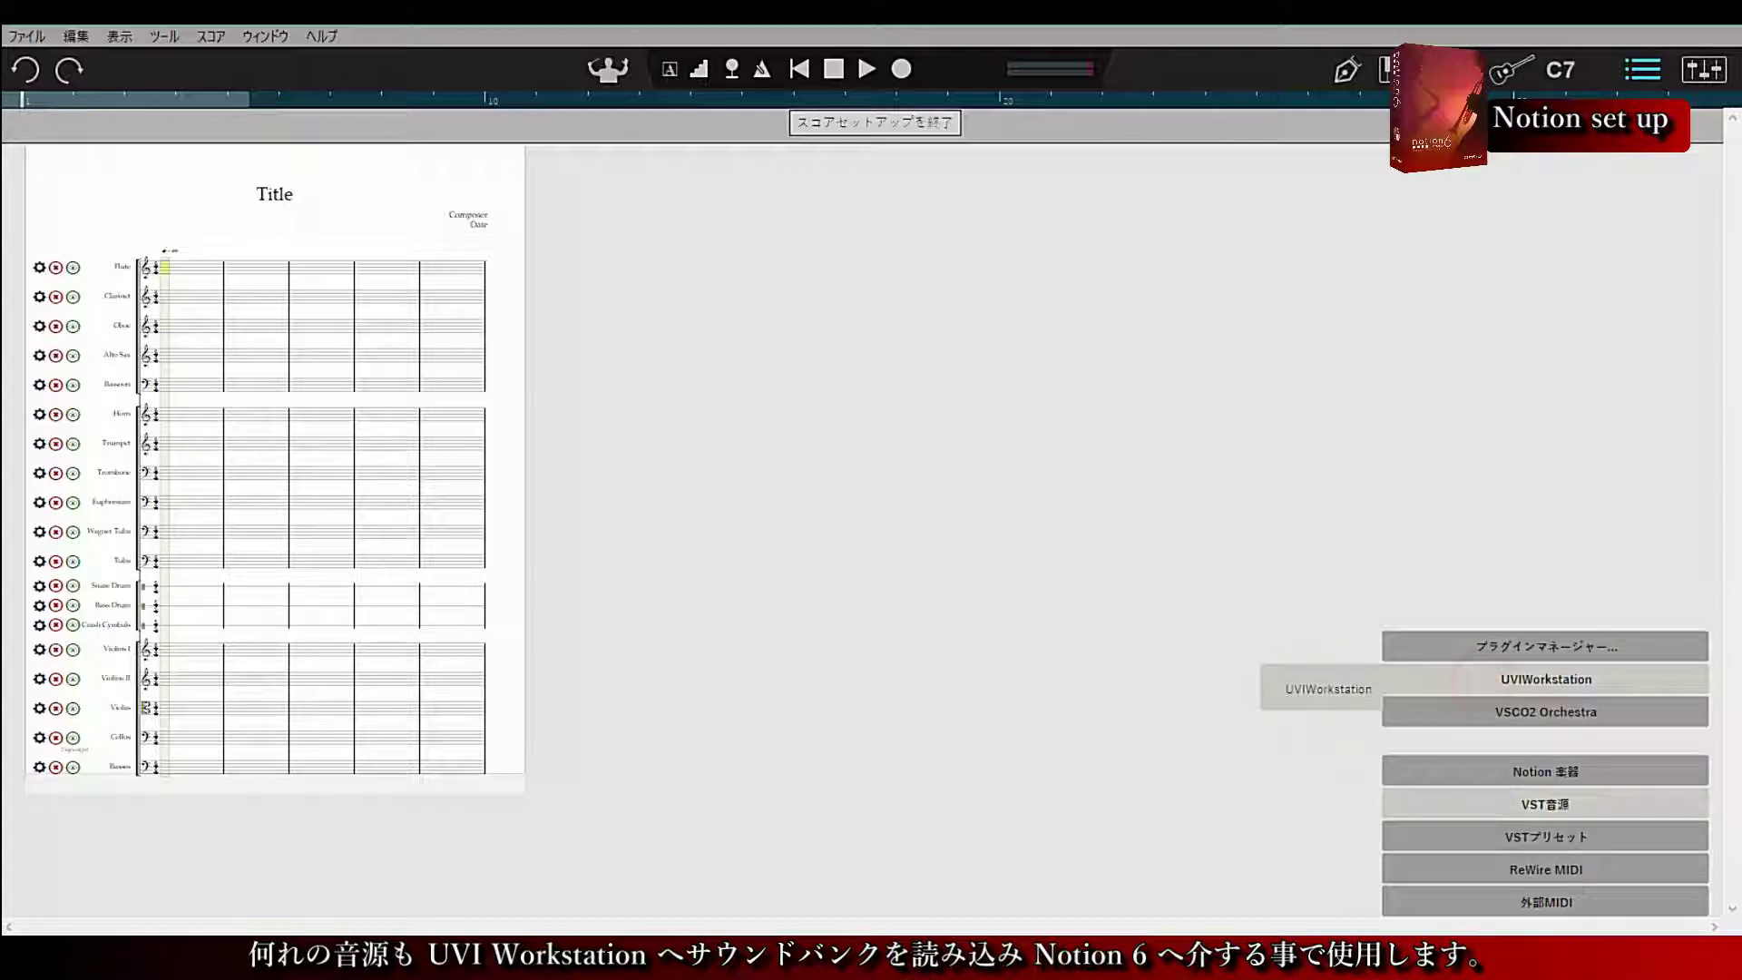
{"action": "left_click", "coordinate": [1325, 689]}
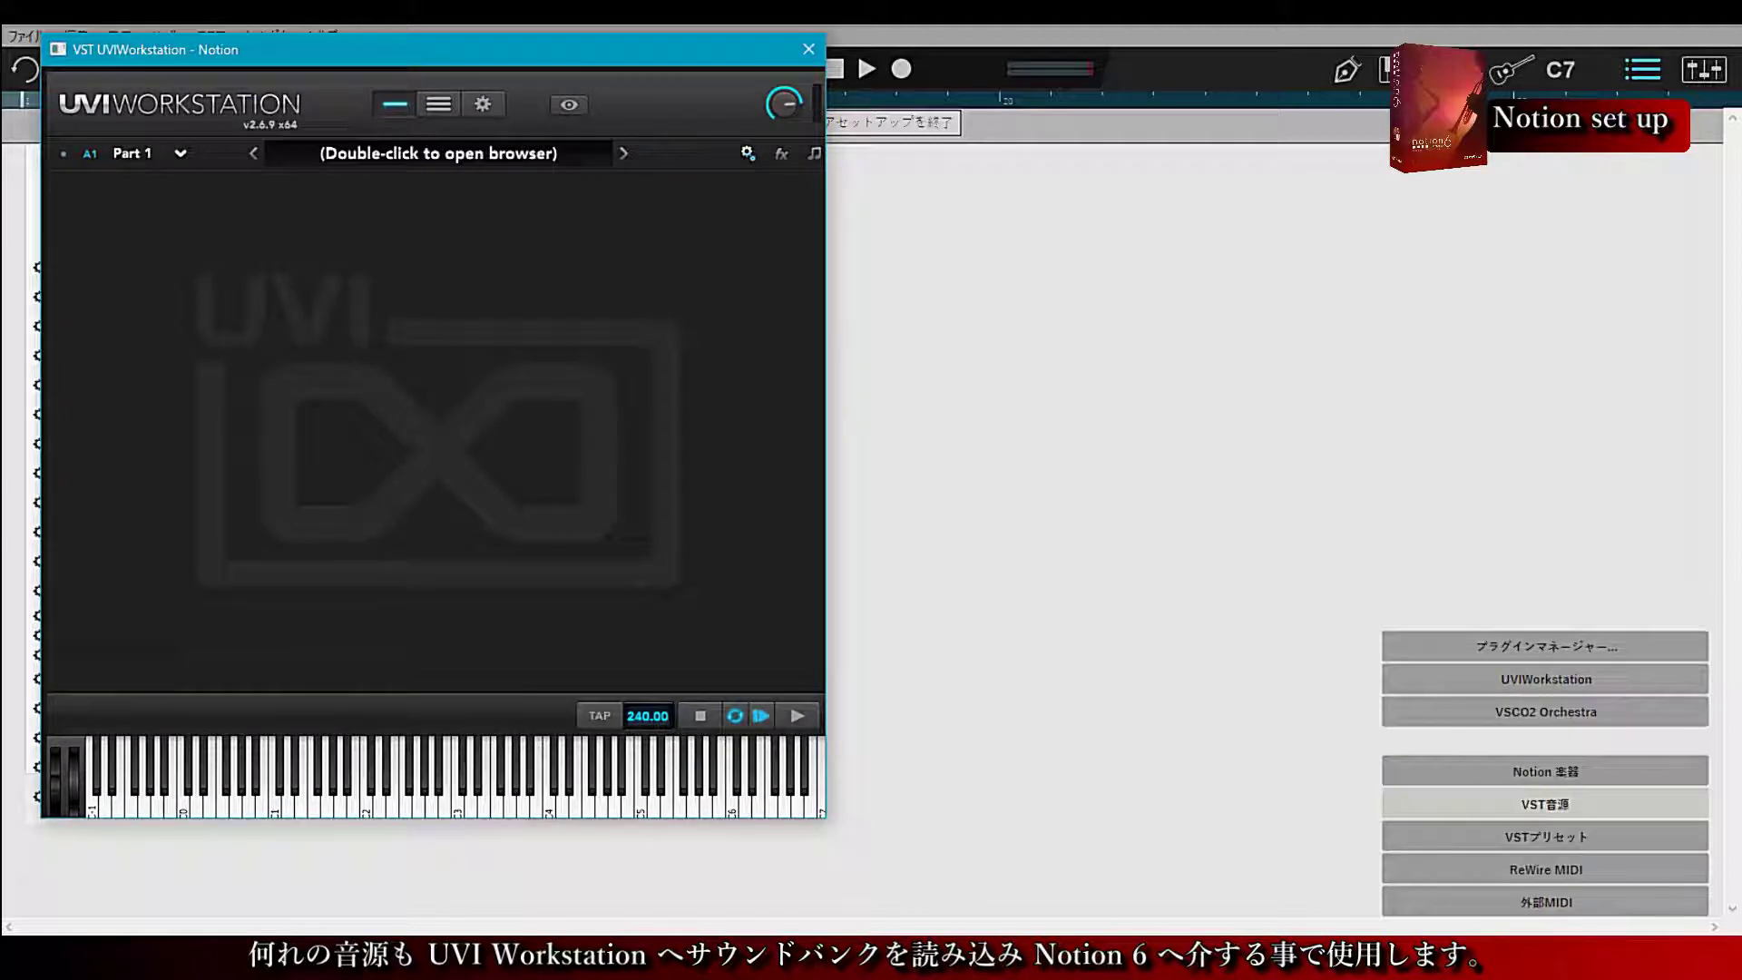
{"action": "left_click_drag", "start_coordinate": [237, 49], "coordinate": [953, 40]}
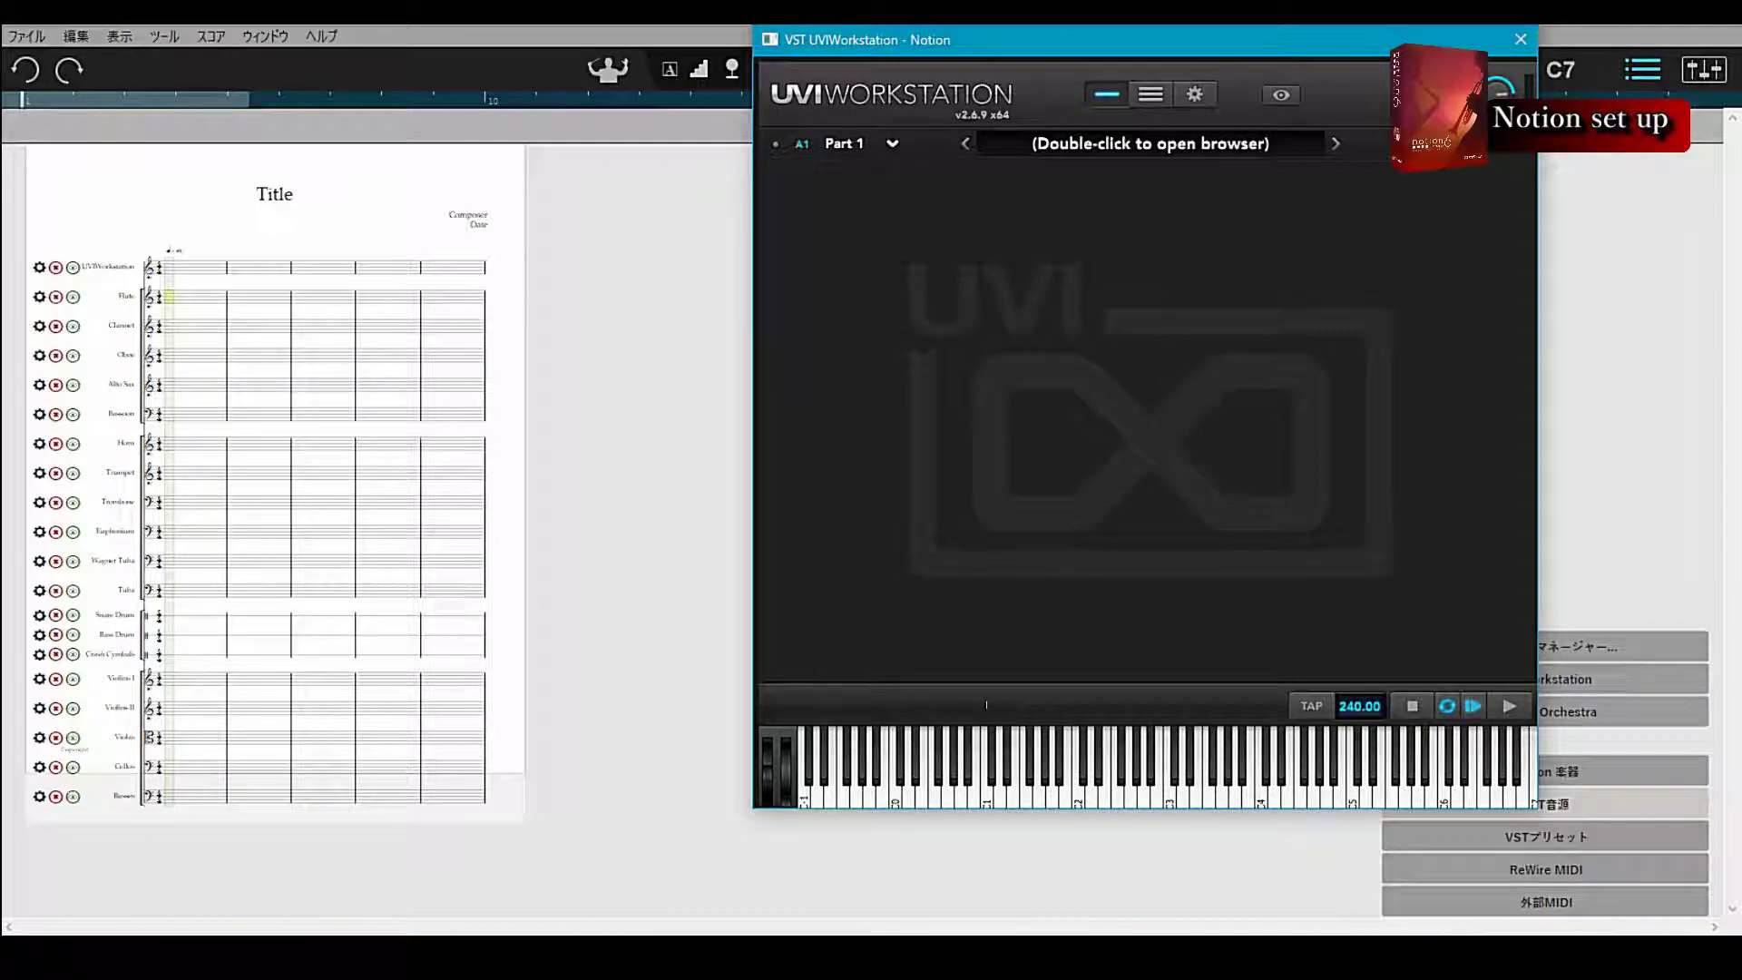
Open the UVI Workstation sound browser and load the Orchestral Suite soundbank from the Orchestral_Suite folder on drive D
{"action": "double_click", "coordinate": [1122, 146]}
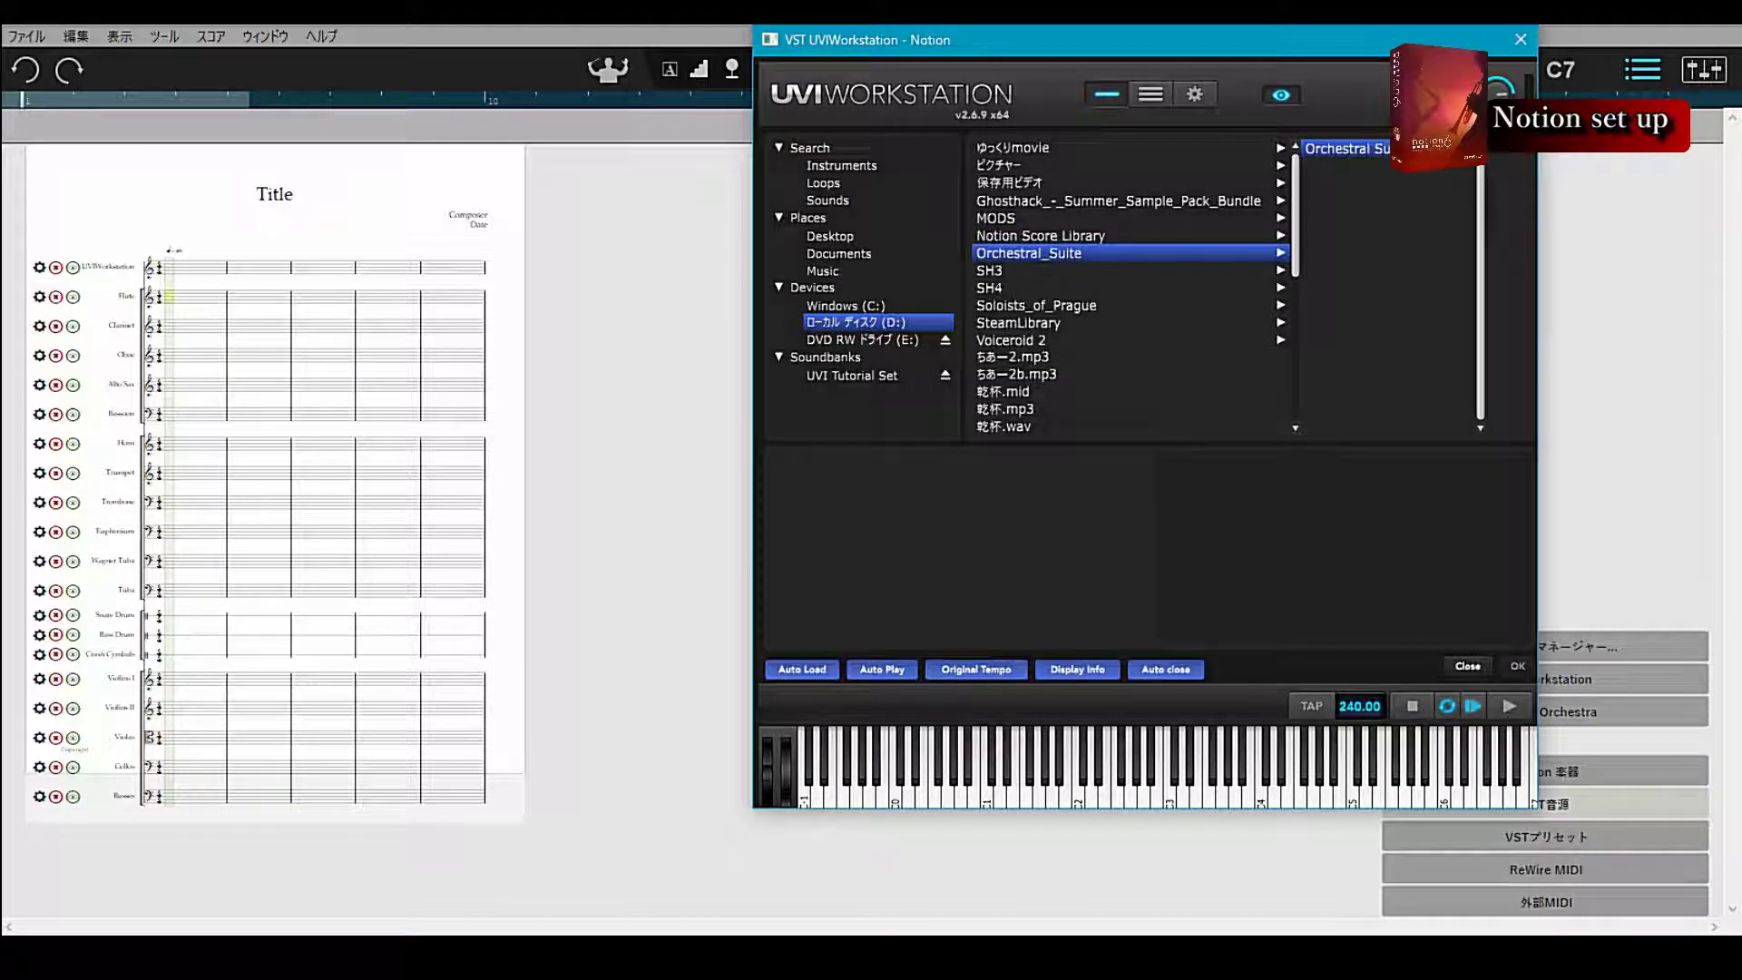
{"action": "left_click", "coordinate": [1350, 149]}
{"action": "left_click", "coordinate": [1343, 148]}
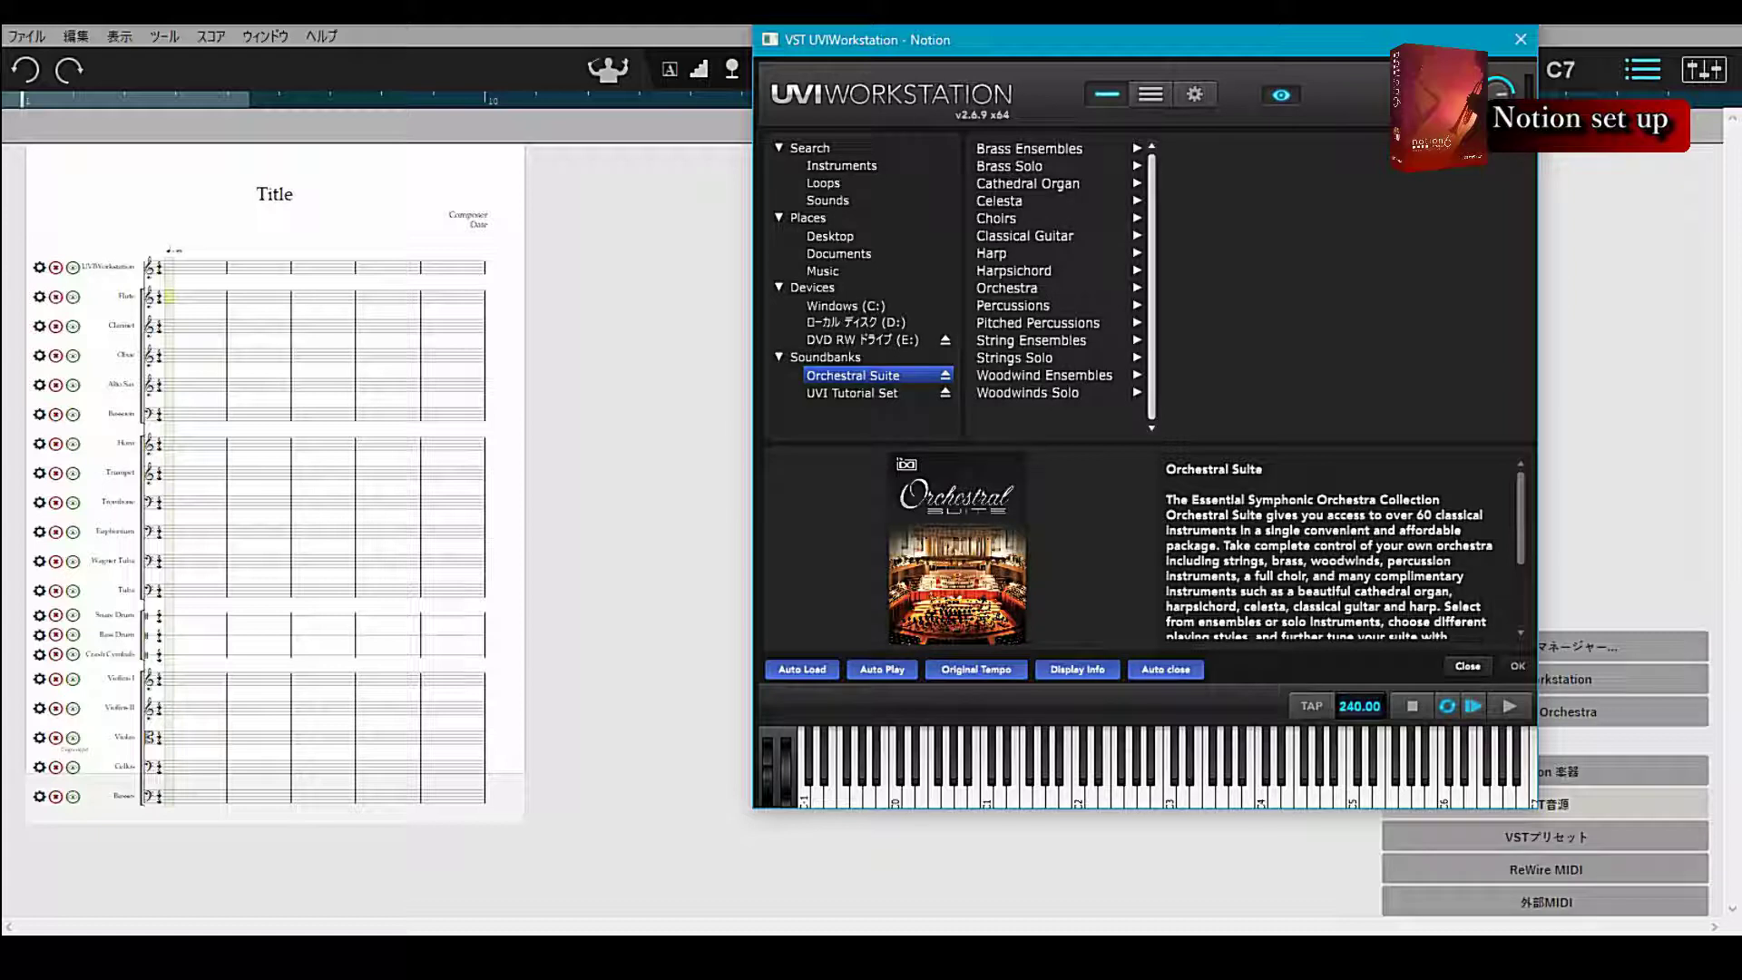
Load the Soloists of Prague soundbank from the Soloists_of_Prague folder on drive D
{"action": "left_click", "coordinate": [857, 322]}
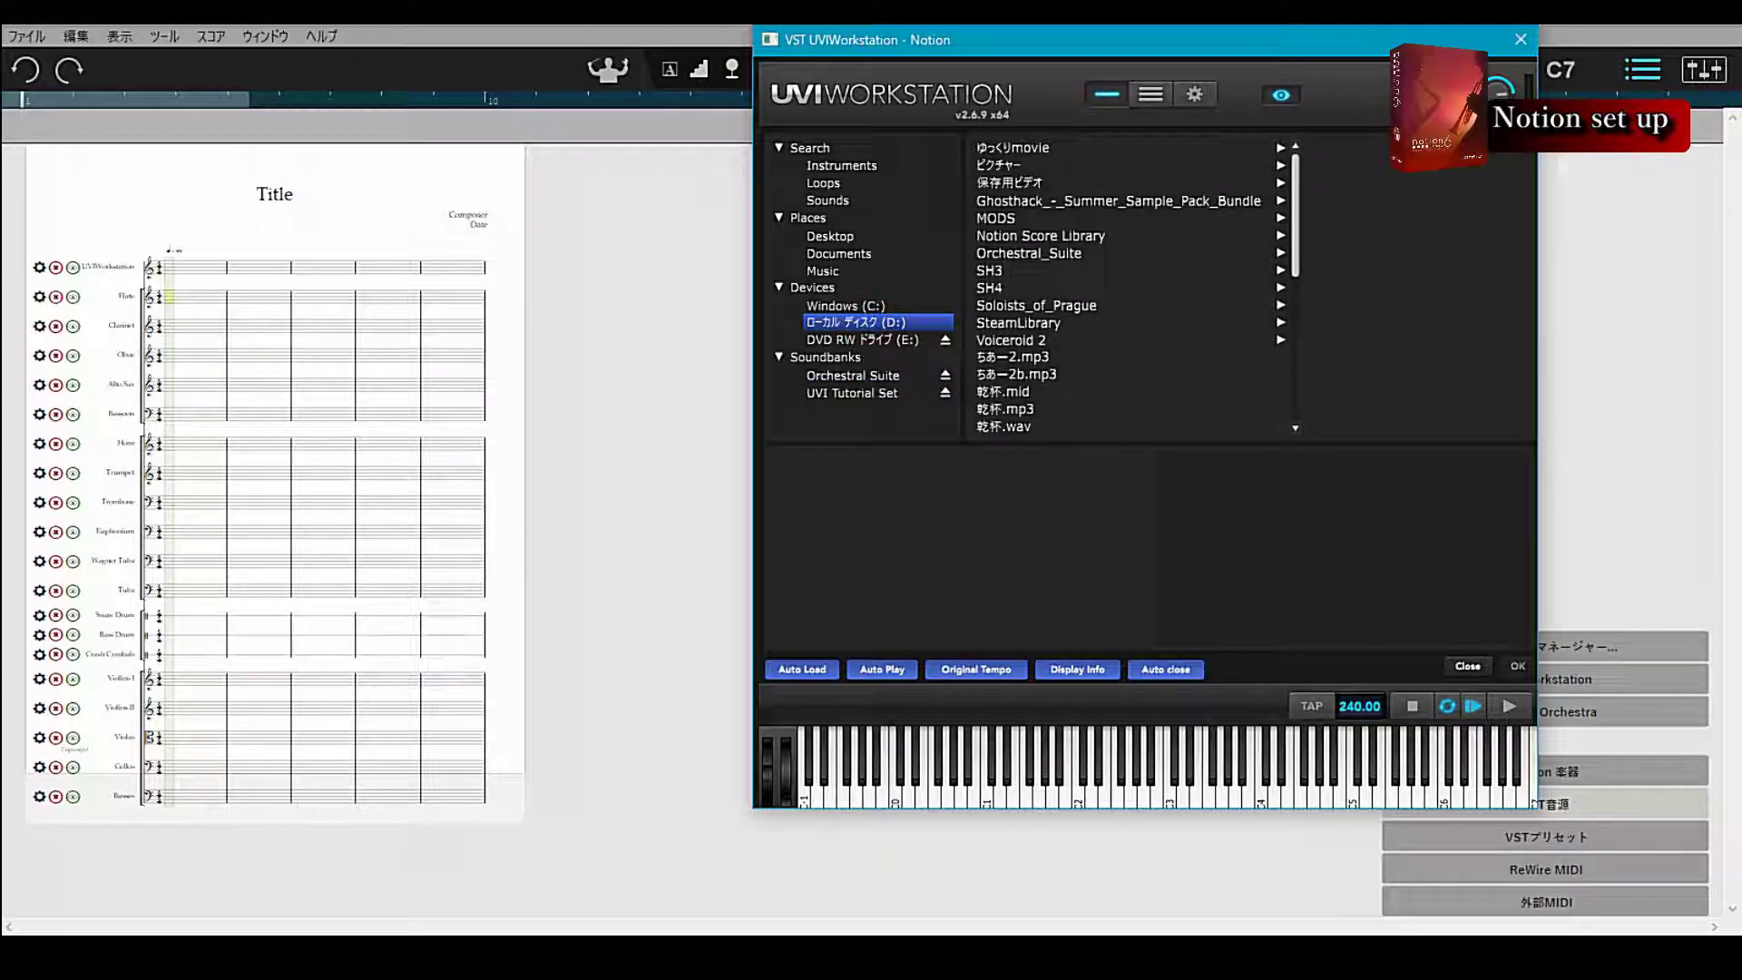
{"action": "left_click", "coordinate": [1063, 305]}
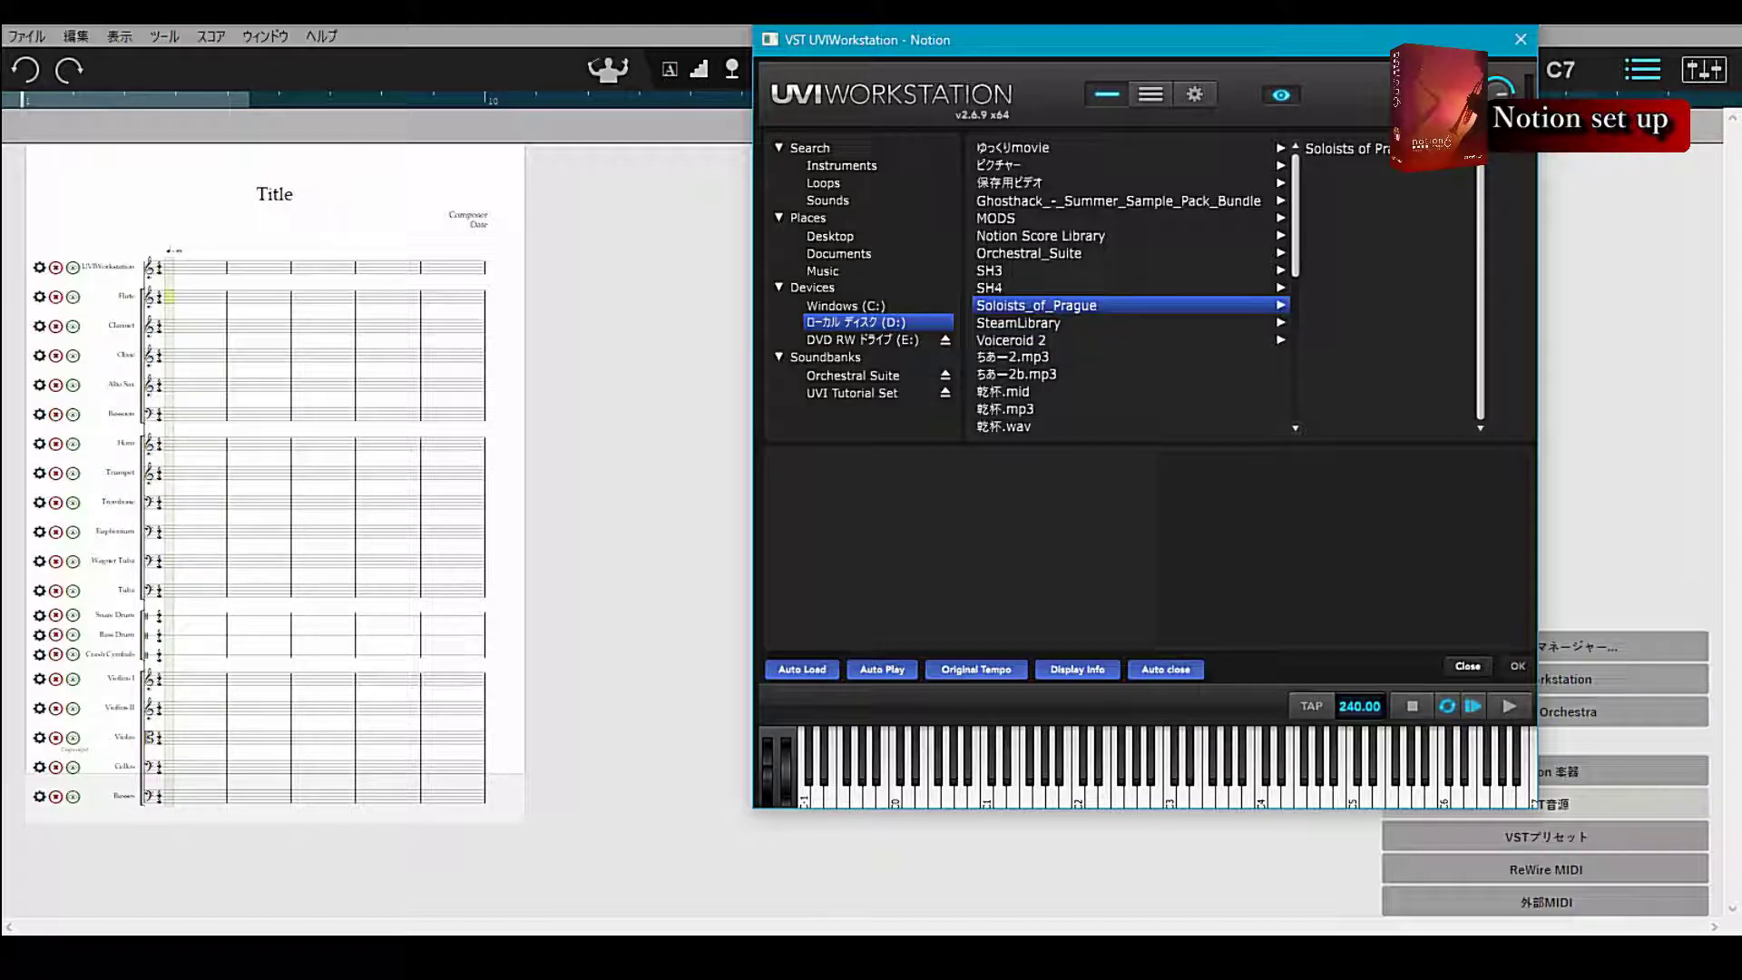
{"action": "double_click", "coordinate": [1347, 148]}
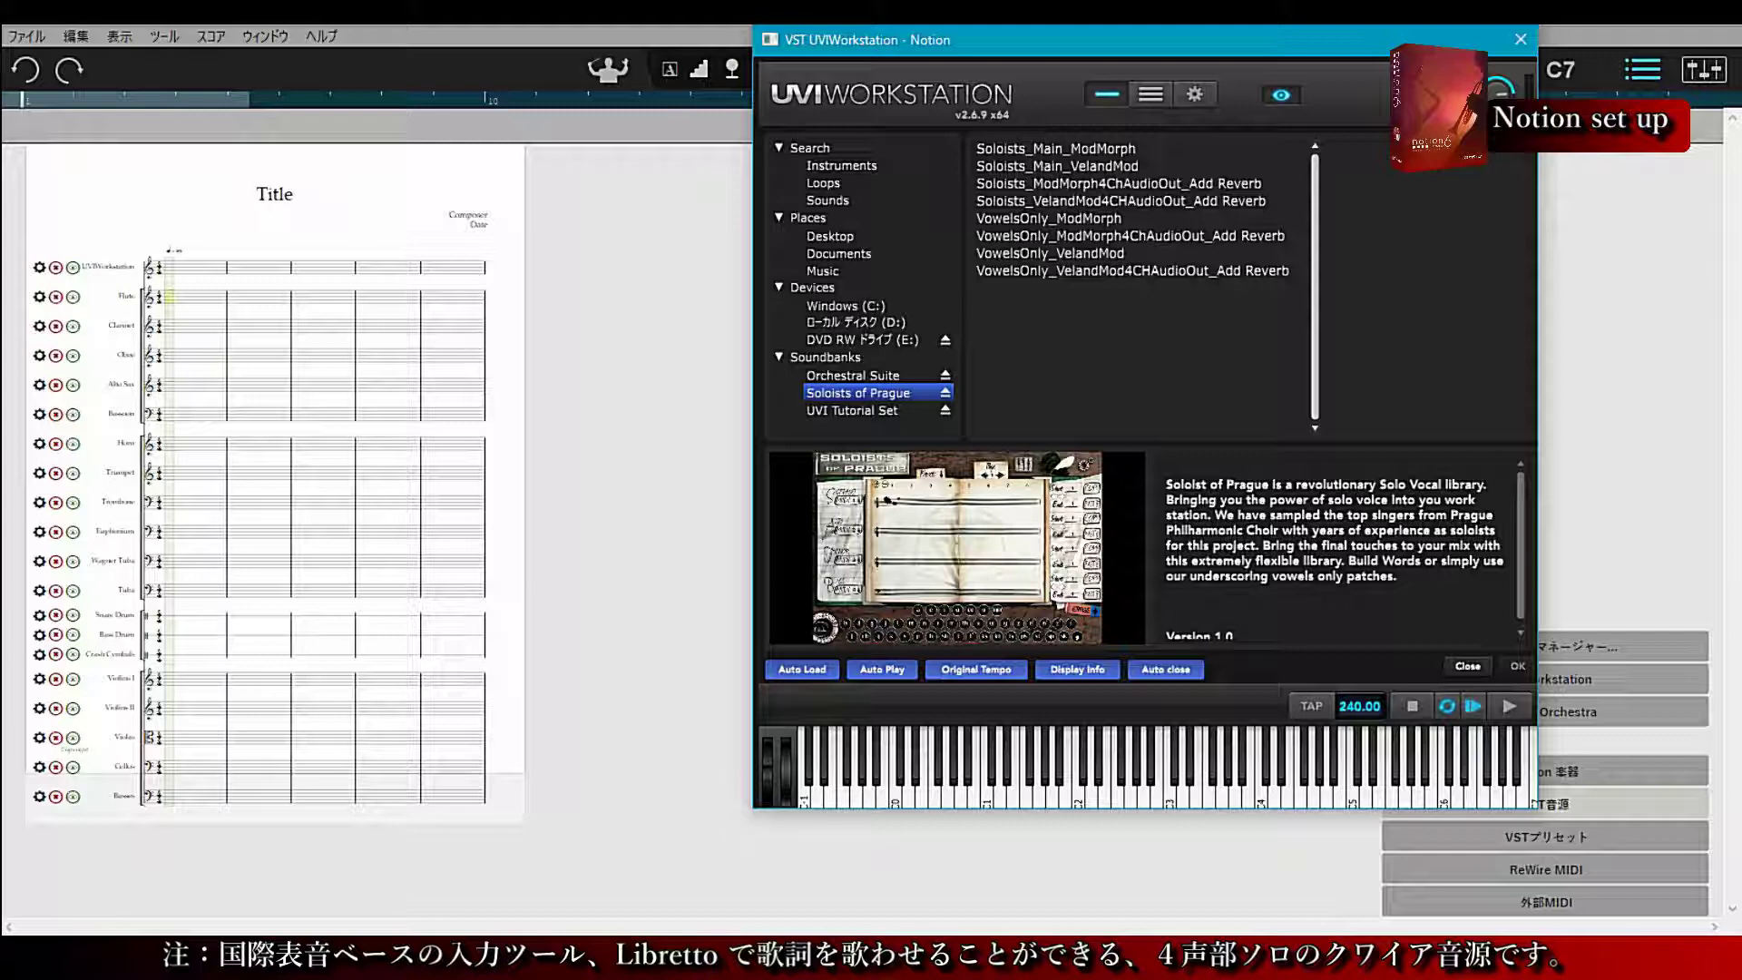
Load the Piccolo from the Woodwinds Solo category of the Orchestral Suite soundbank into Part 1
{"action": "left_click", "coordinate": [852, 375]}
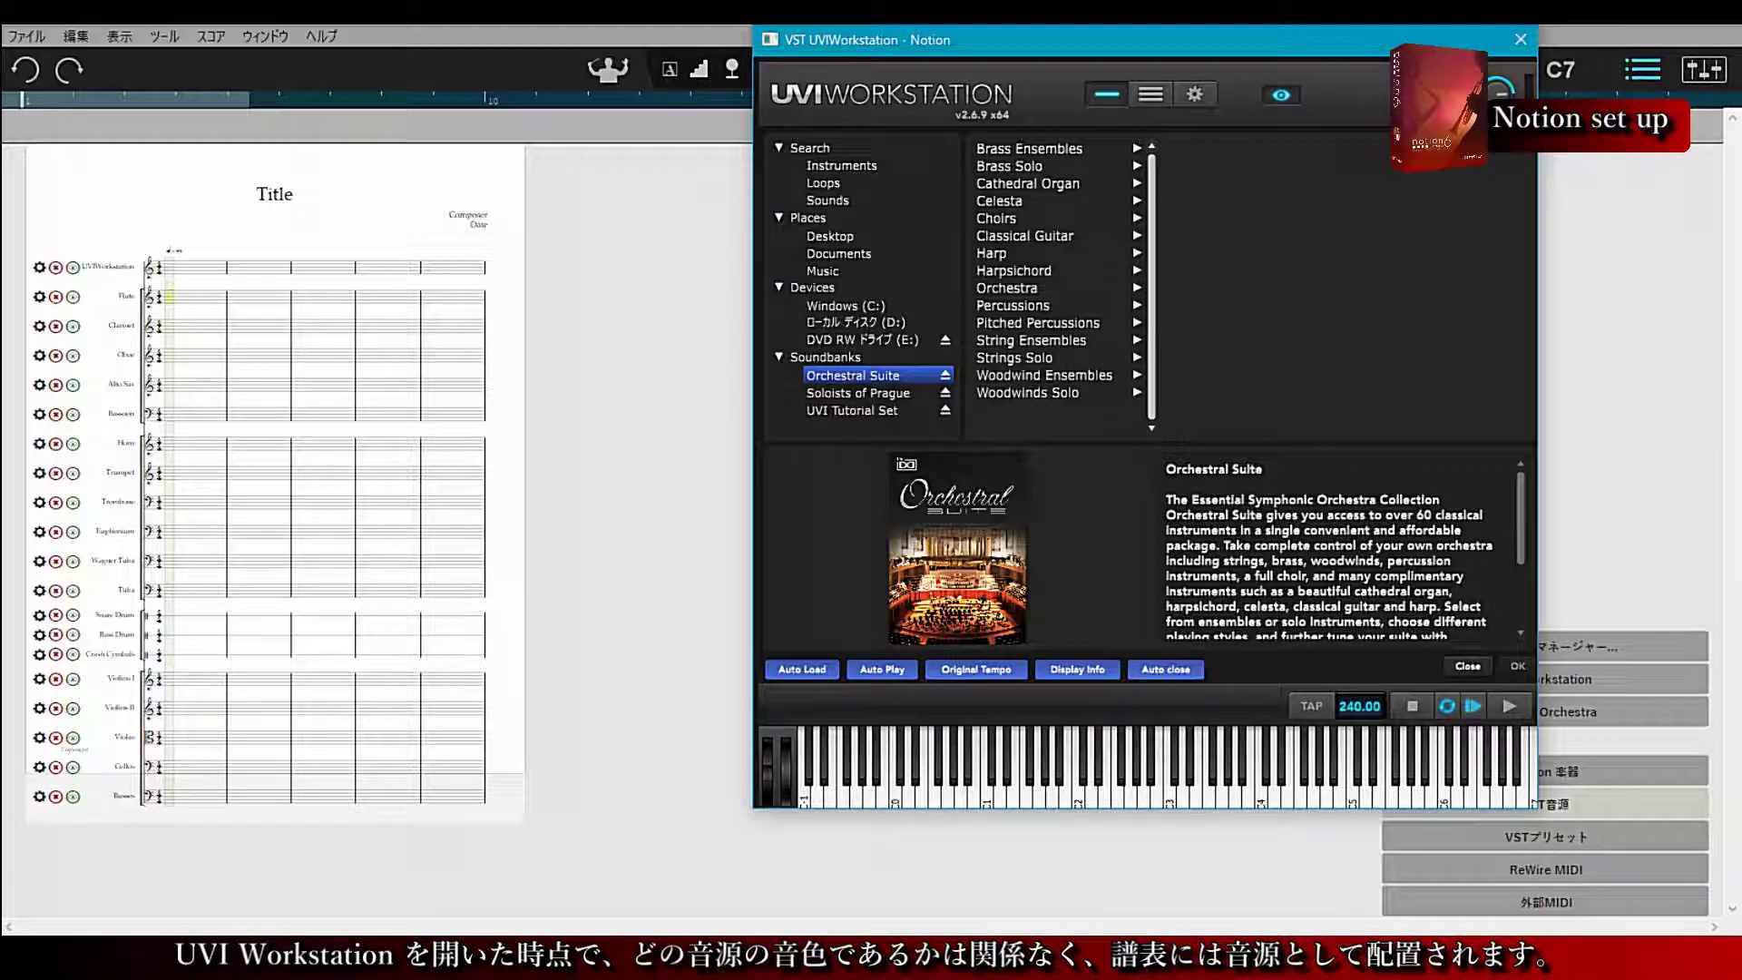
{"action": "left_click", "coordinate": [1035, 393]}
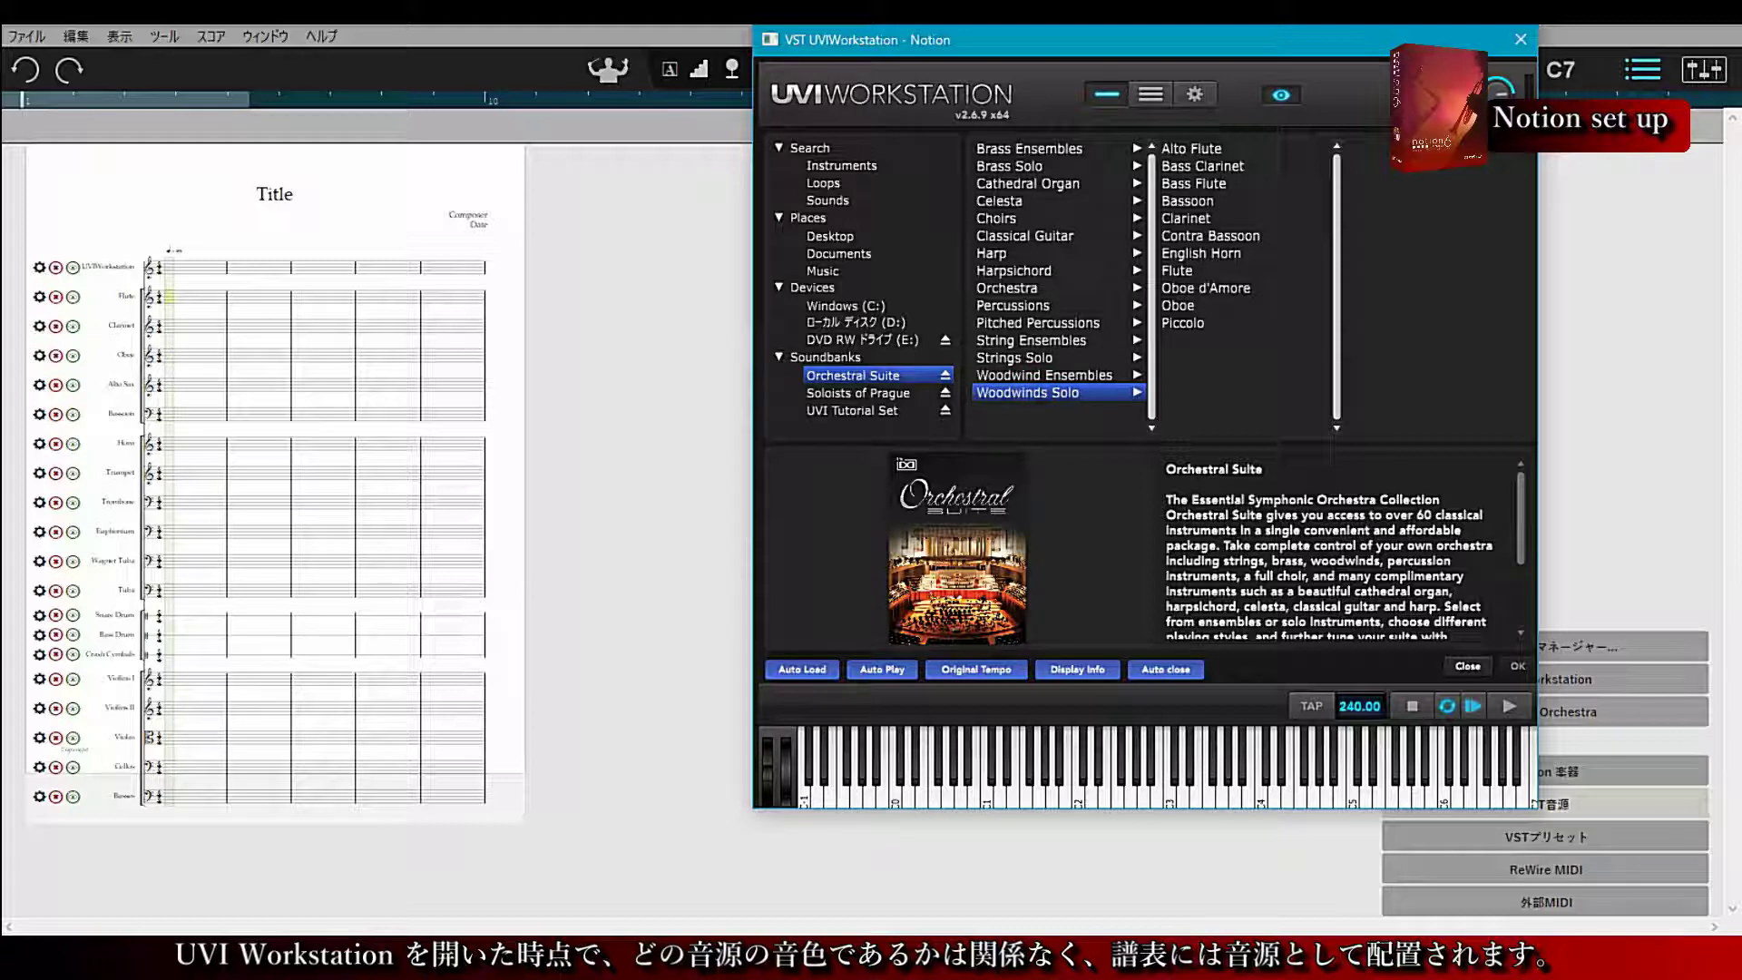
{"action": "left_click", "coordinate": [1182, 323]}
{"action": "left_click", "coordinate": [1519, 666]}
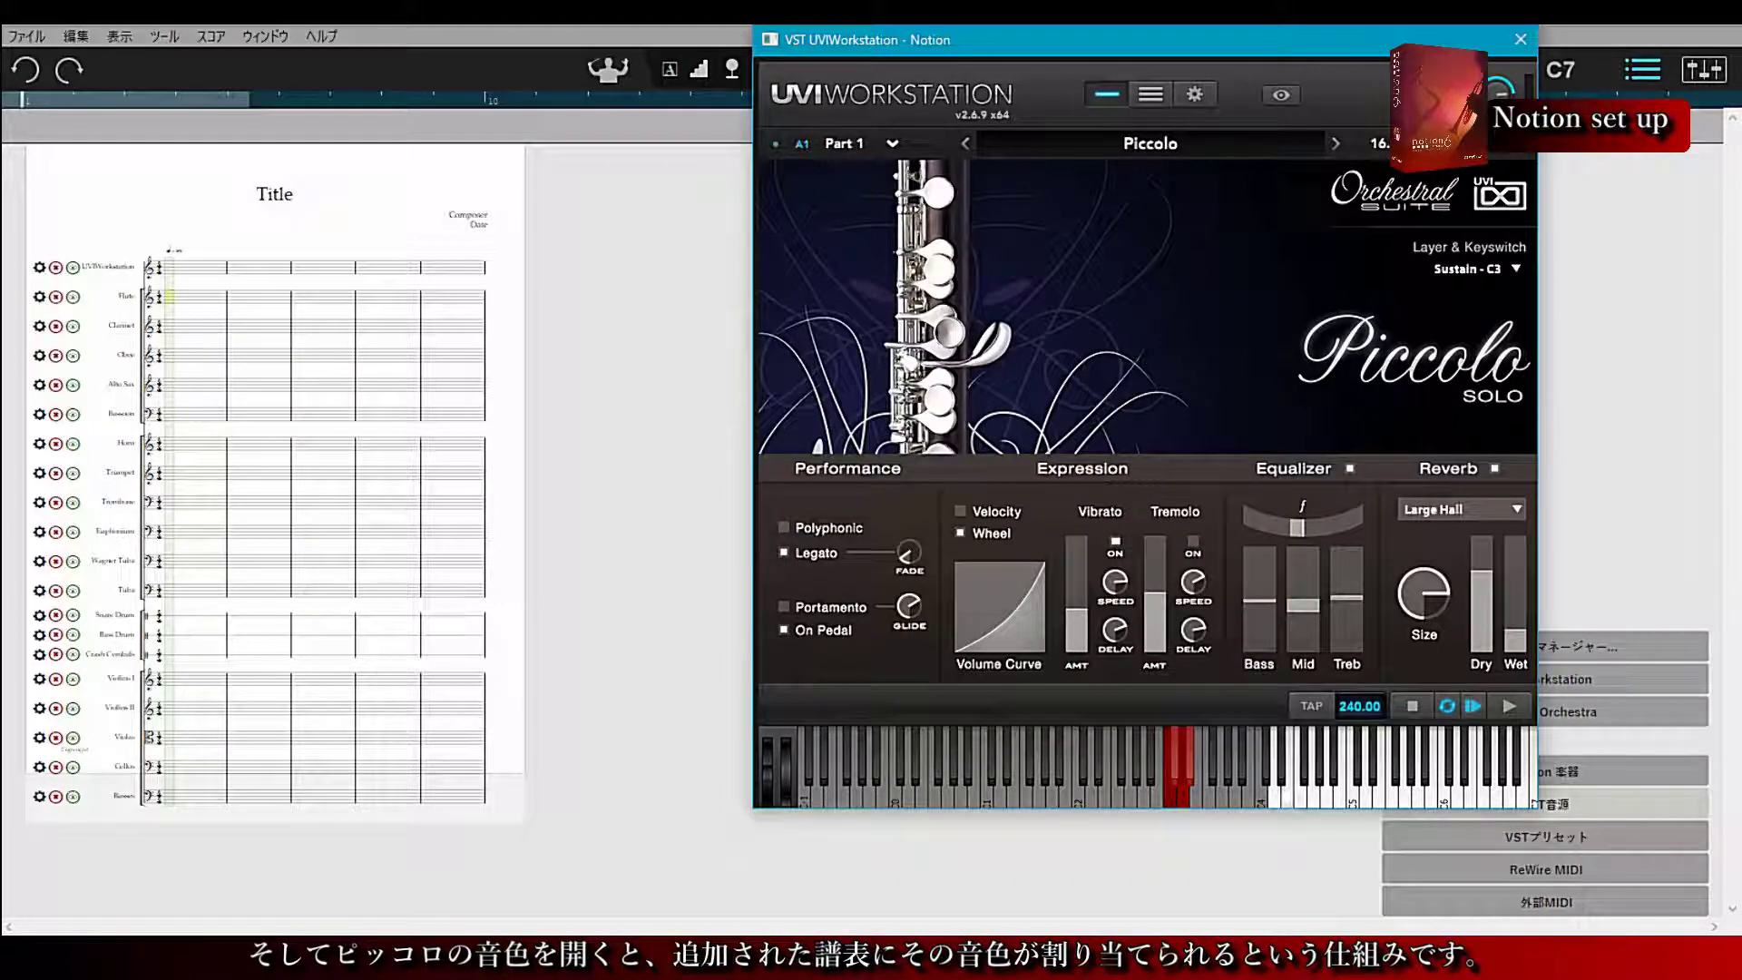
Audition the Piccolo sound with a few notes on the virtual keyboard and close the plug-in window
{"action": "left_click", "coordinate": [1313, 796]}
{"action": "left_click", "coordinate": [1323, 797]}
{"action": "left_click", "coordinate": [1363, 799]}
{"action": "left_click", "coordinate": [1416, 799]}
{"action": "left_click", "coordinate": [1520, 39]}
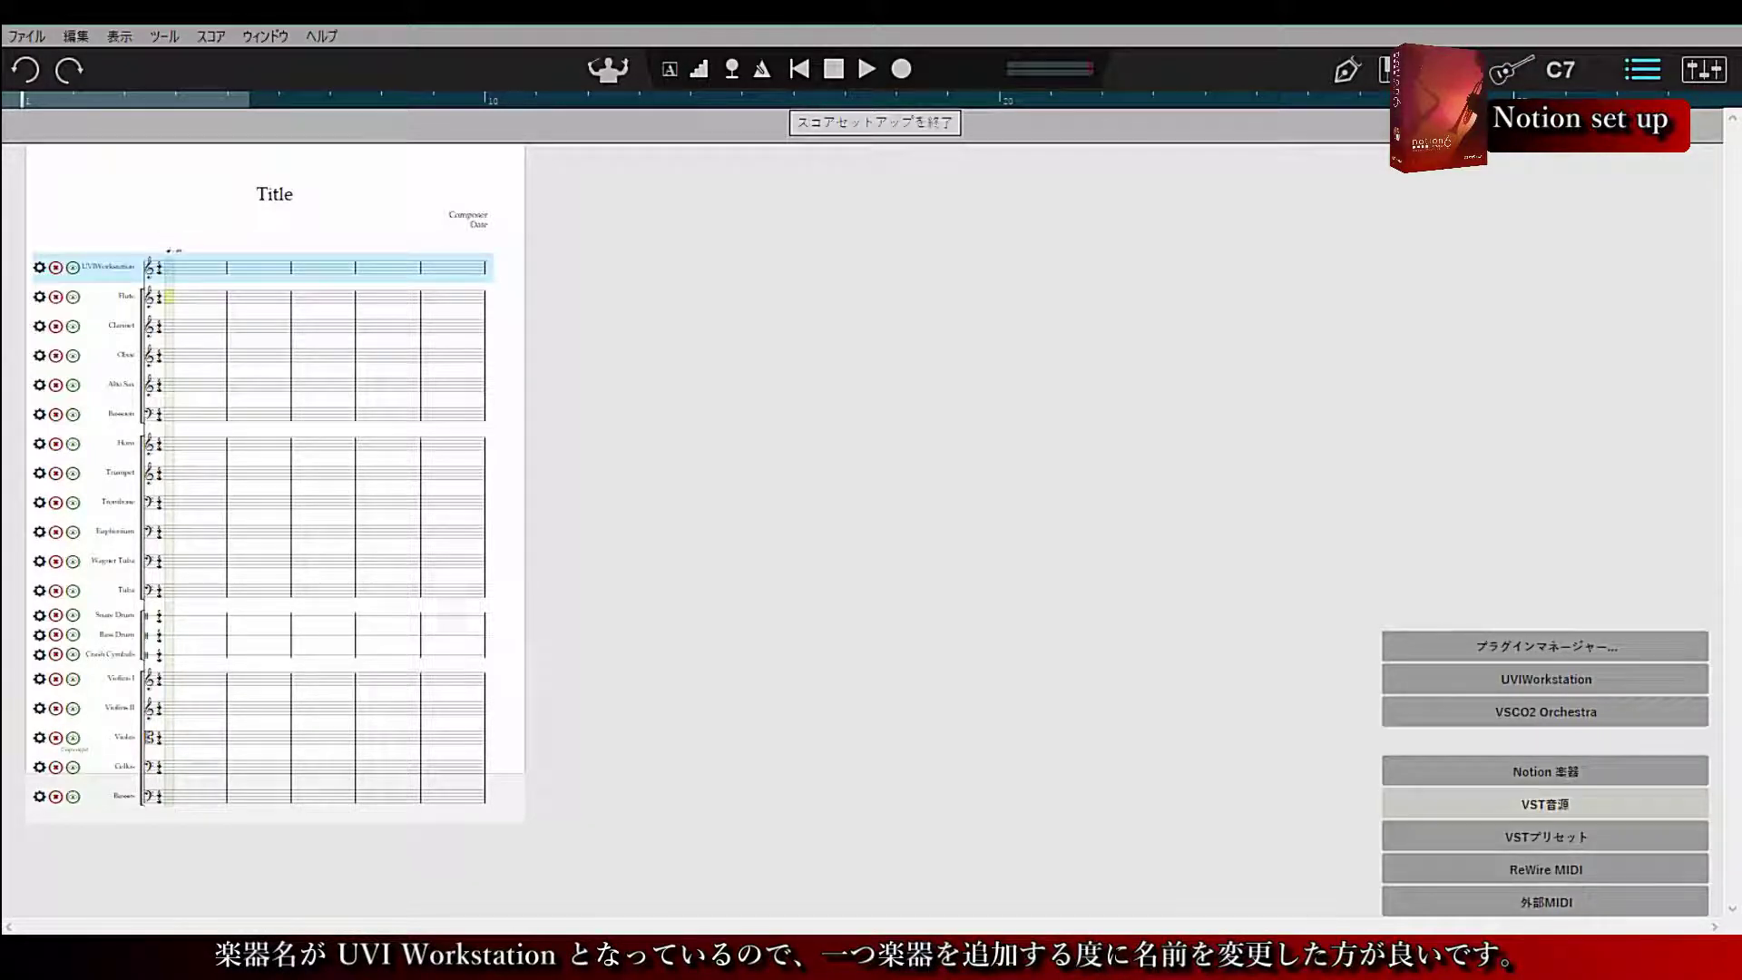
Change the part name of the UVIWorkstation staff to "Piccro" in its staff settings
{"action": "scroll", "coordinate": [100, 272], "scroll_direction": "up", "scroll_amount": 6}
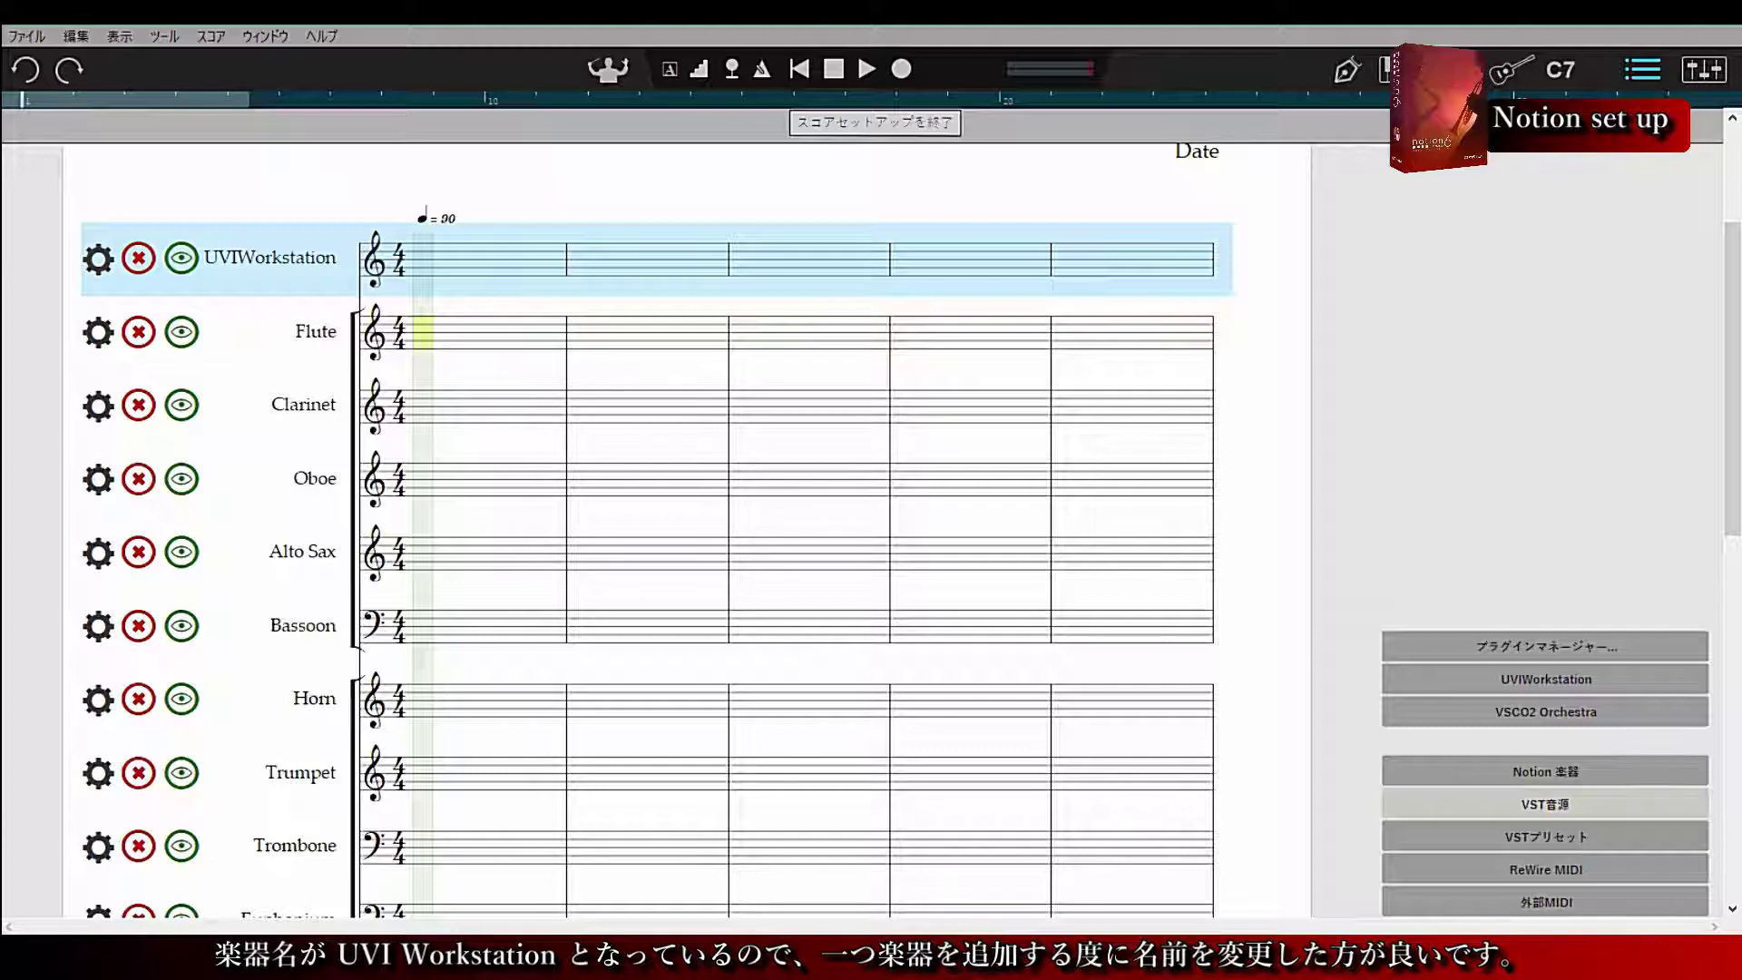
{"action": "left_click", "coordinate": [98, 258]}
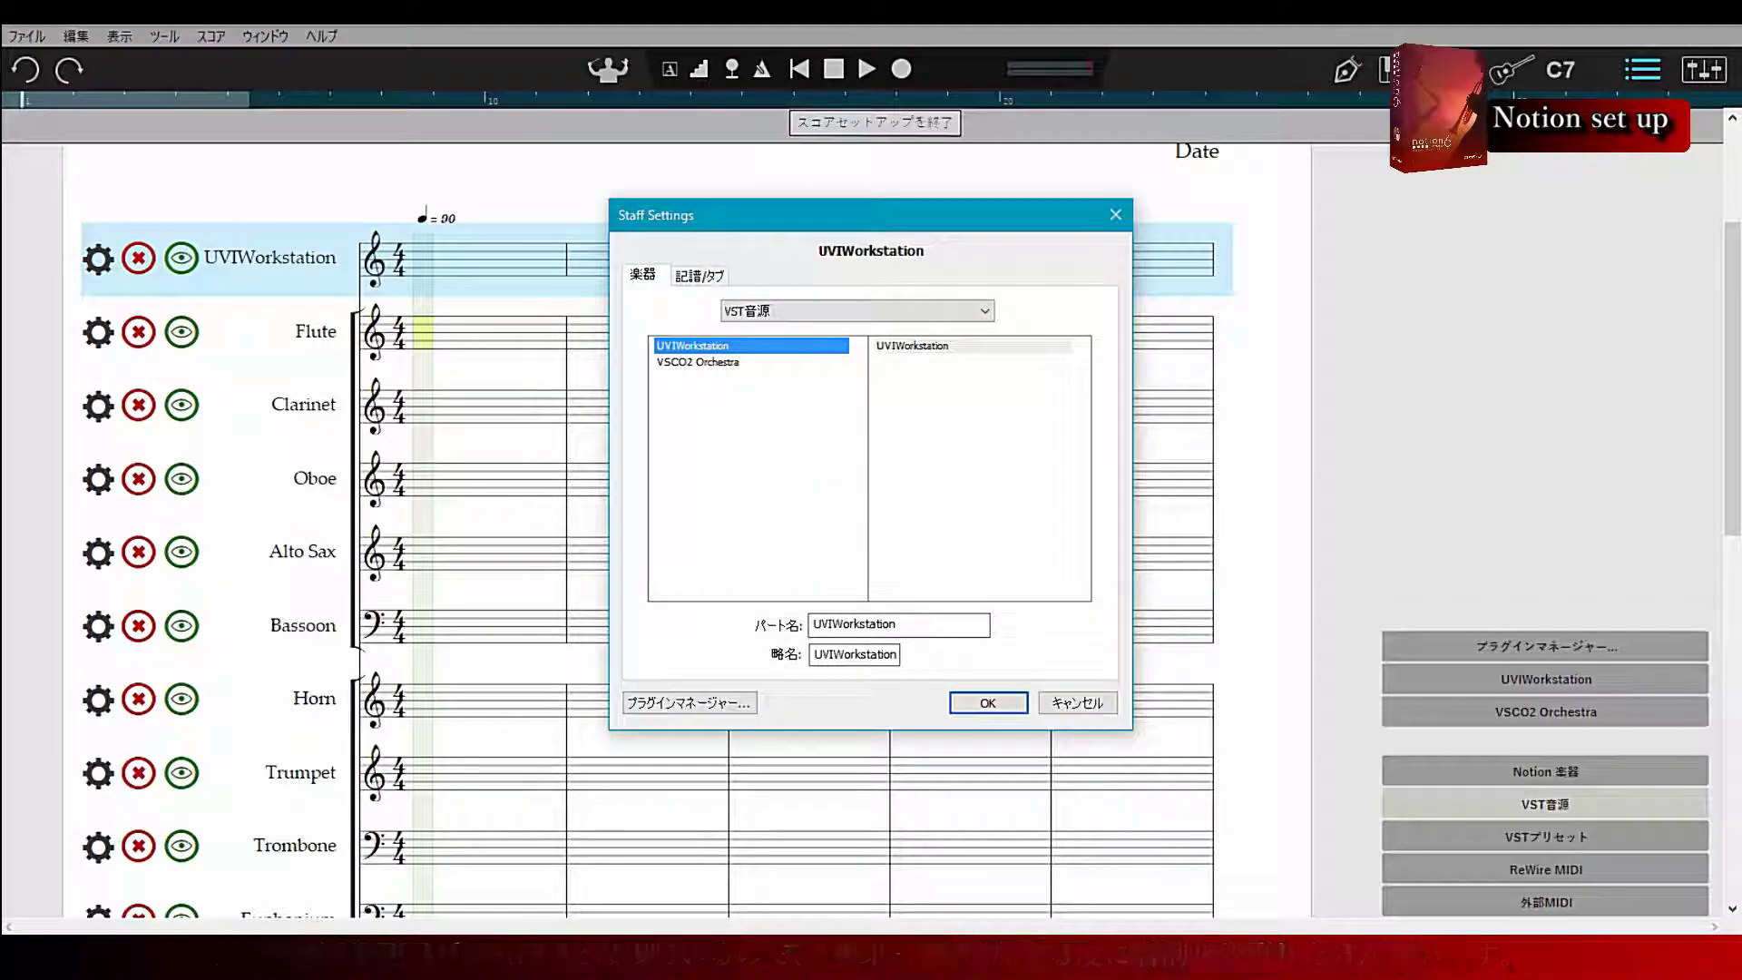
{"action": "left_click", "coordinate": [918, 625]}
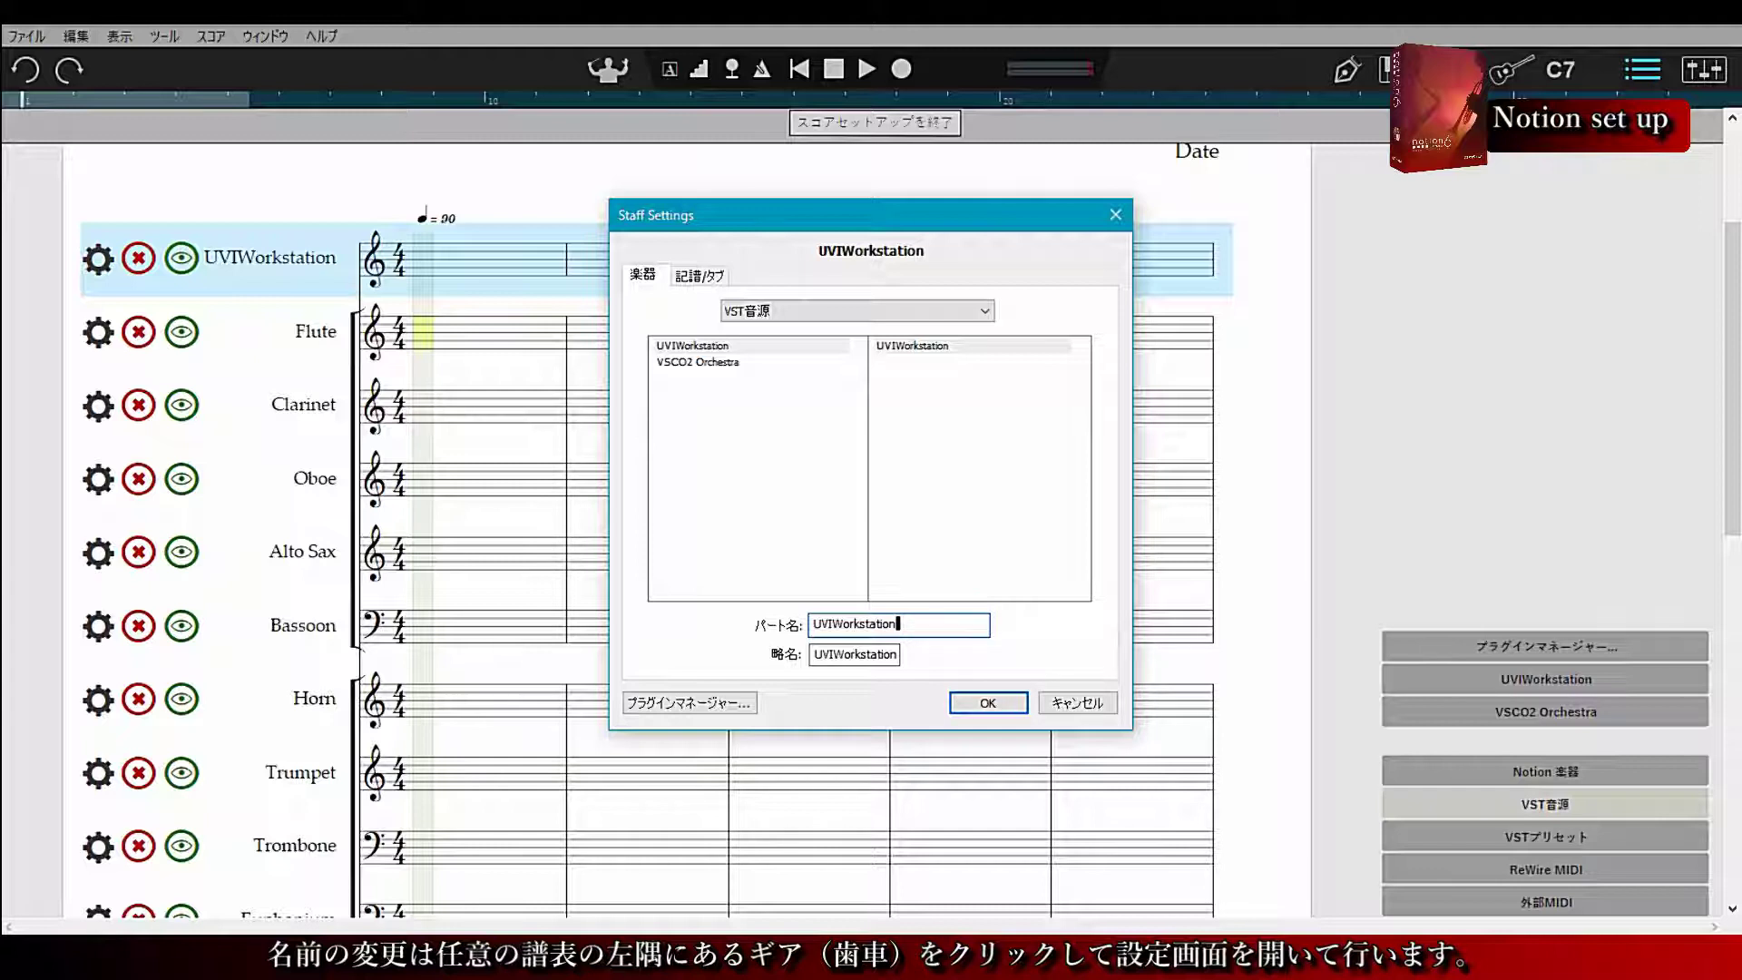
{"action": "key", "text": "BackSpace"}
{"action": "key", "text": "BackSpace"}
{"action": "key", "text": "BackSpace"}
{"action": "key", "text": "BackSpace"}
{"action": "key", "text": "BackSpace"}
{"action": "key", "text": "BackSpace"}
{"action": "key", "text": "BackSpace"}
{"action": "key", "text": "BackSpace"}
{"action": "key", "text": "BackSpace"}
{"action": "key", "text": "BackSpace"}
{"action": "key", "text": "BackSpace"}
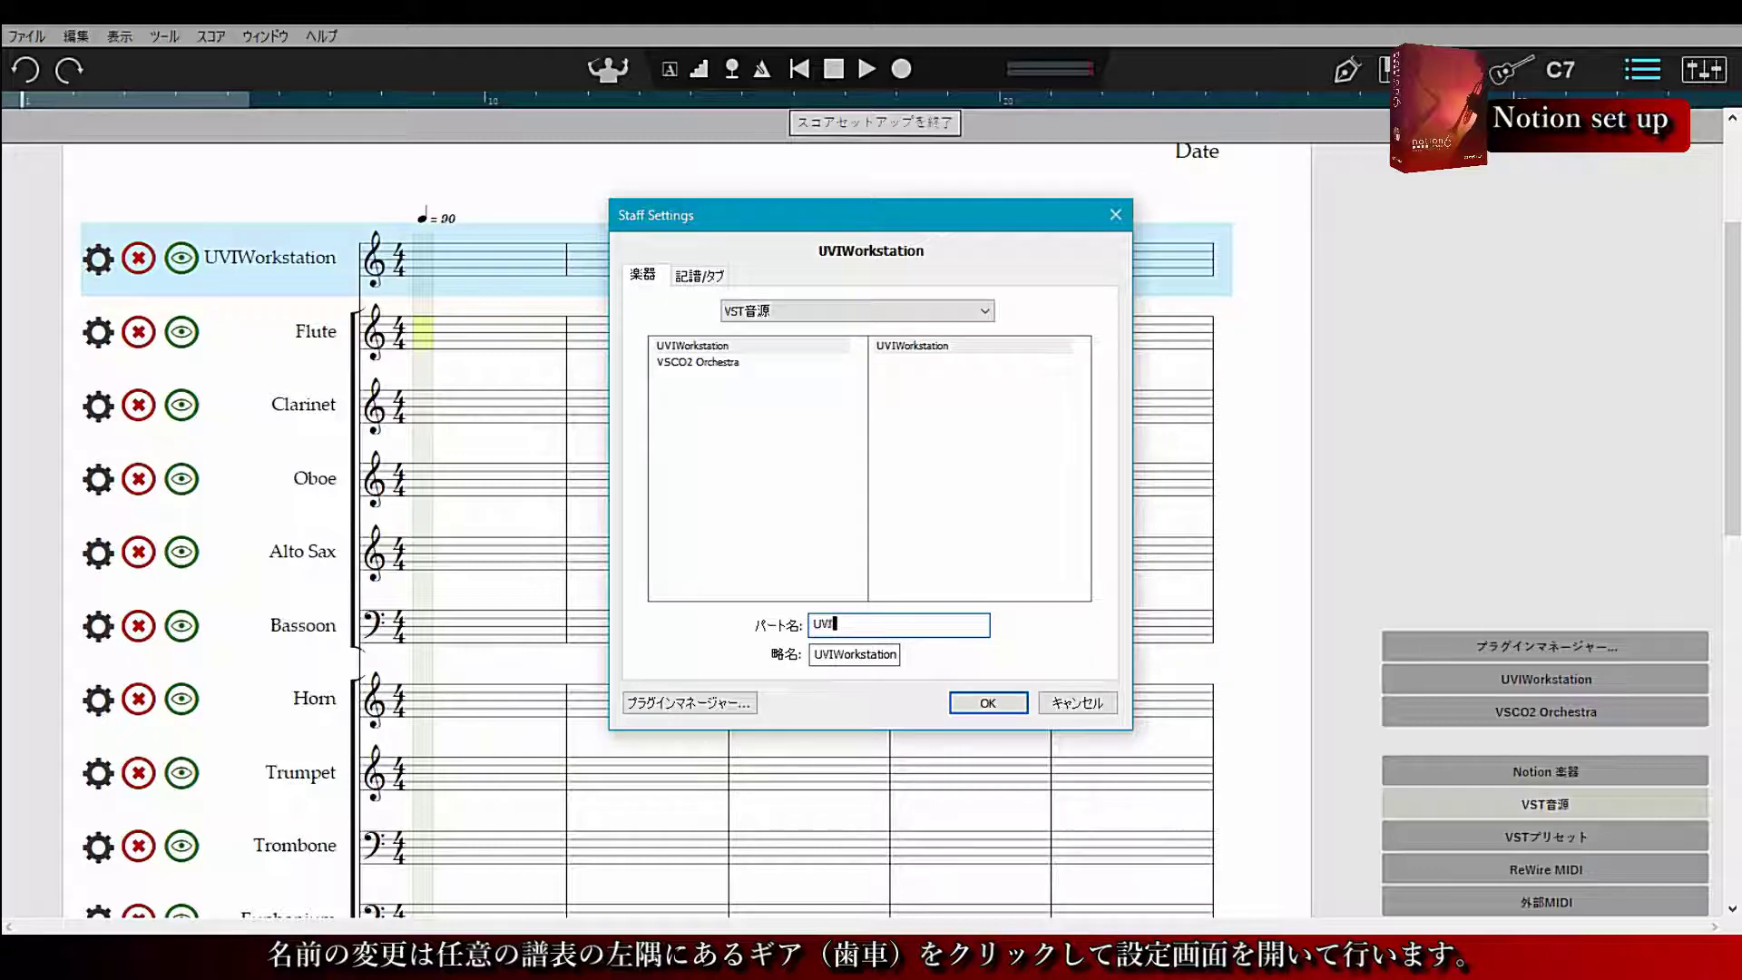
{"action": "key", "text": "BackSpace"}
{"action": "key", "text": "BackSpace"}
{"action": "key", "text": "BackSpace"}
{"action": "type", "text": "Piccro"}
Set the abbreviated name of the same staff to "Picc" and apply the staff settings
{"action": "left_click", "coordinate": [893, 653]}
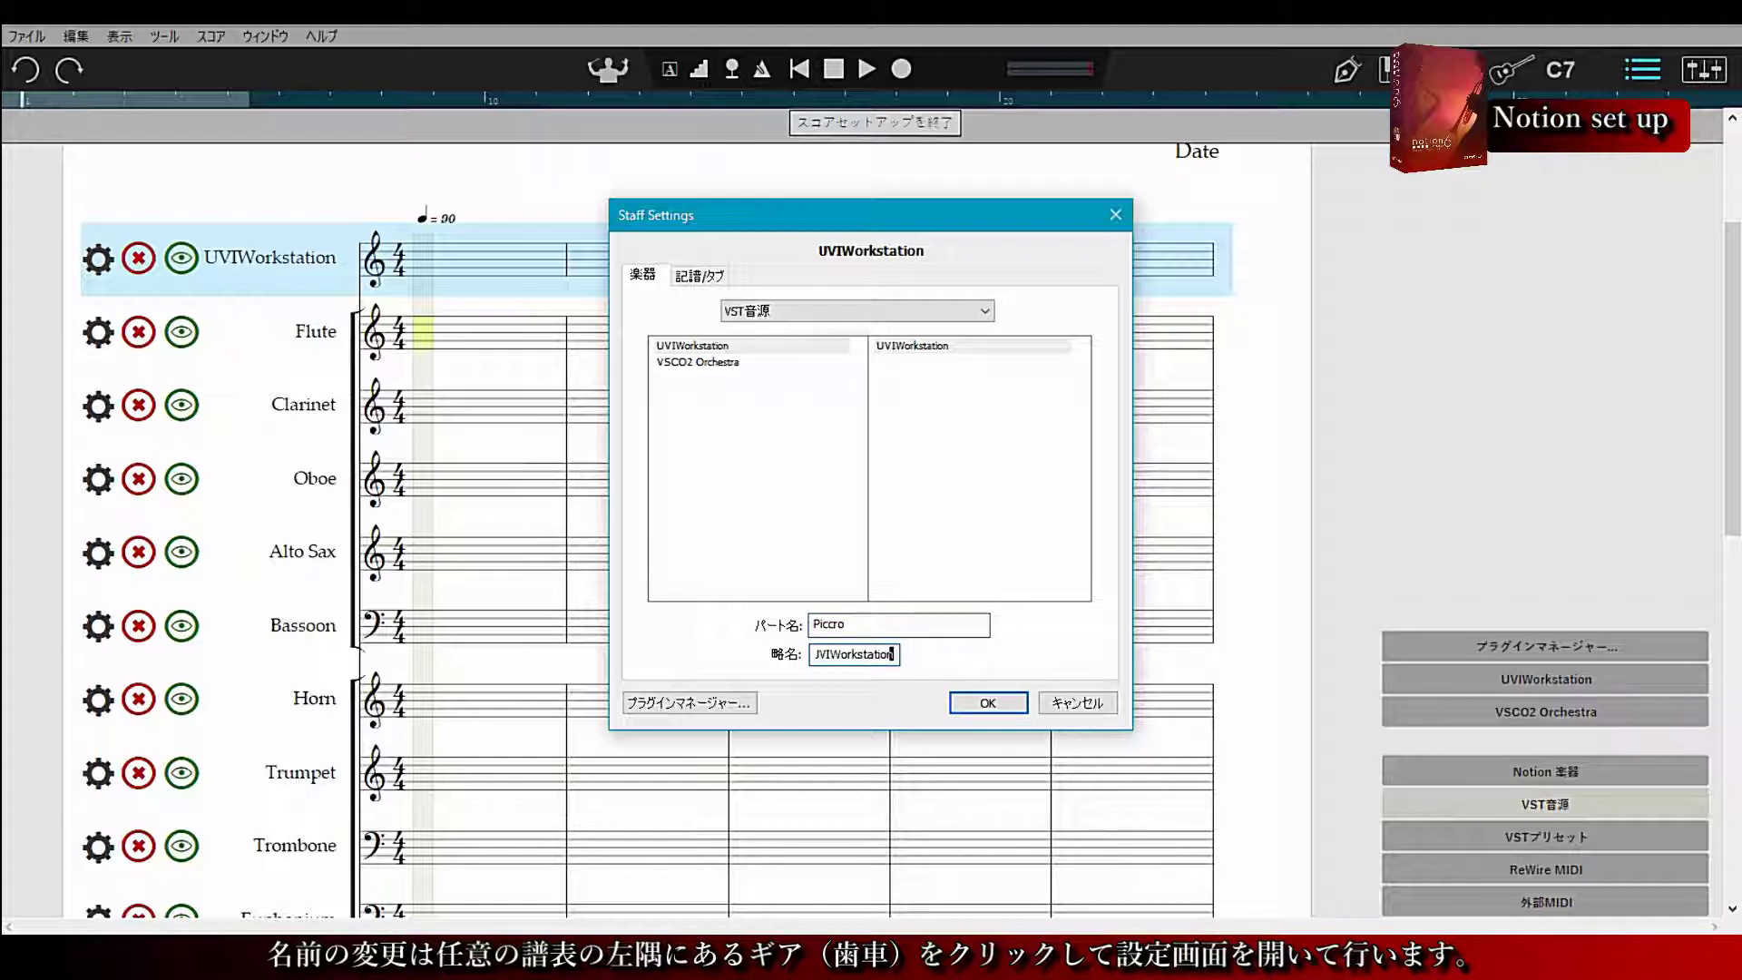
{"action": "key", "text": "BackSpace"}
{"action": "key", "text": "BackSpace"}
{"action": "key", "text": "BackSpace"}
{"action": "key", "text": "BackSpace"}
{"action": "key", "text": "BackSpace"}
{"action": "key", "text": "BackSpace"}
{"action": "key", "text": "BackSpace"}
{"action": "key", "text": "BackSpace"}
{"action": "key", "text": "BackSpace"}
{"action": "key", "text": "BackSpace"}
{"action": "key", "text": "BackSpace"}
{"action": "key", "text": "BackSpace"}
{"action": "key", "text": "BackSpace"}
{"action": "key", "text": "BackSpace"}
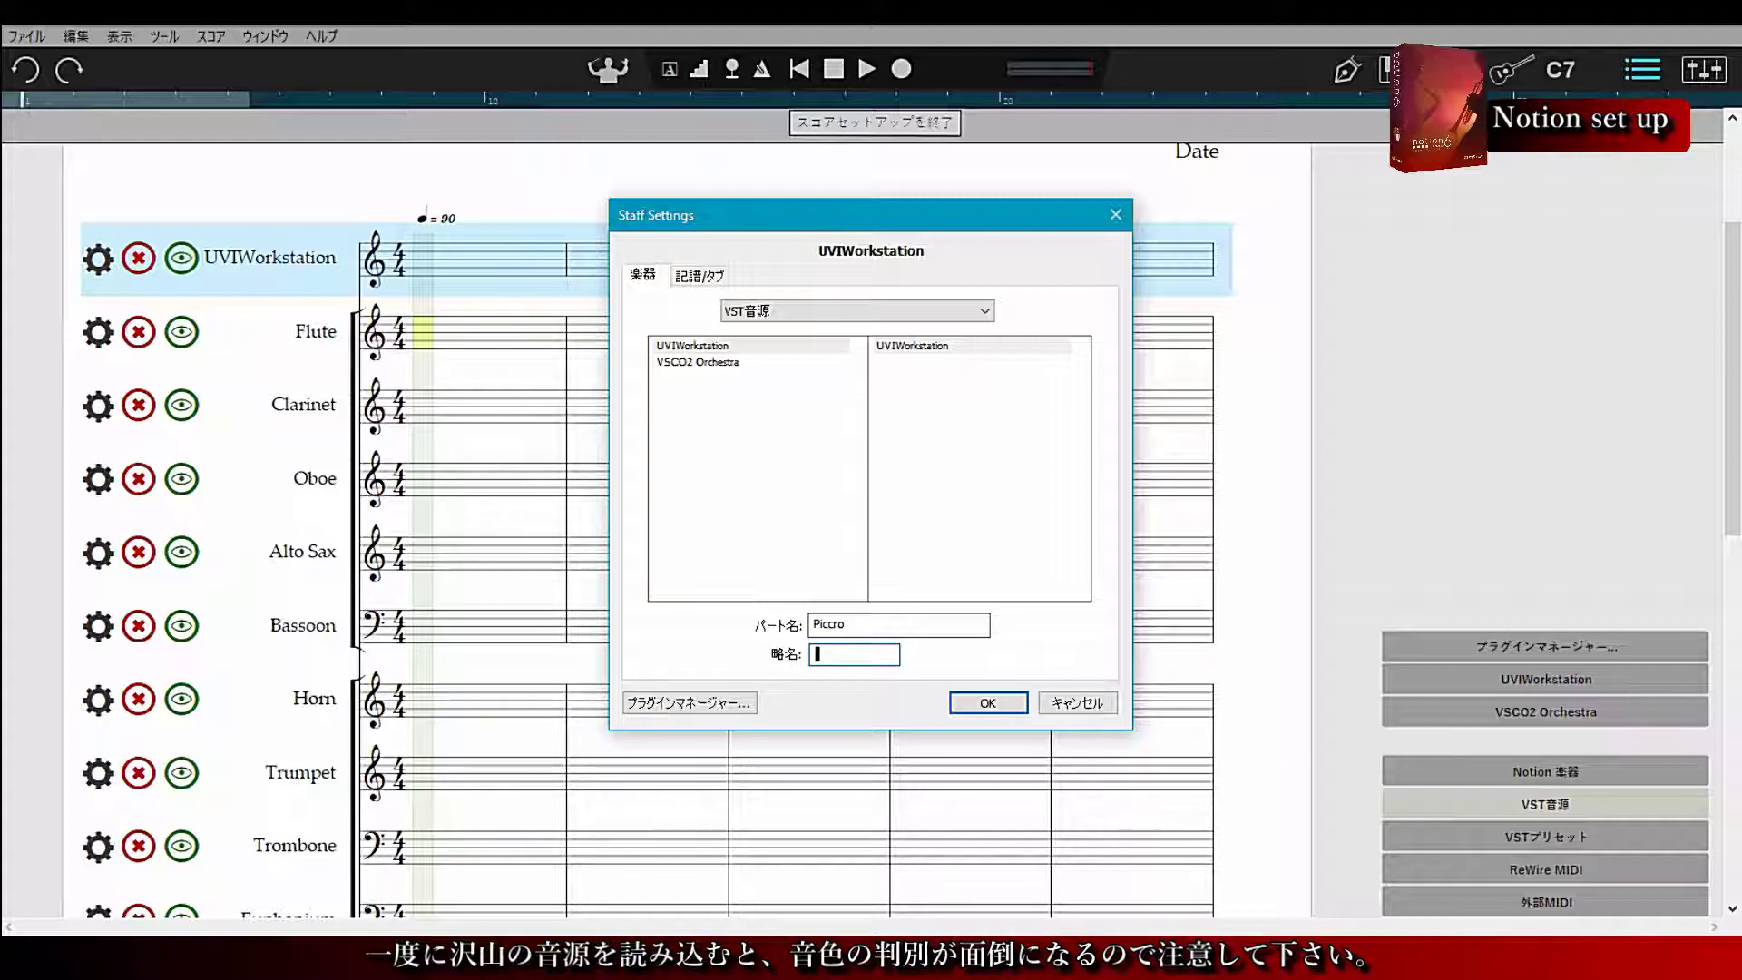
{"action": "type", "text": "Picc"}
{"action": "left_click", "coordinate": [988, 702]}
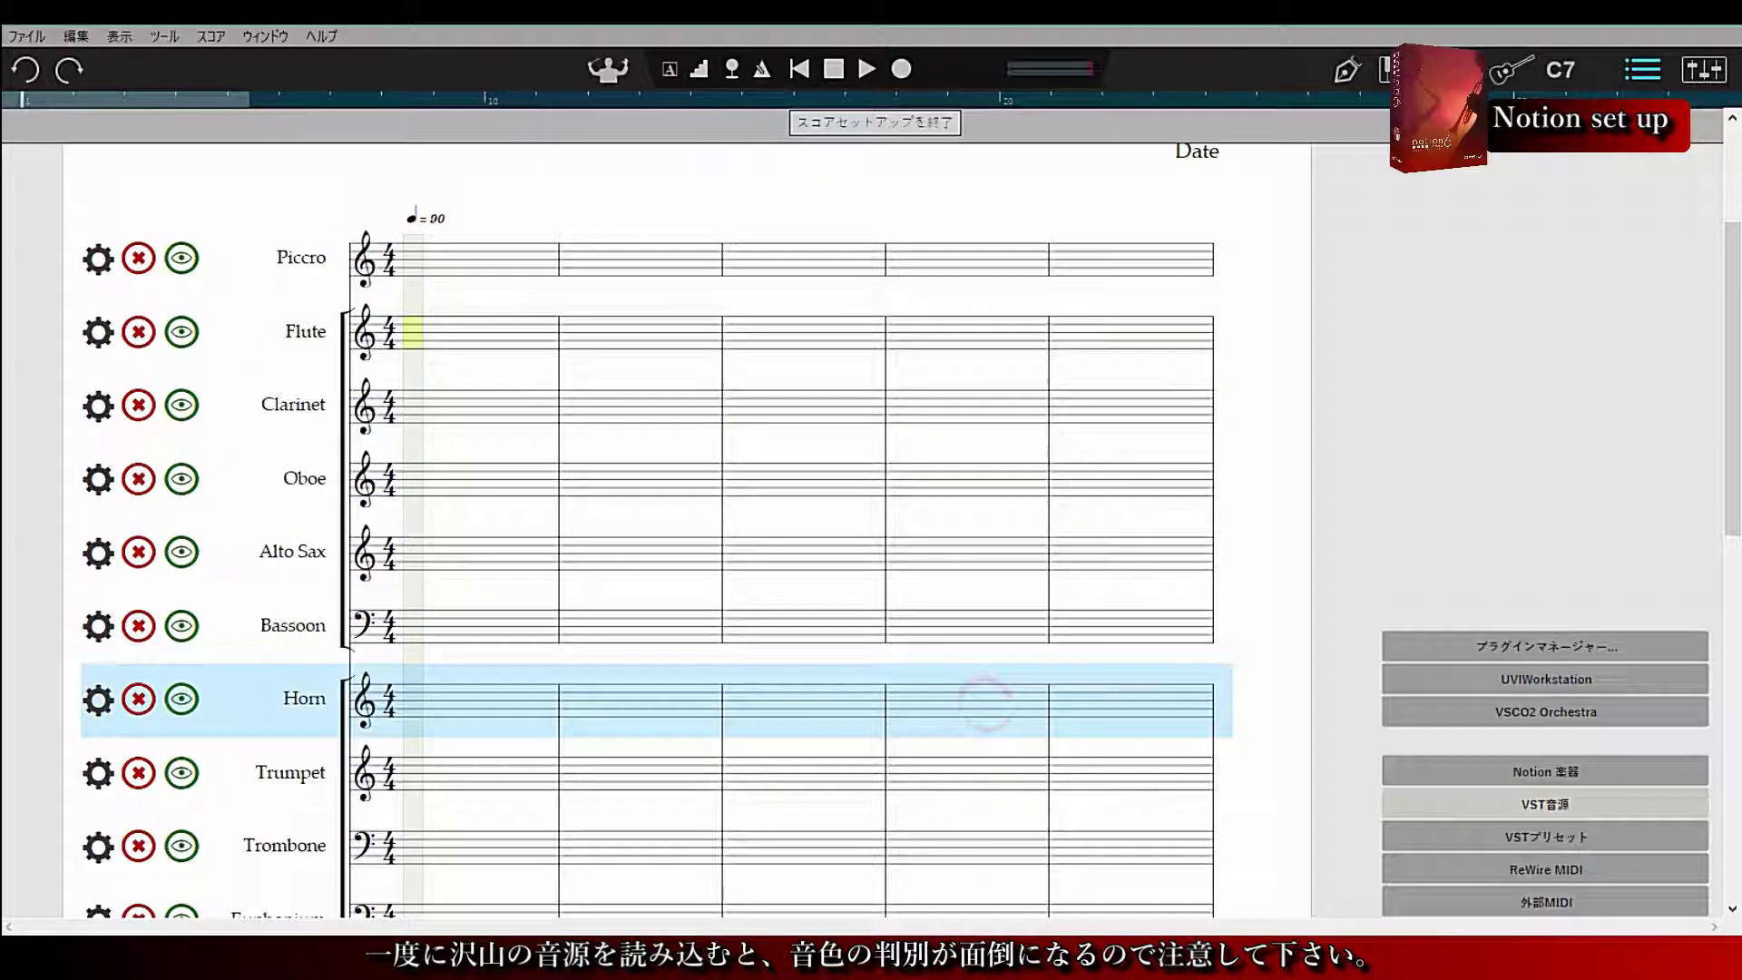
{"action": "left_click", "coordinate": [301, 258]}
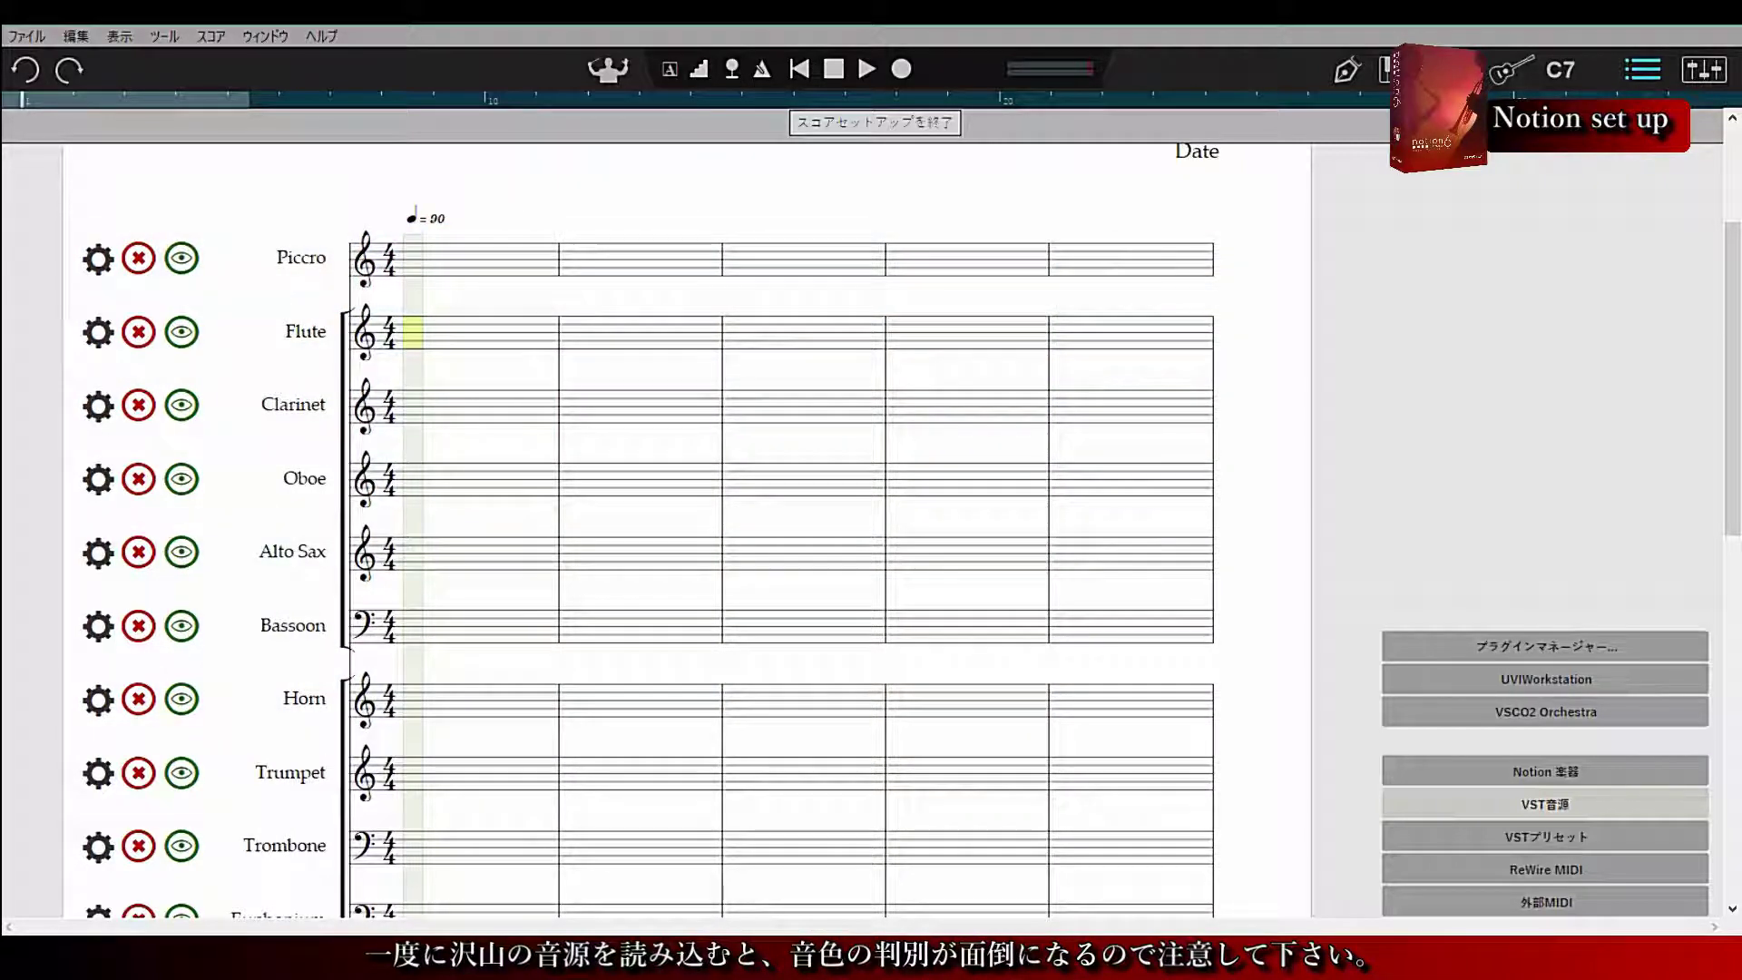
Change the abbreviated name of the Violins I staff to a plural form with "s" and apply it
{"action": "scroll", "coordinate": [780, 526], "scroll_direction": "down", "scroll_amount": 2}
{"action": "scroll", "coordinate": [681, 526], "scroll_direction": "down", "scroll_amount": 8}
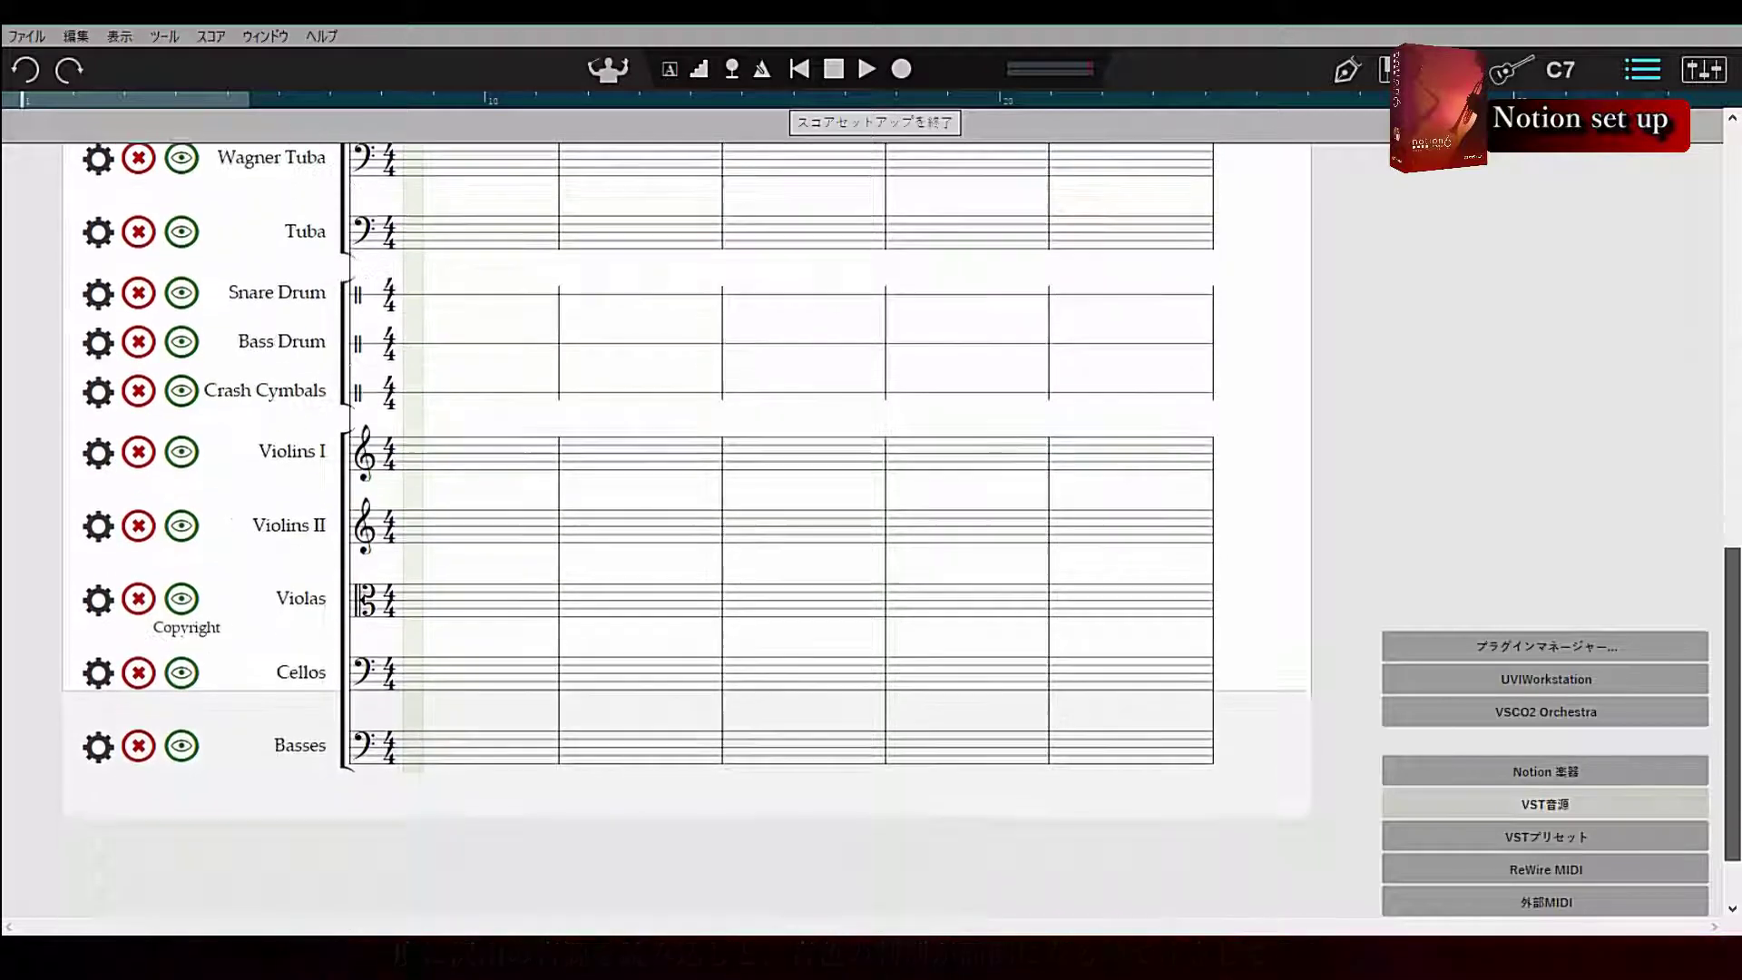
{"action": "scroll", "coordinate": [681, 526], "scroll_direction": "up", "scroll_amount": 1}
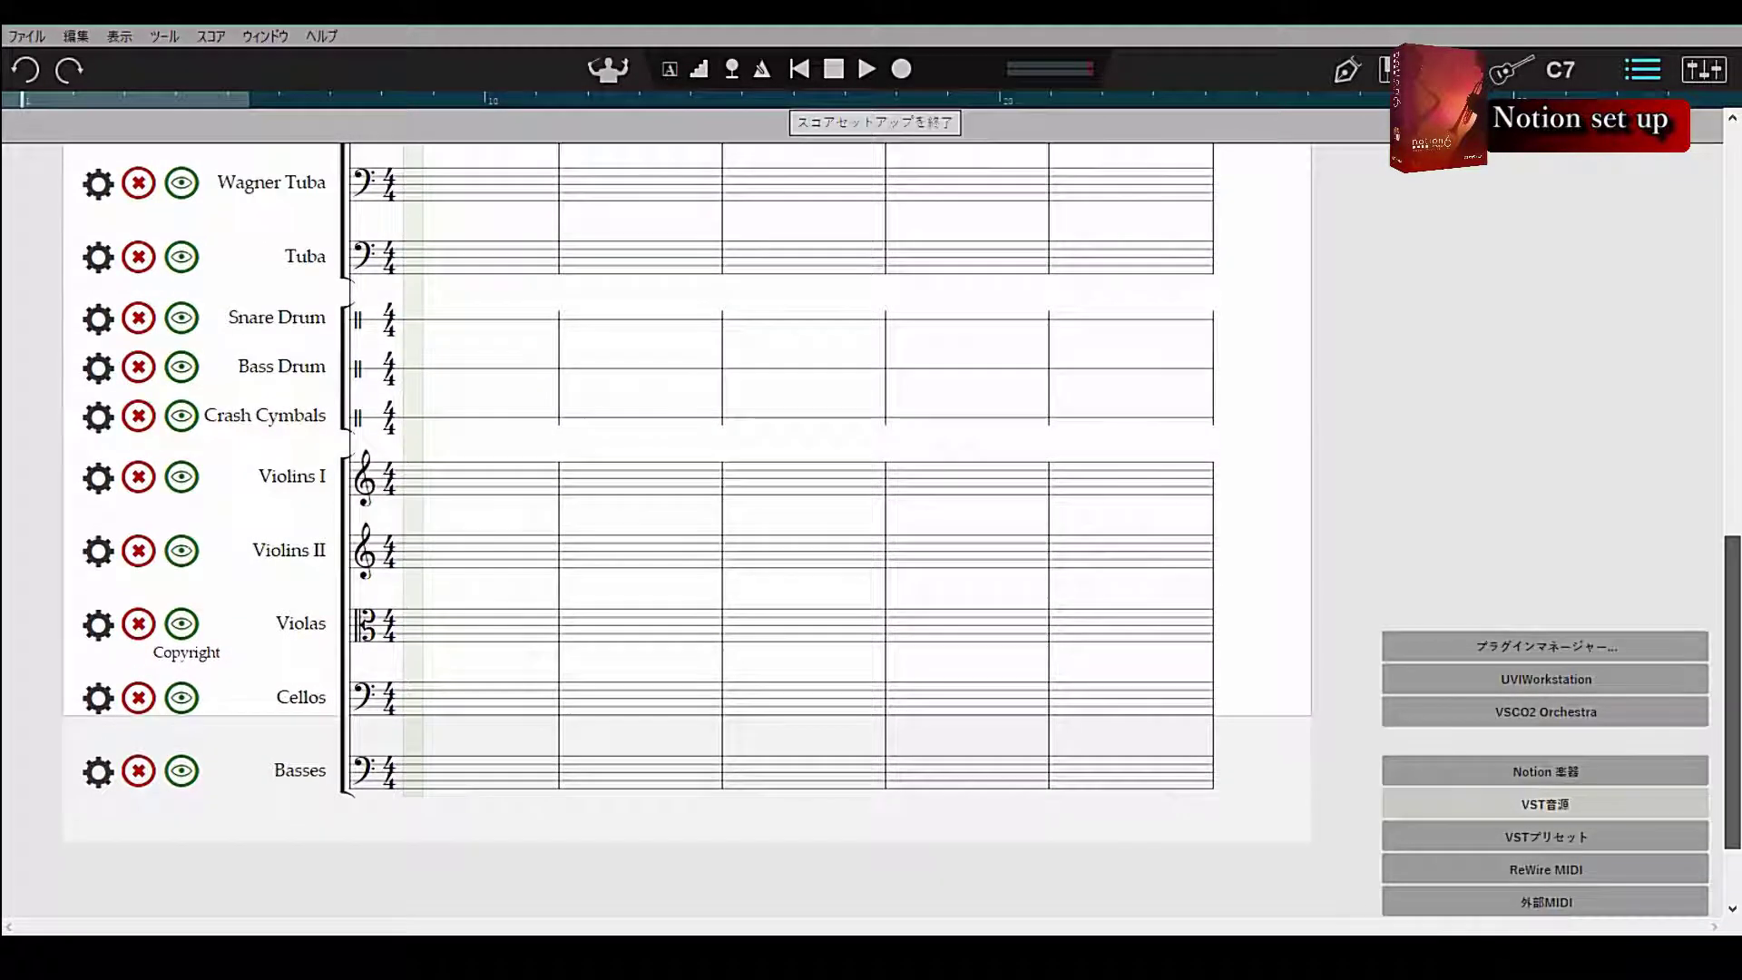
{"action": "left_click", "coordinate": [769, 509]}
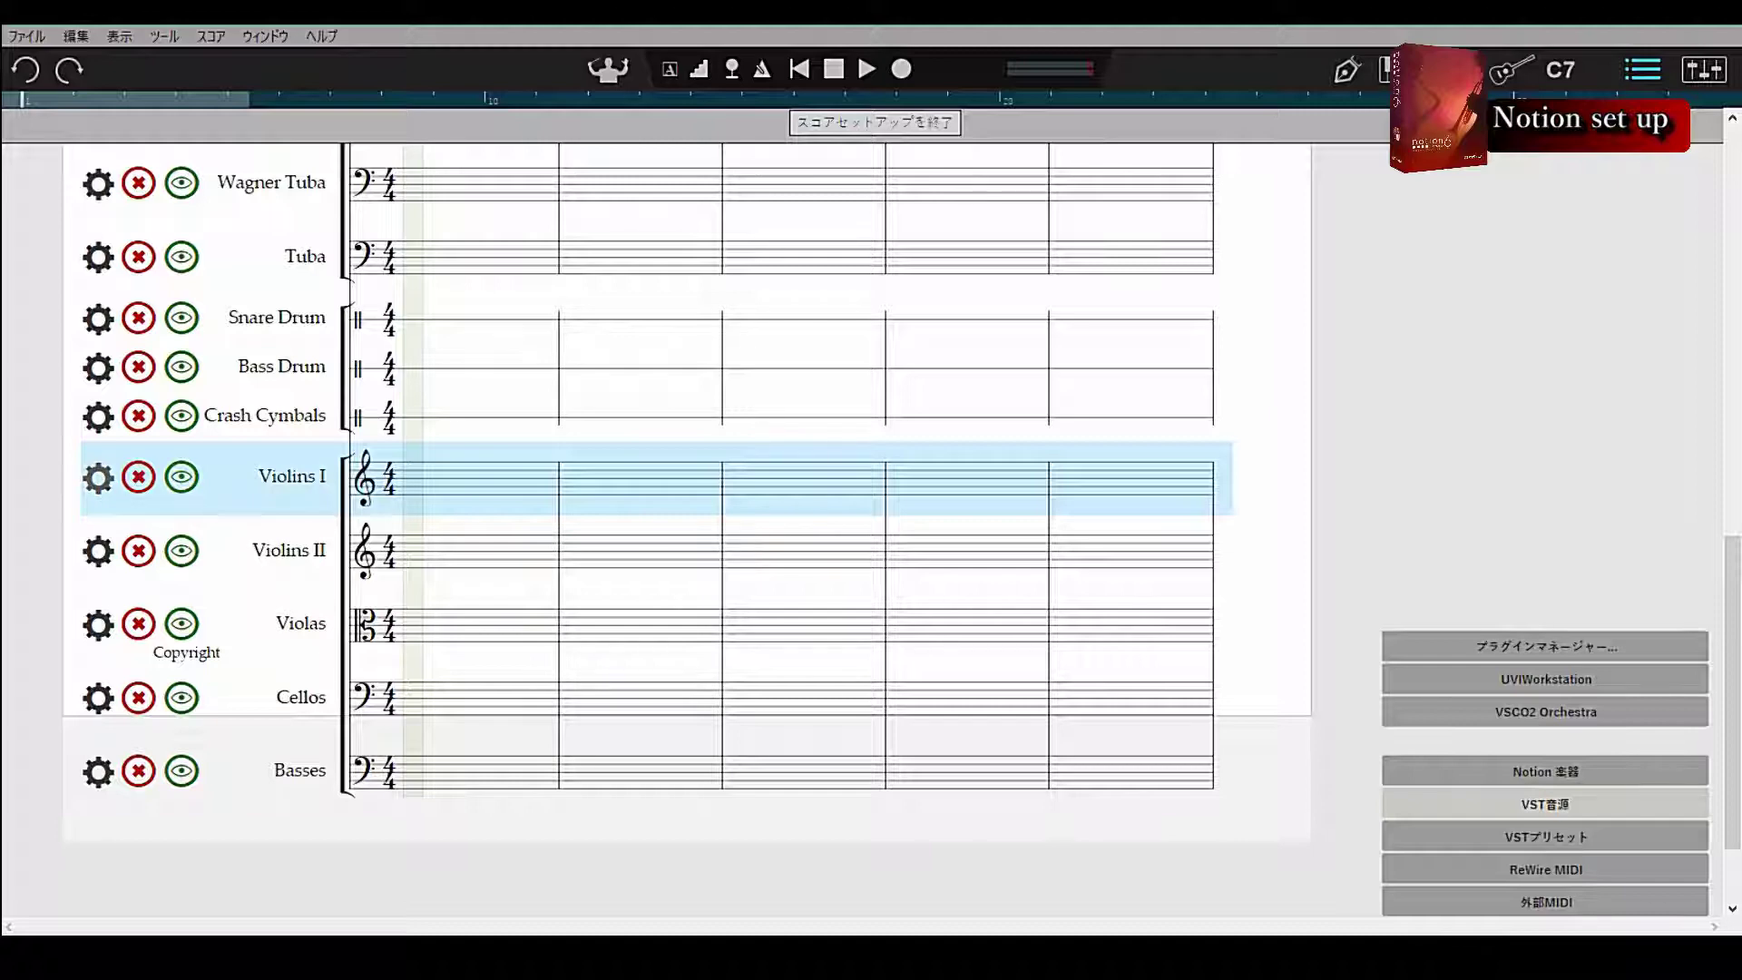
{"action": "left_click", "coordinate": [98, 477]}
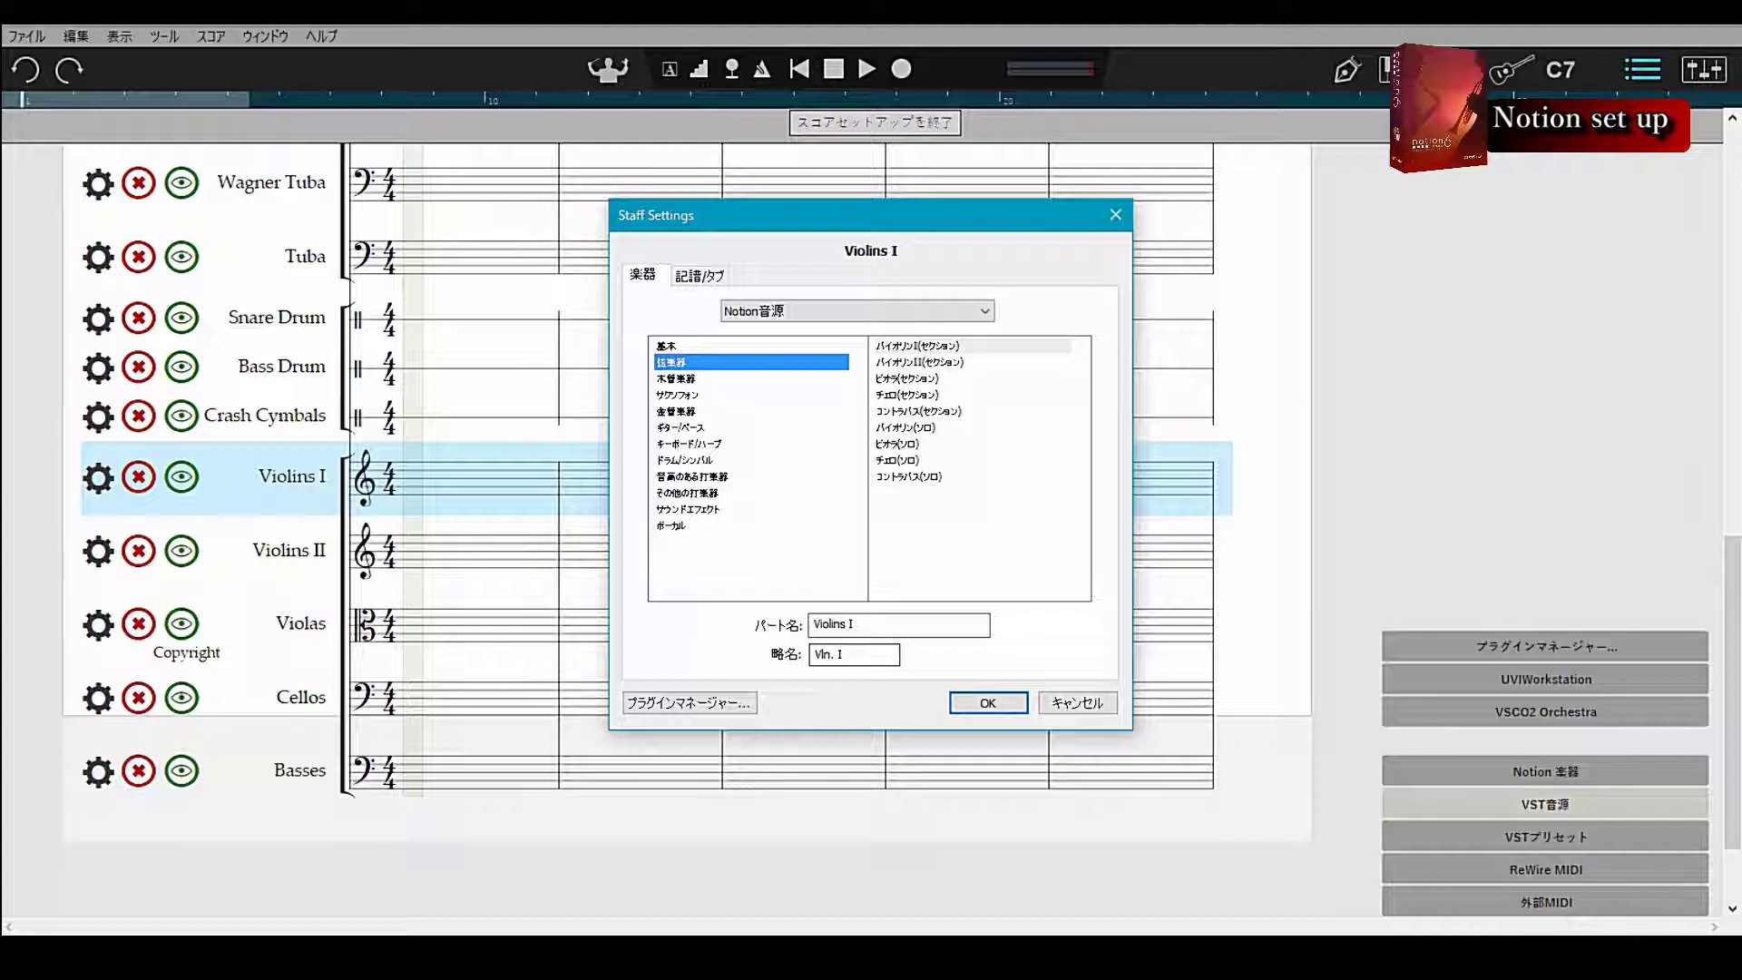
{"action": "left_click", "coordinate": [832, 654]}
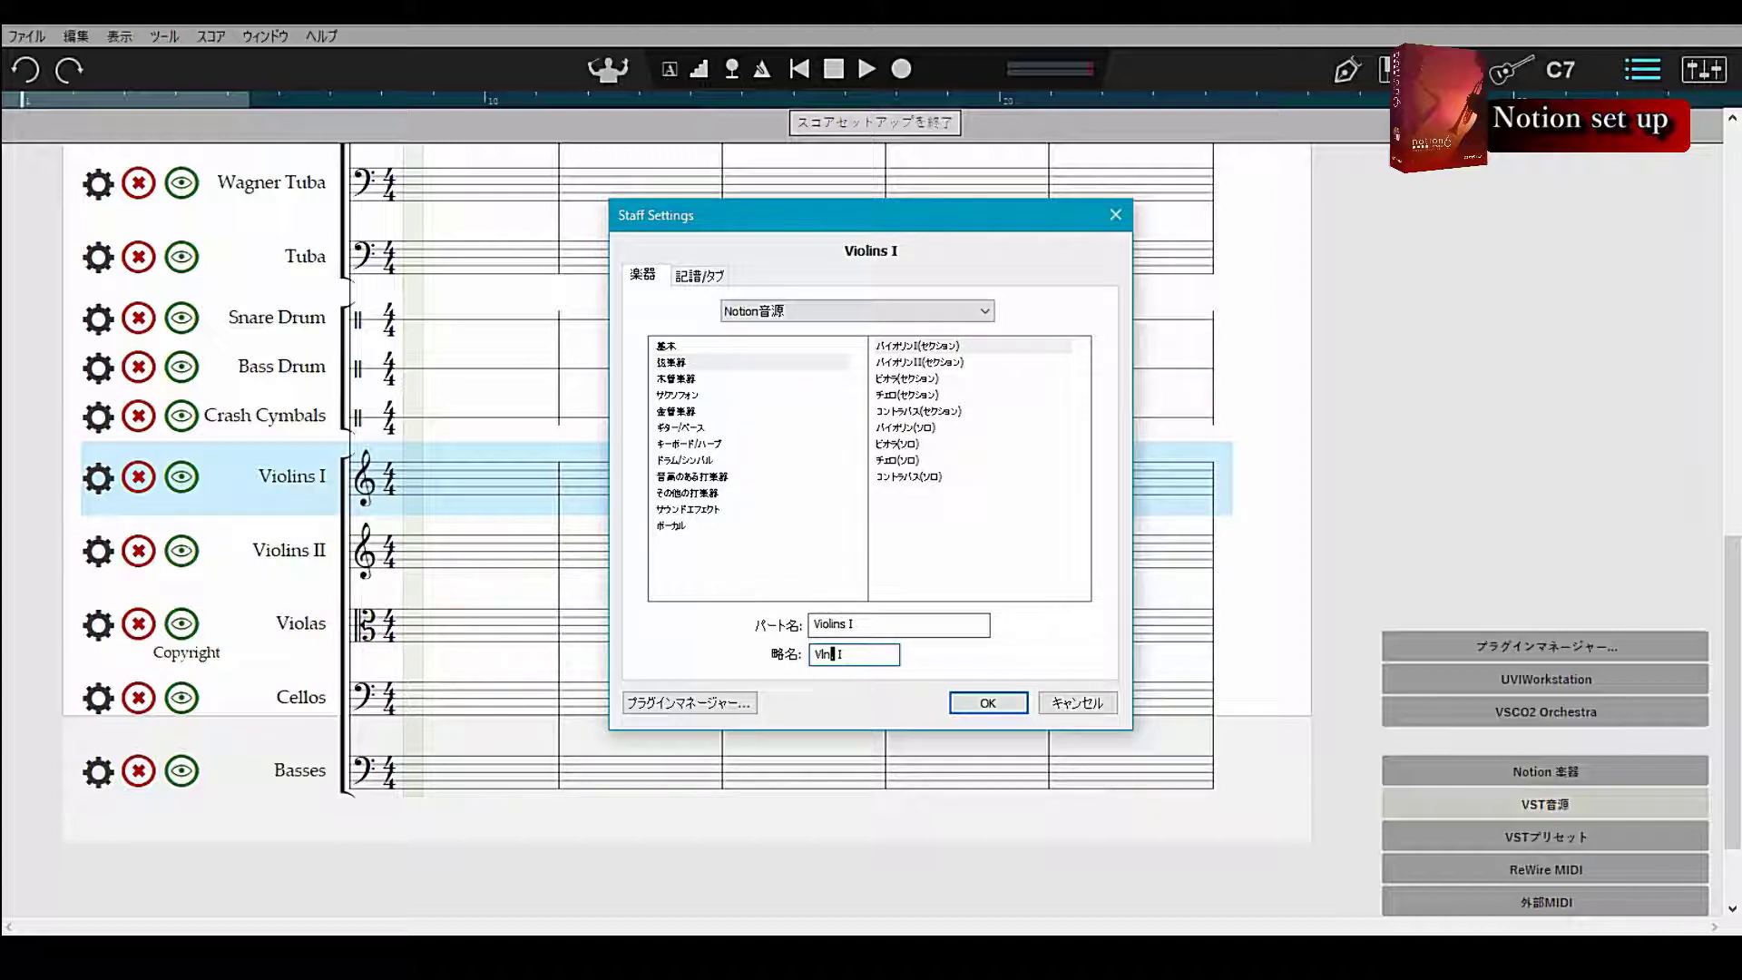
{"action": "key", "text": "BackSpace"}
{"action": "key", "text": "BackSpace"}
{"action": "key", "text": "BackSpace"}
{"action": "type", "text": "s"}
{"action": "left_click", "coordinate": [972, 704]}
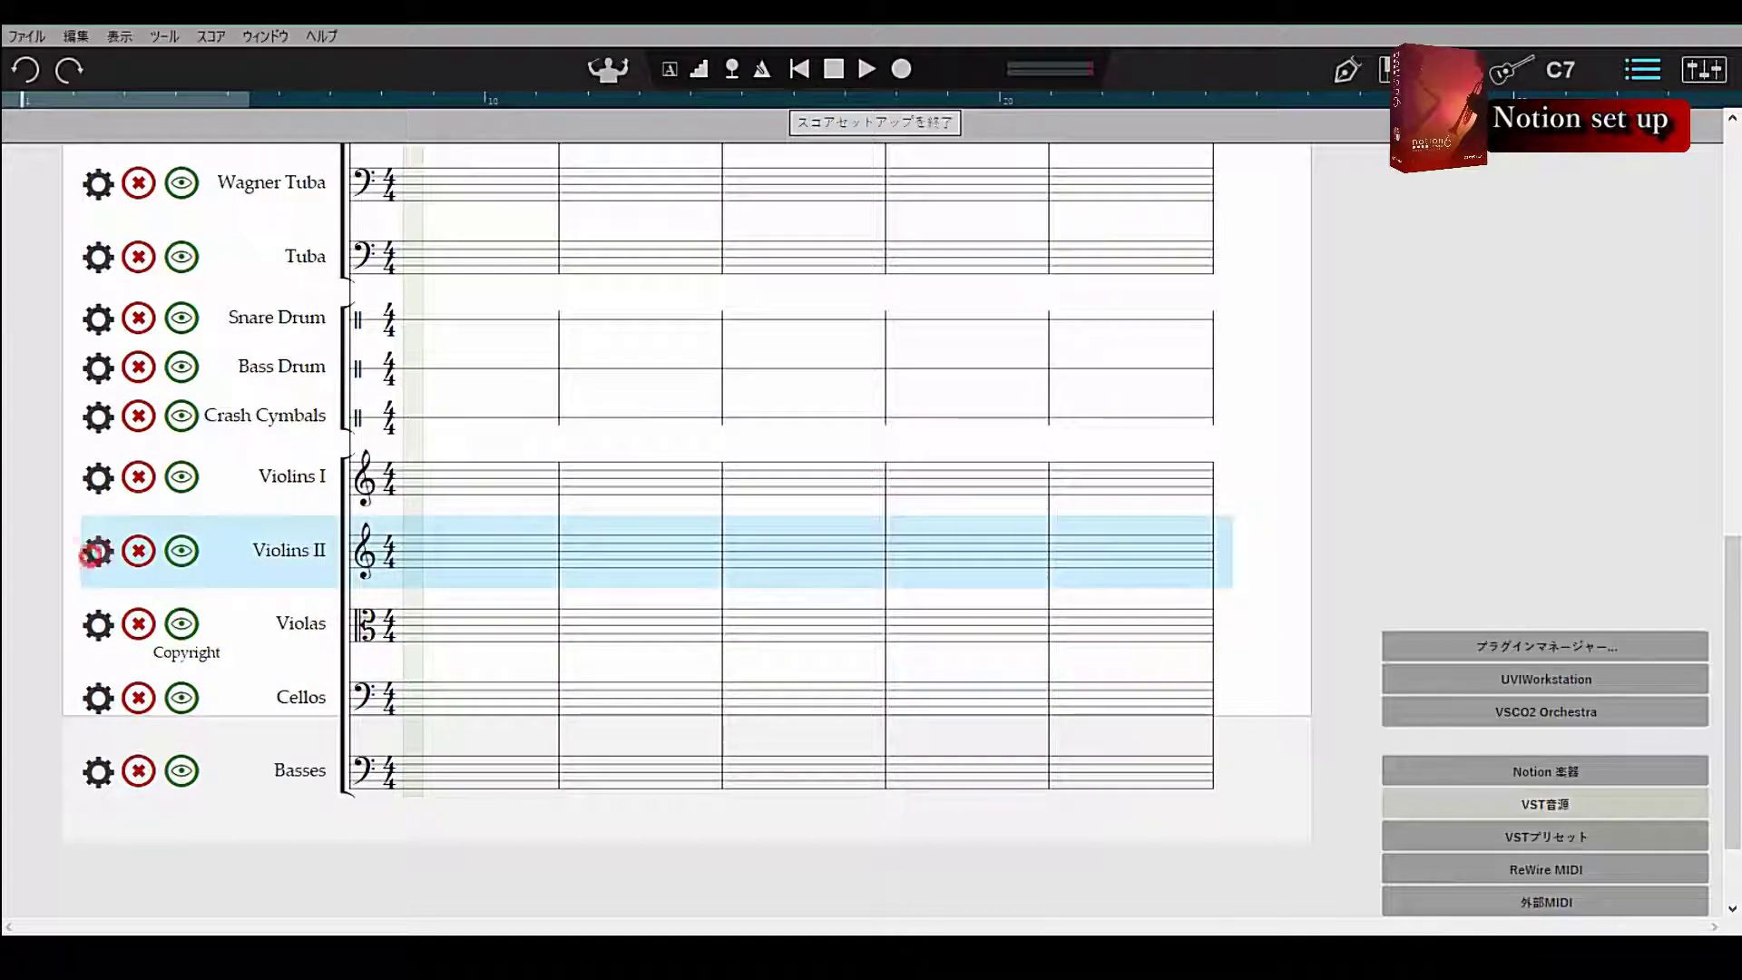
Change the abbreviated name of the Violins II staff to a plural form with "s" and apply it
{"action": "left_click", "coordinate": [98, 551]}
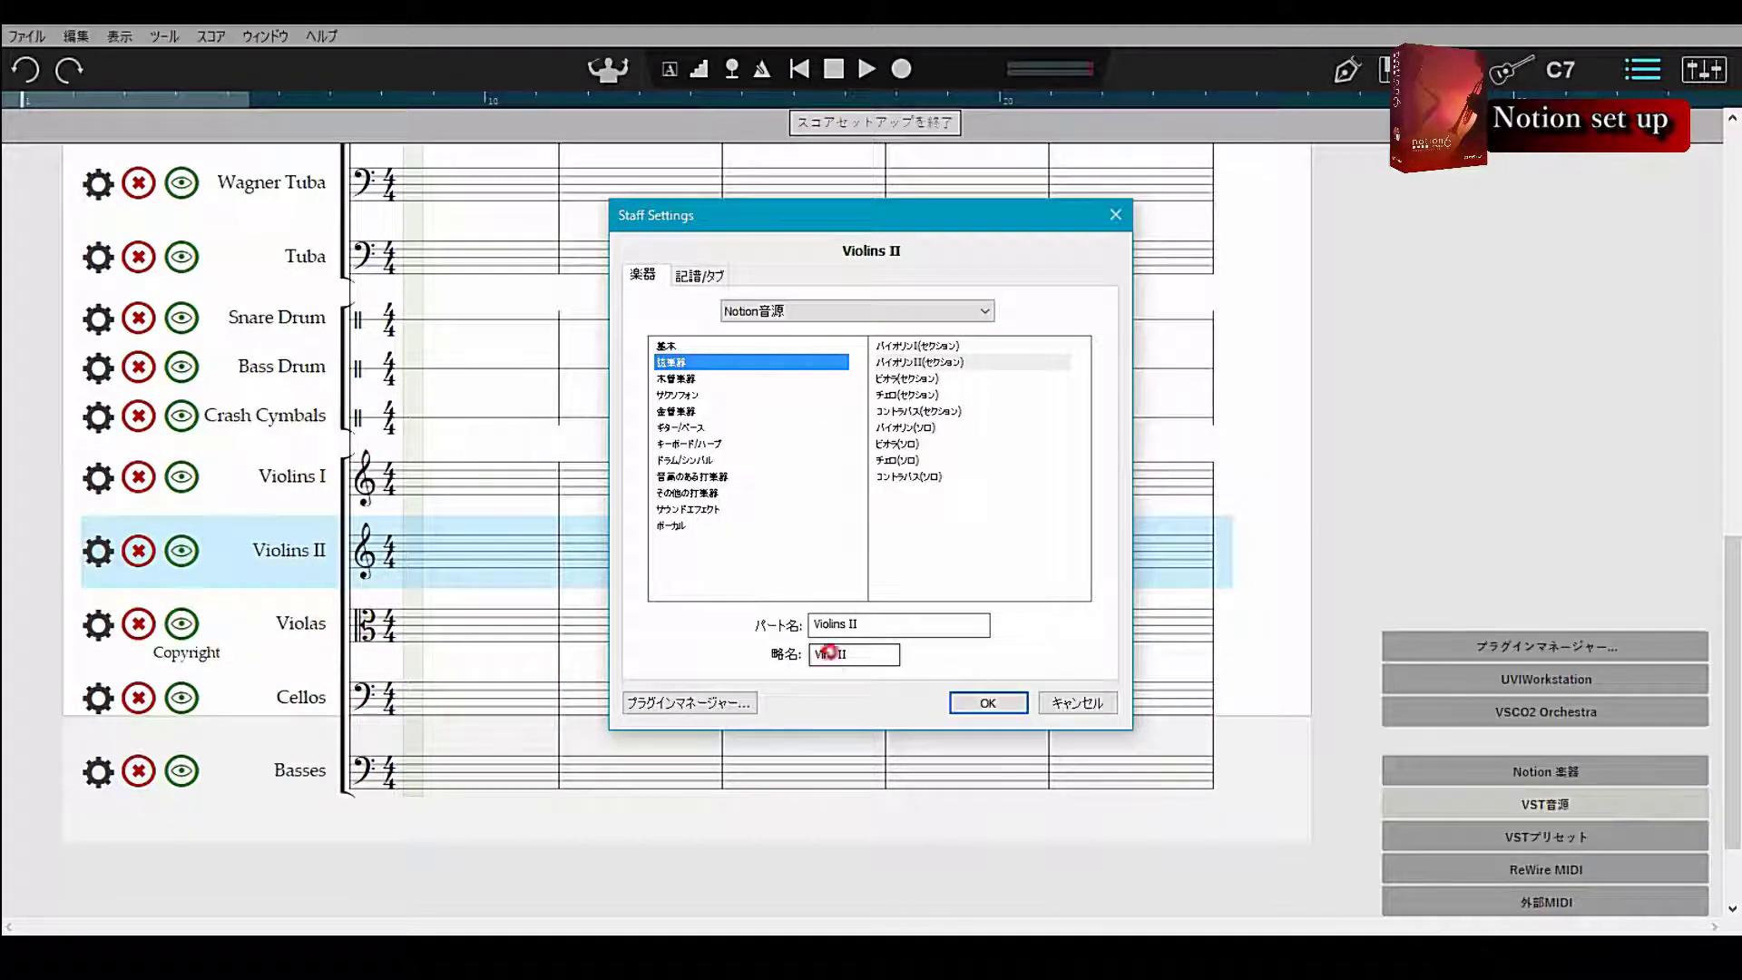
{"action": "left_click", "coordinate": [830, 654]}
{"action": "key", "text": "BackSpace"}
{"action": "key", "text": "BackSpace"}
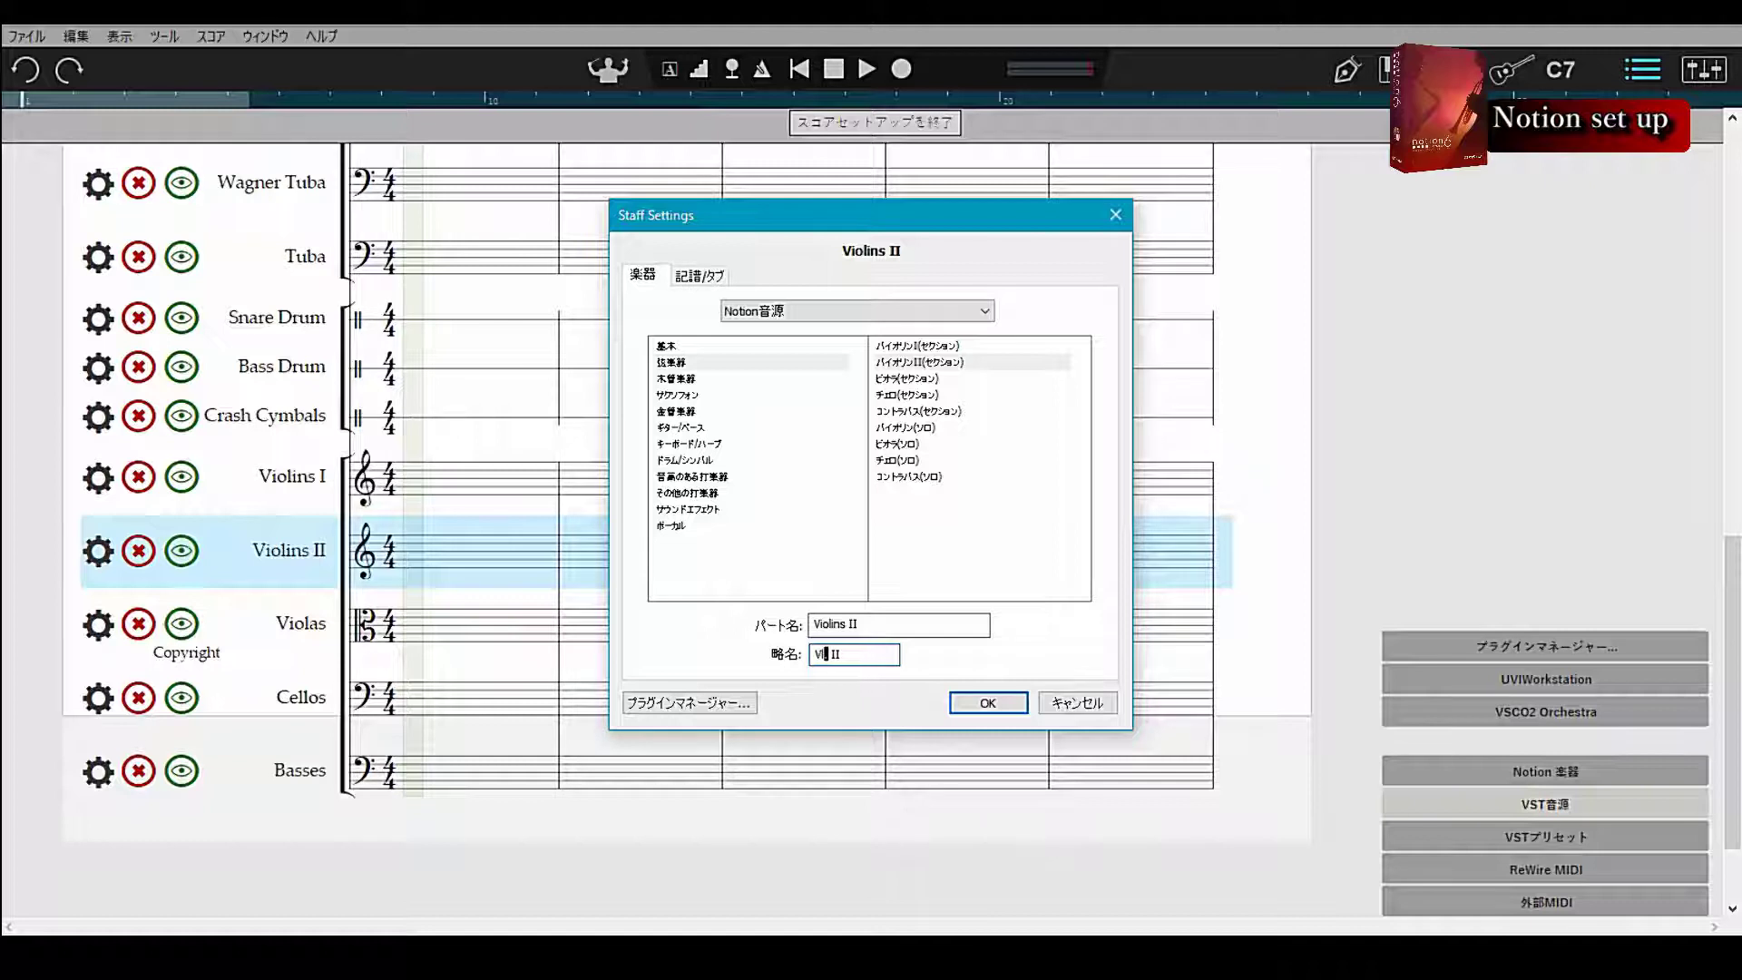
{"action": "type", "text": "s"}
{"action": "left_click", "coordinate": [989, 703]}
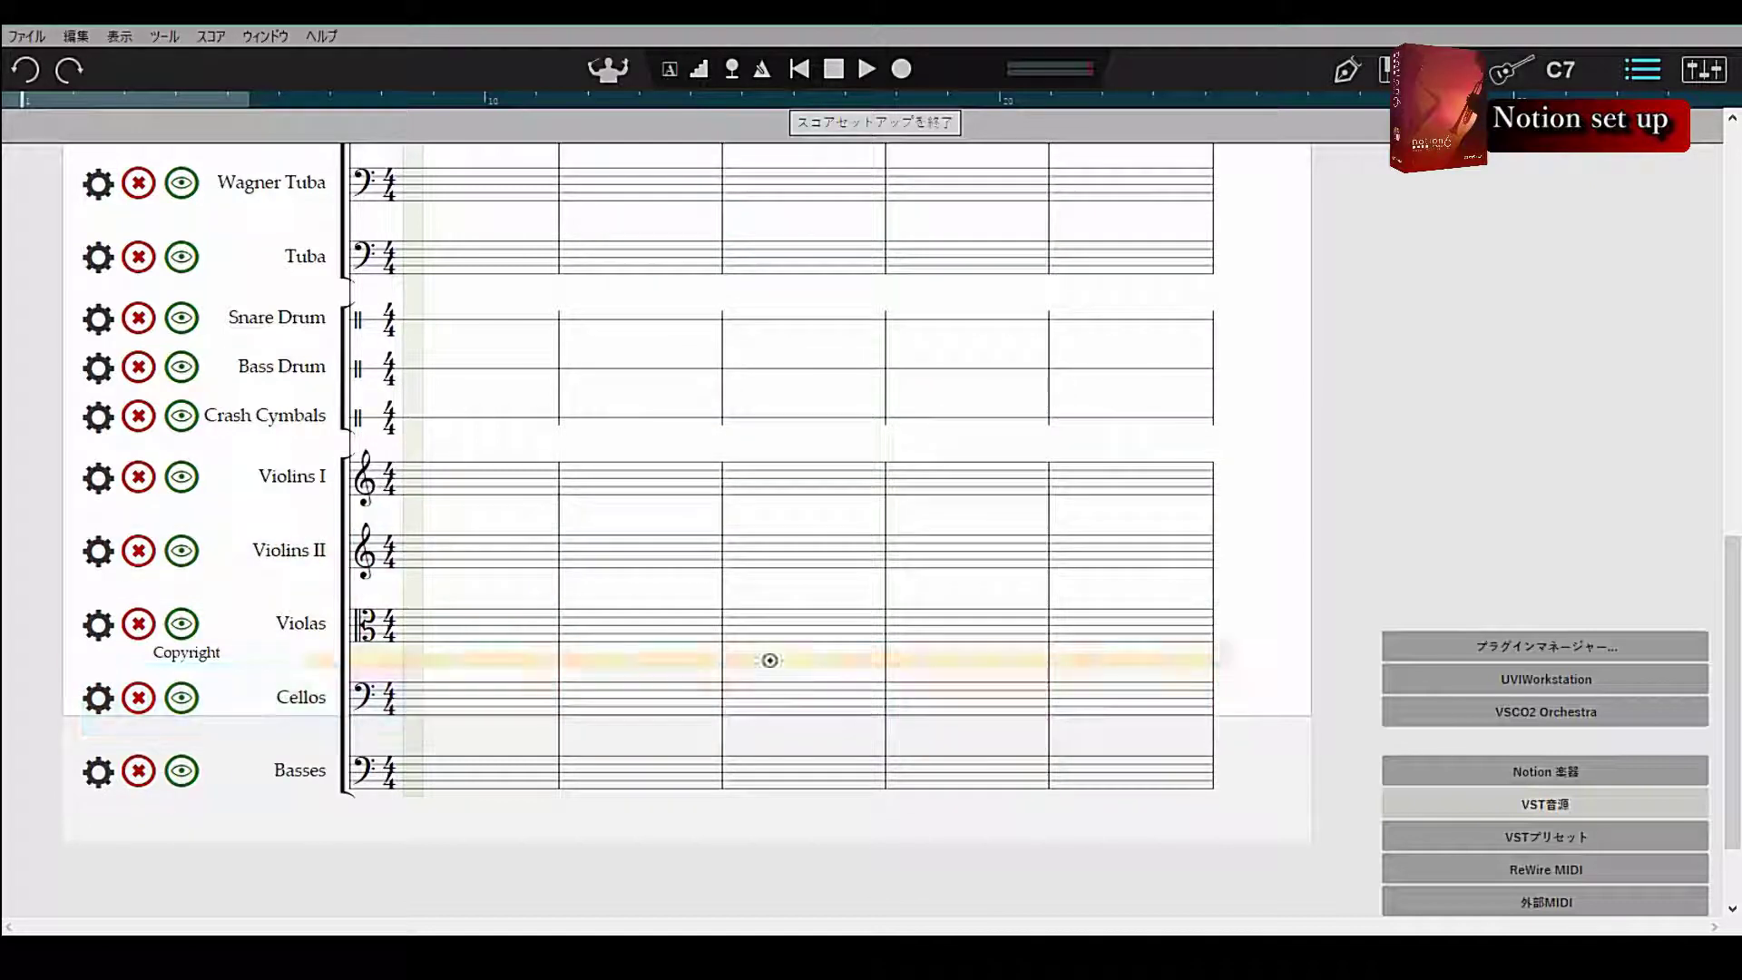
Edit the abbreviated name of the Violas staff, and back in the score view place the cursor in measure 7 of the Trumpet staff
{"action": "left_click", "coordinate": [98, 625]}
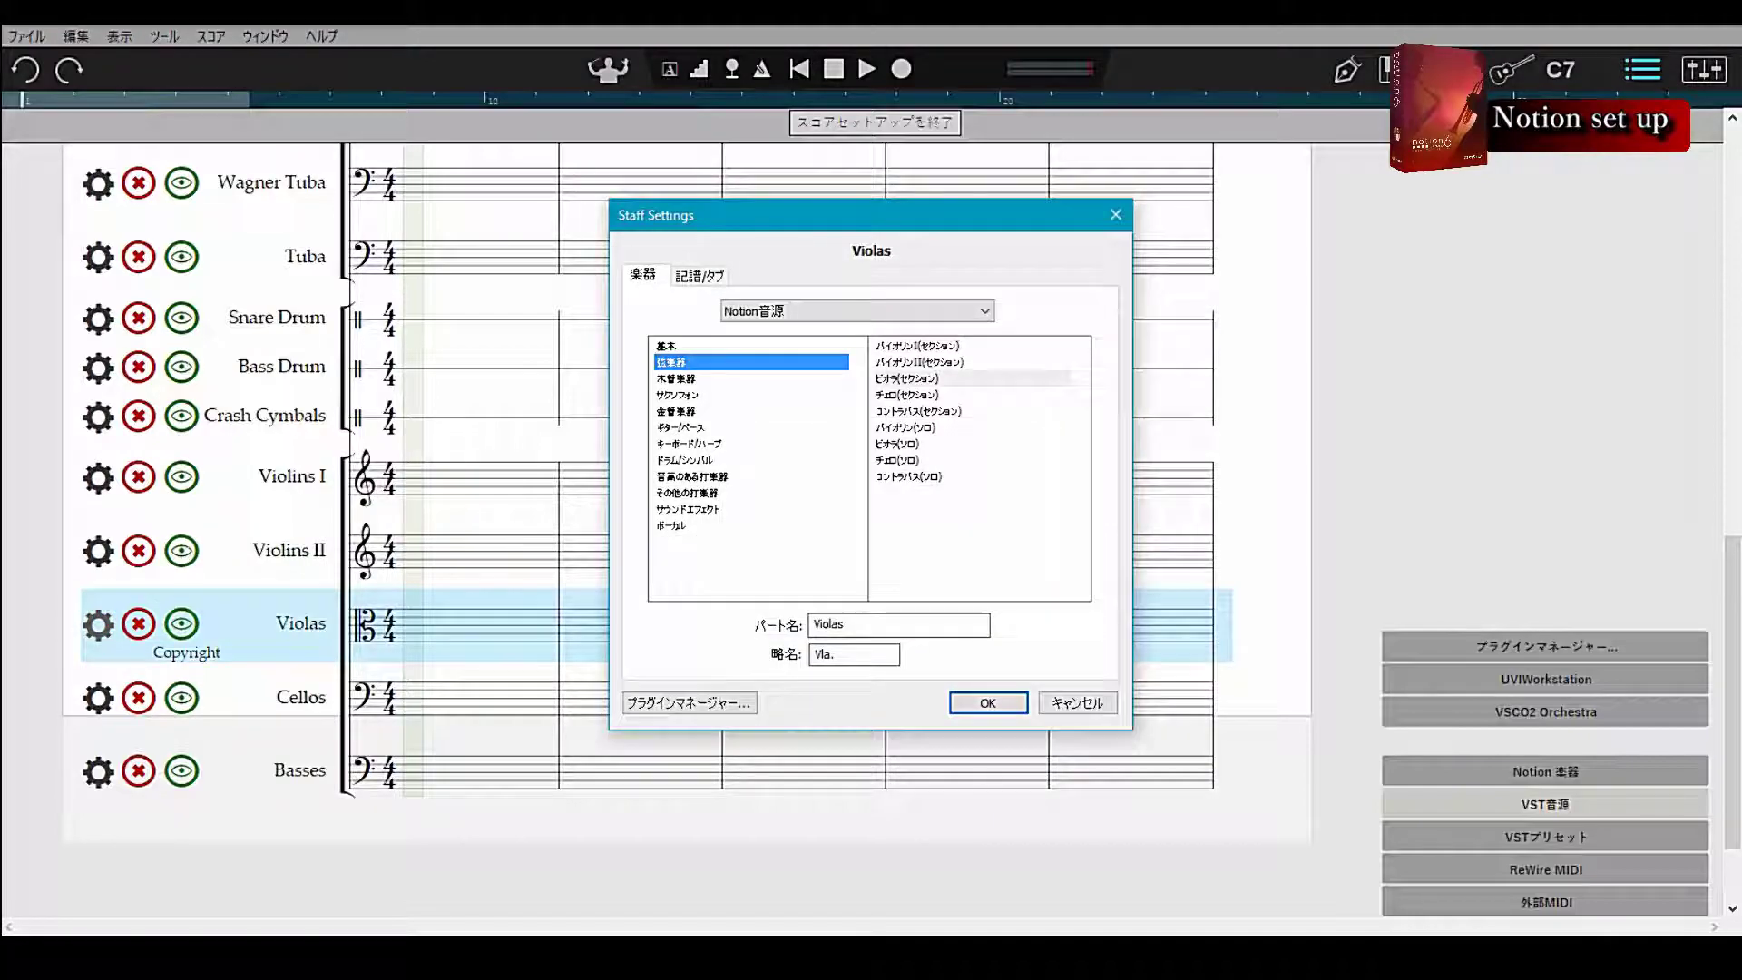
{"action": "left_click", "coordinate": [824, 655]}
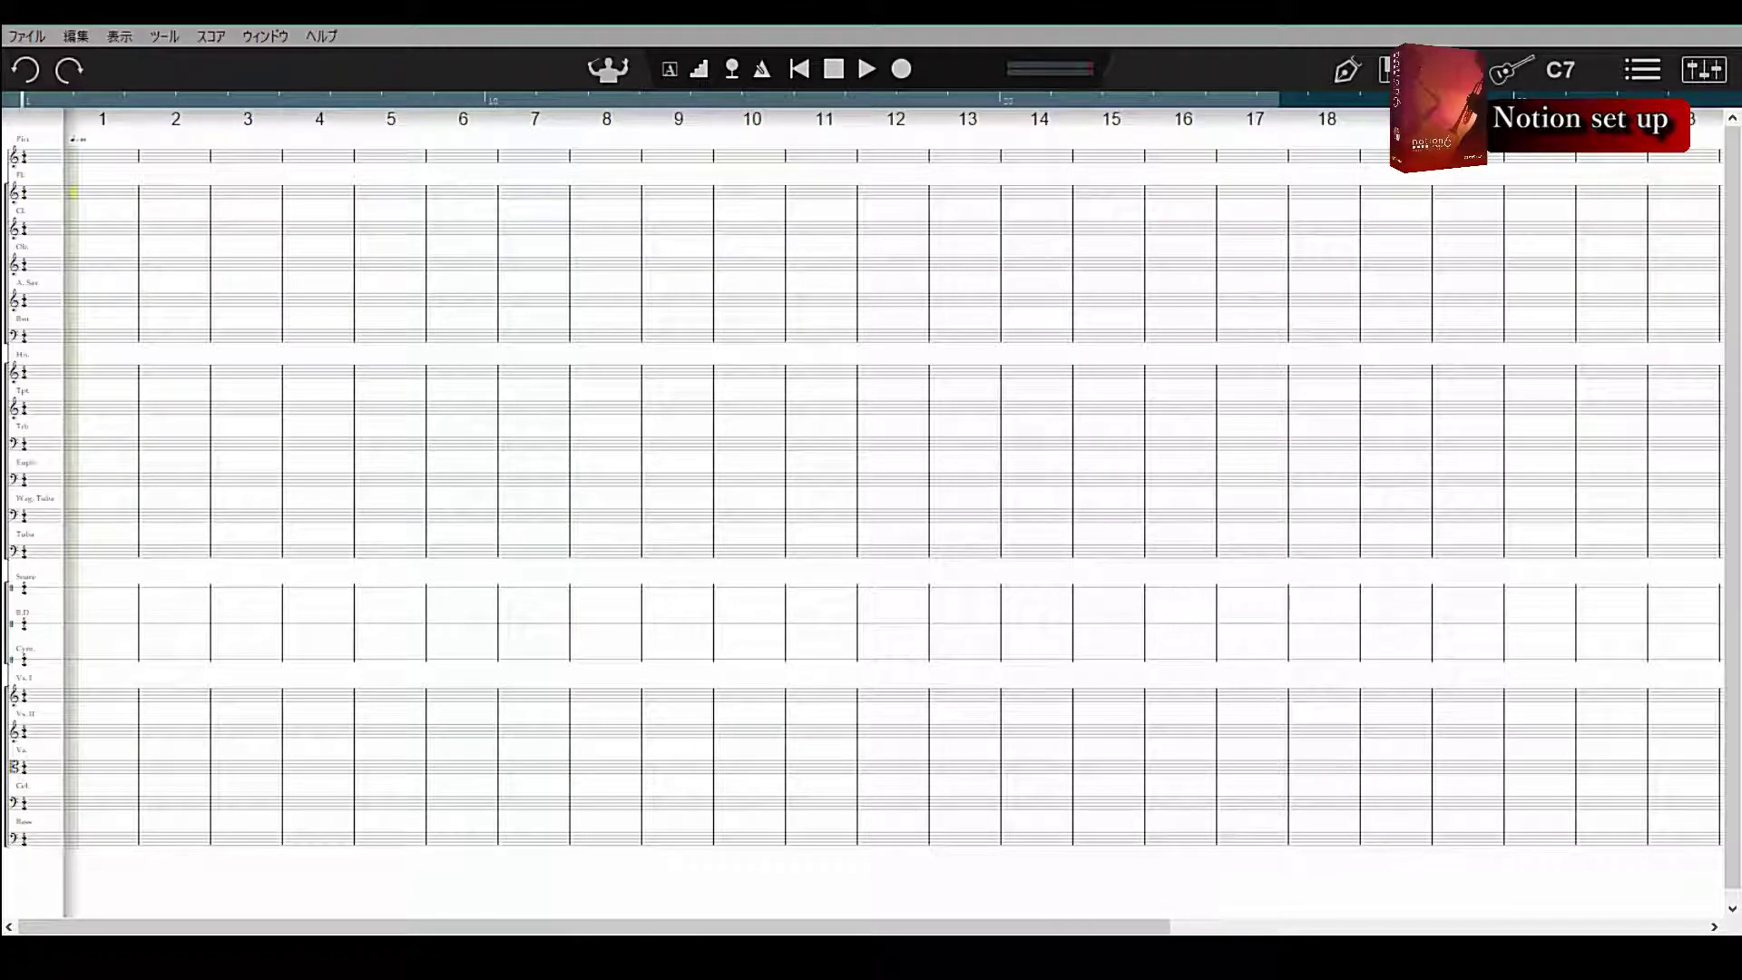
{"action": "left_click", "coordinate": [541, 400]}
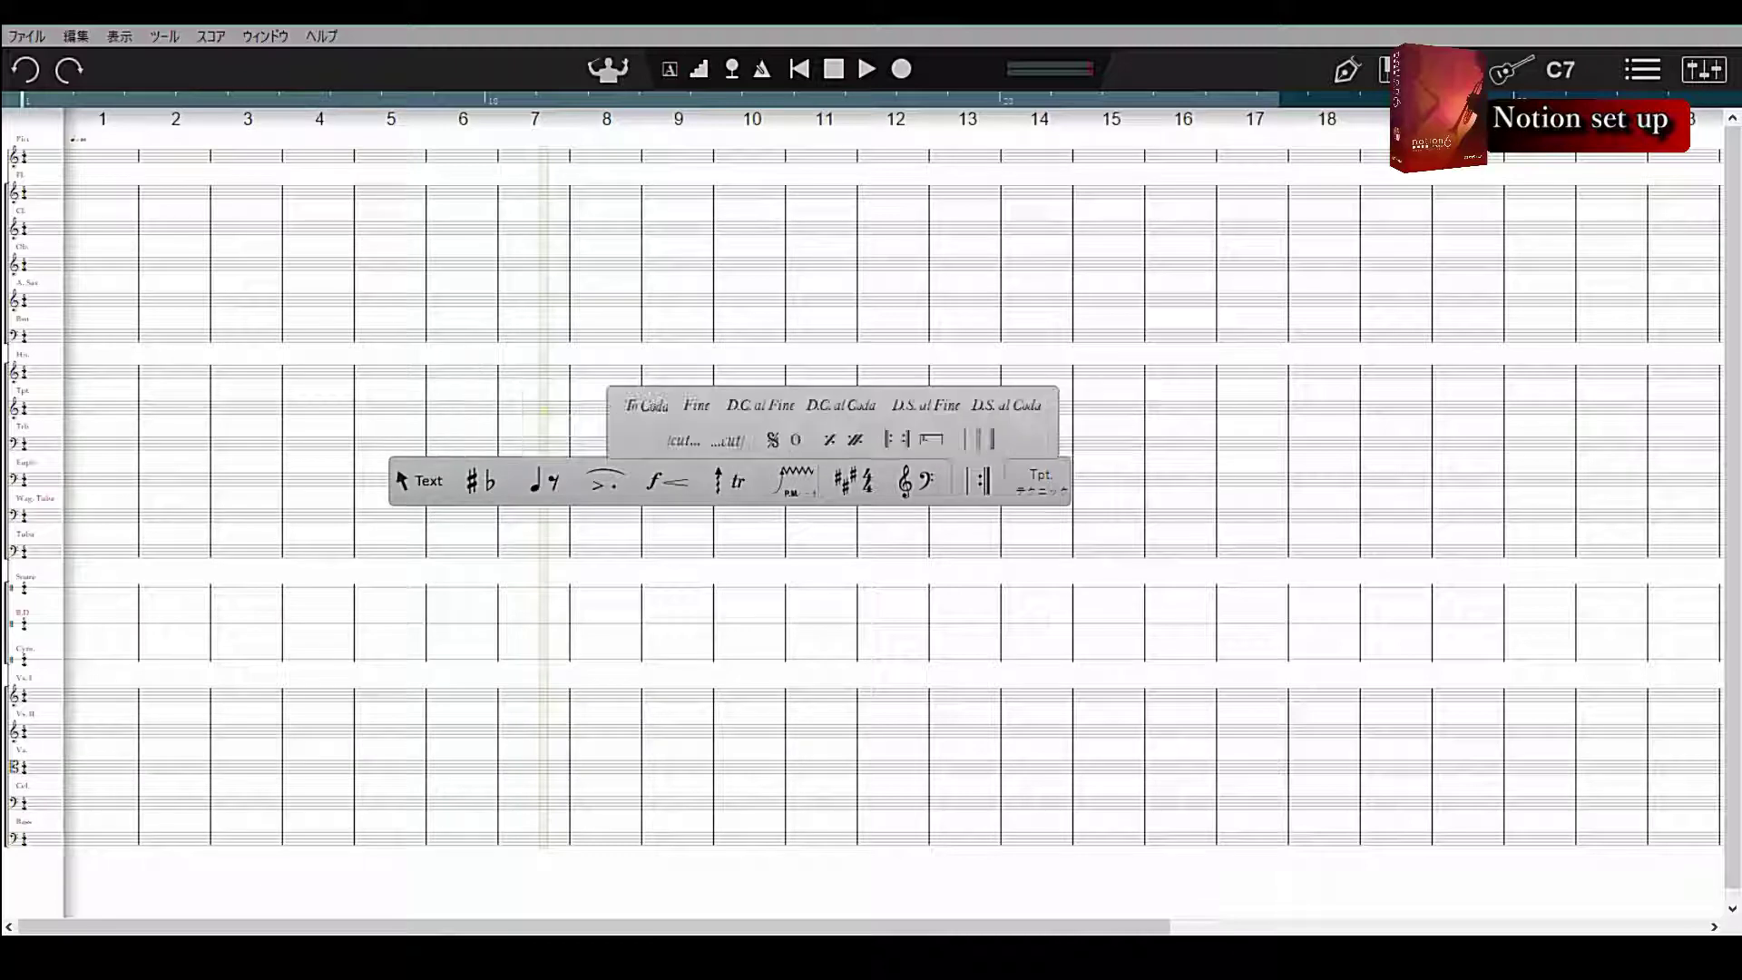
Place the cursor at the start of measure 8 in the Horn staff and reposition the entry palette beneath the score's staves
{"action": "mouse_move", "coordinate": [667, 481]}
{"action": "mouse_move", "coordinate": [419, 481]}
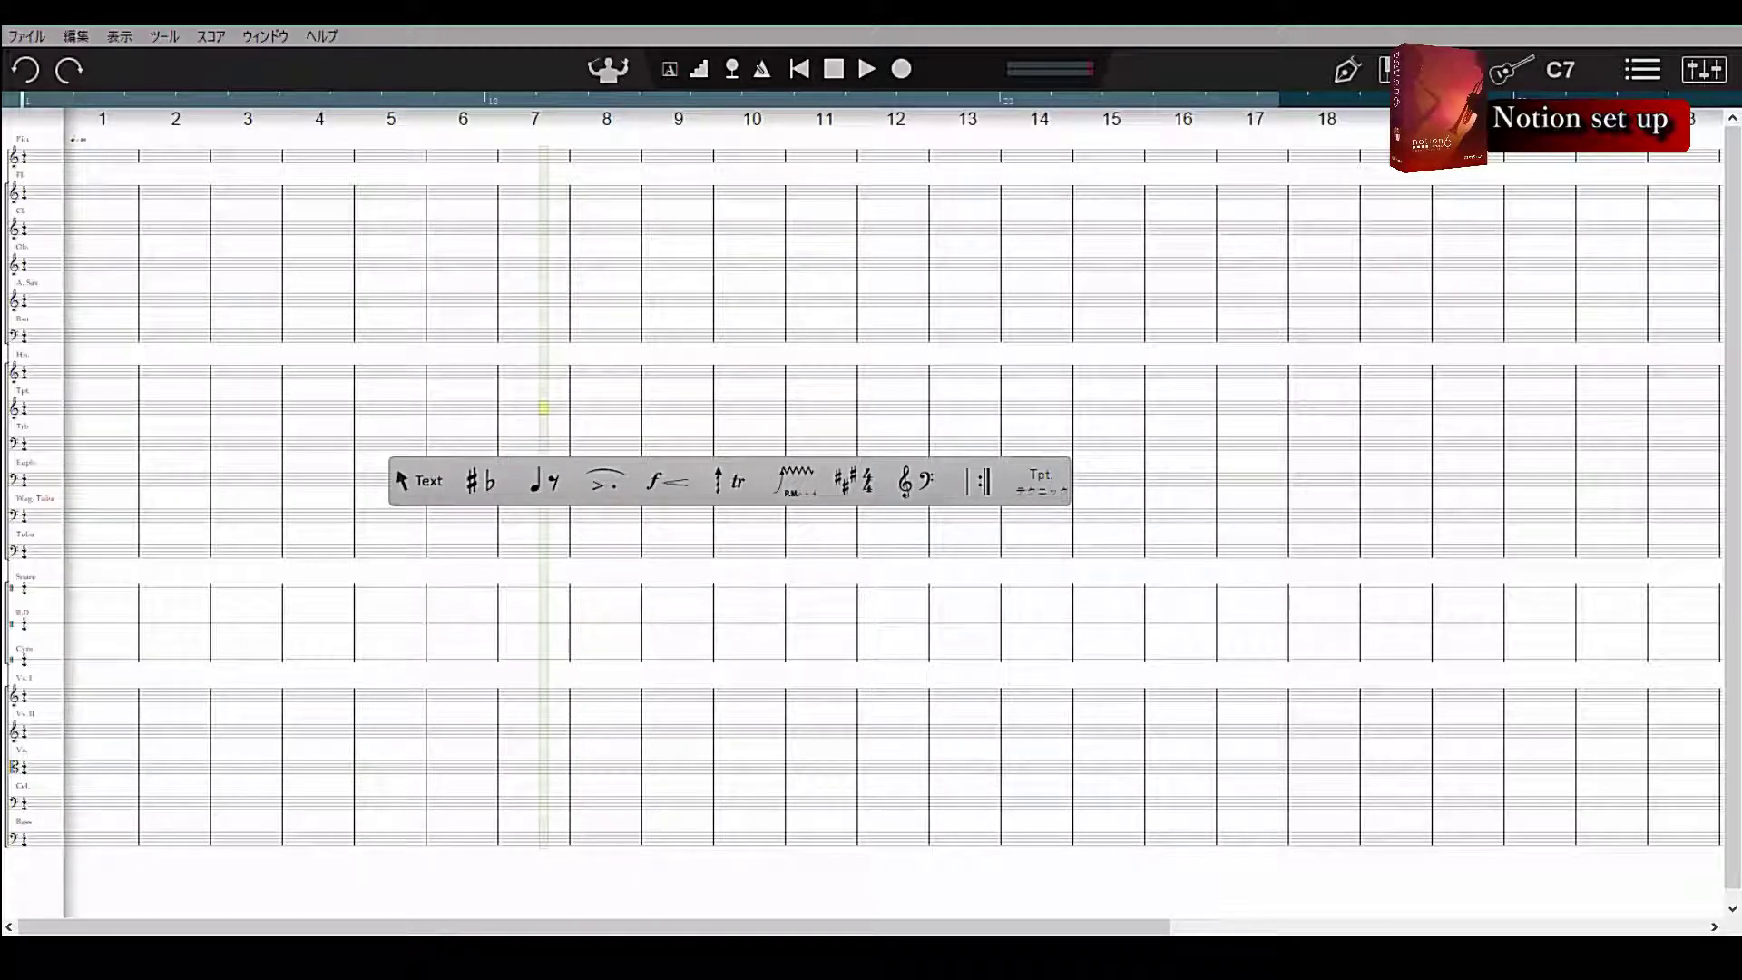
{"action": "left_click", "coordinate": [568, 383]}
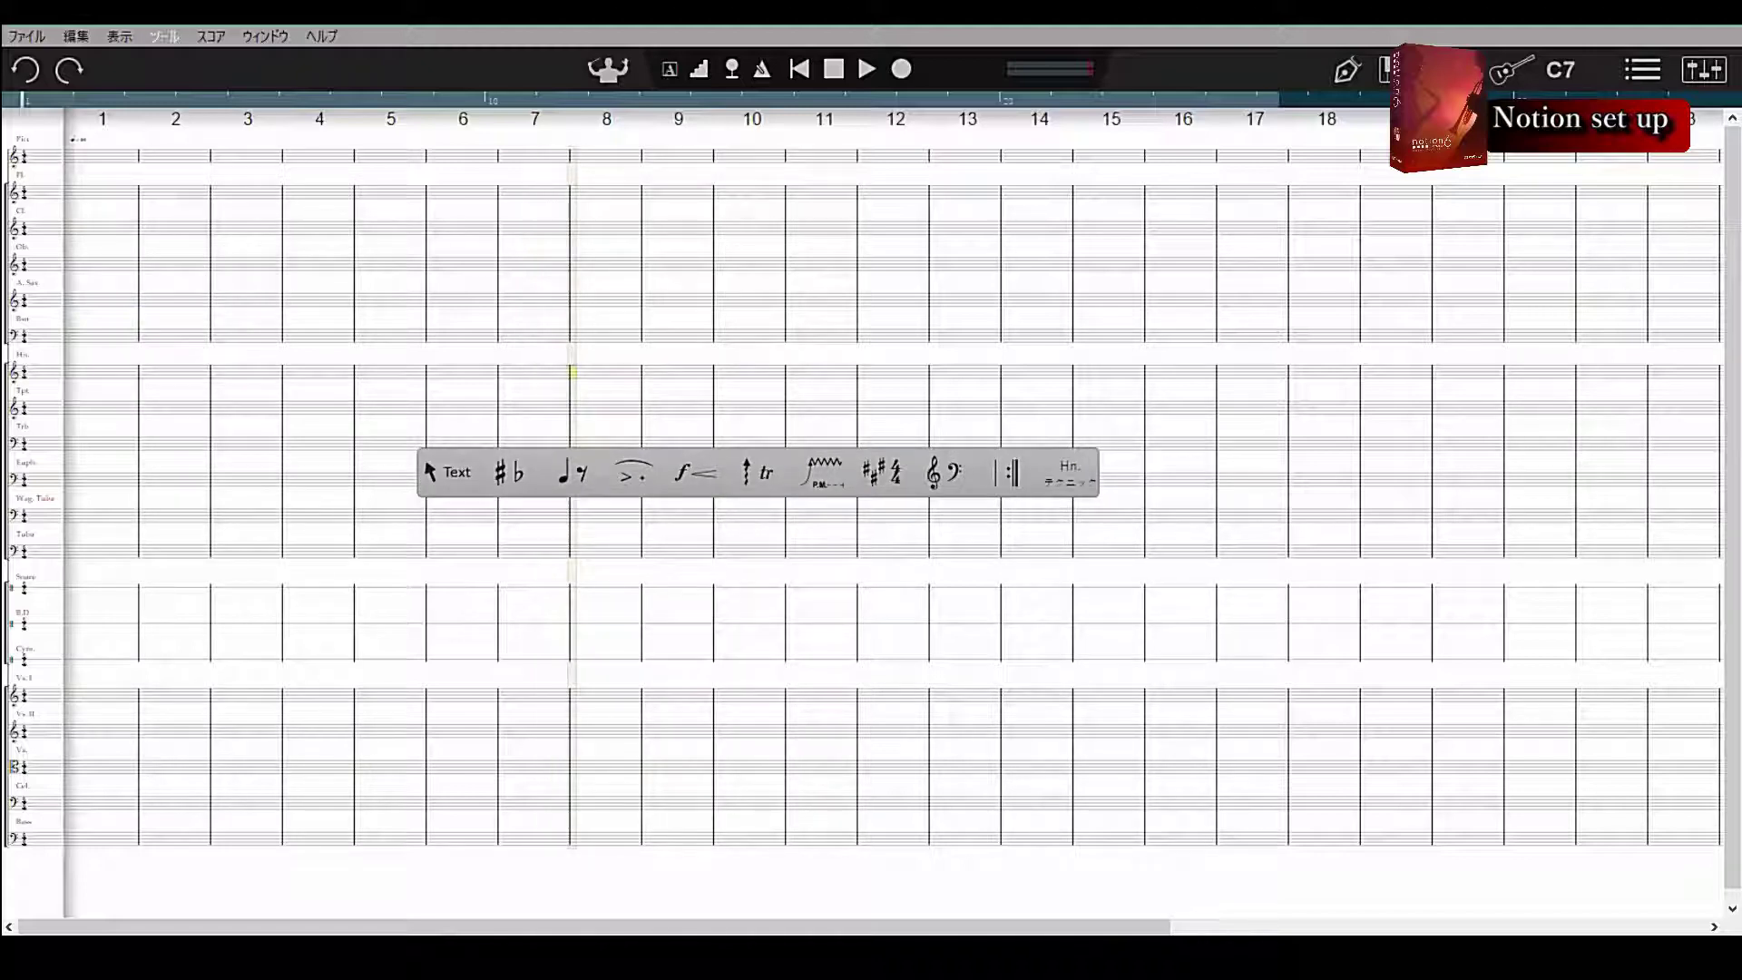
{"action": "left_click", "coordinate": [265, 36]}
{"action": "left_click", "coordinate": [296, 110]}
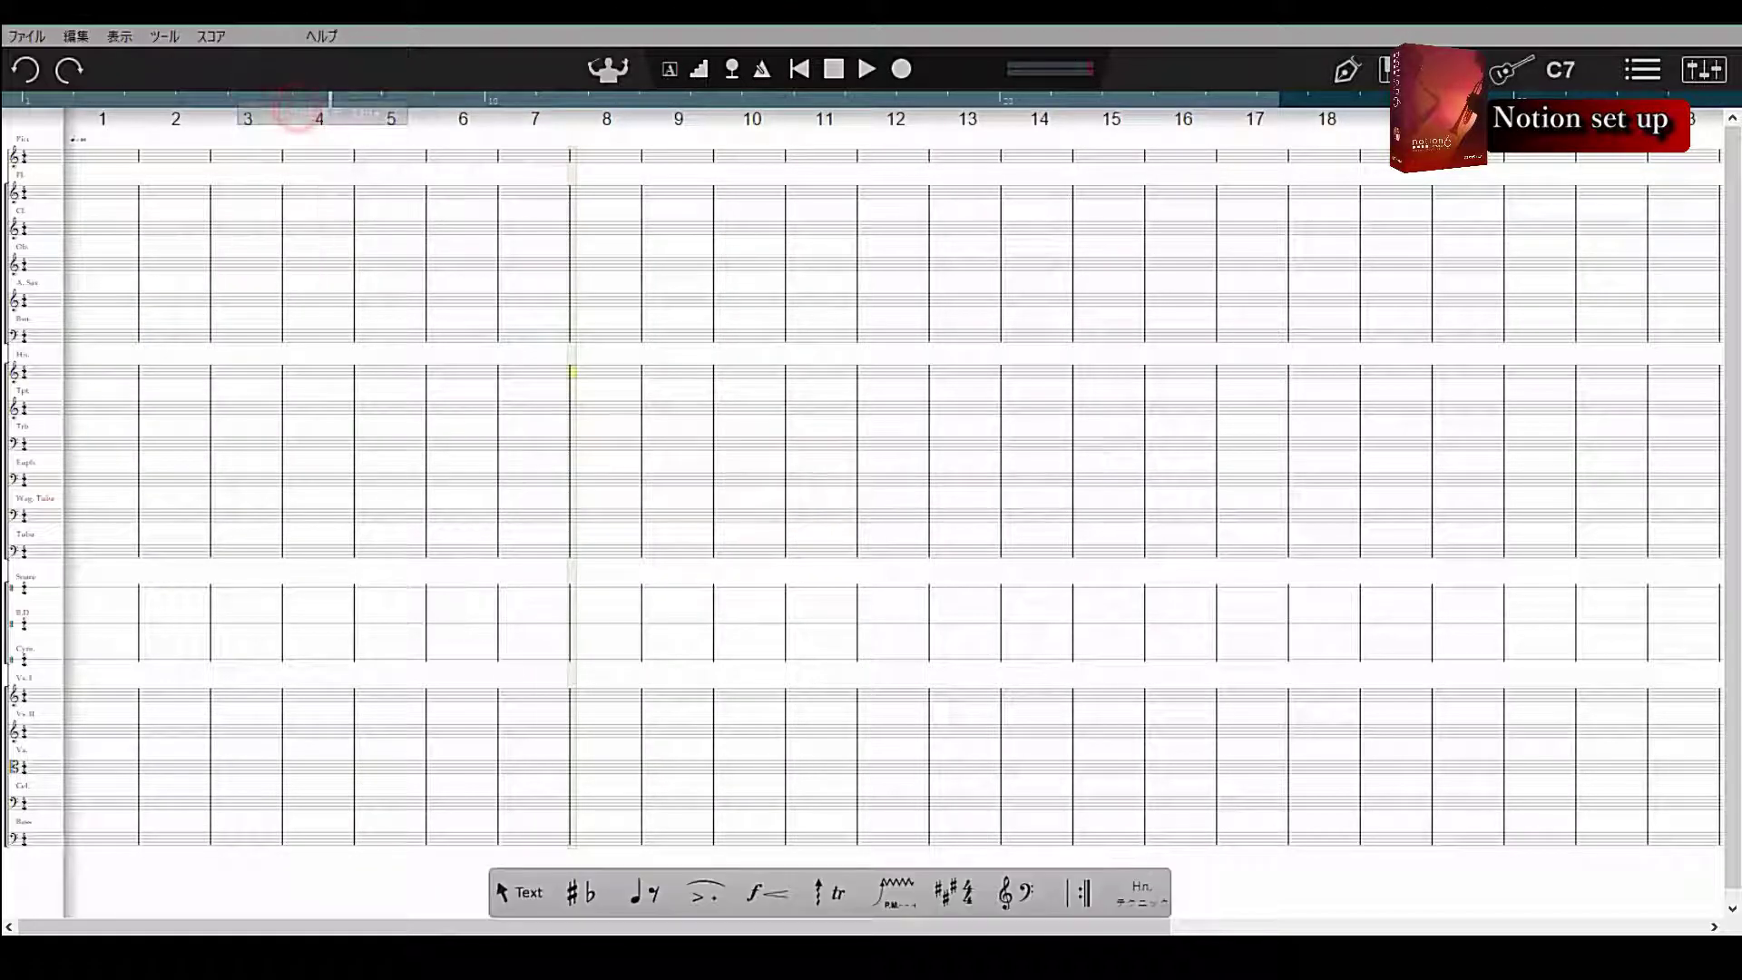
{"action": "mouse_move", "coordinate": [828, 892]}
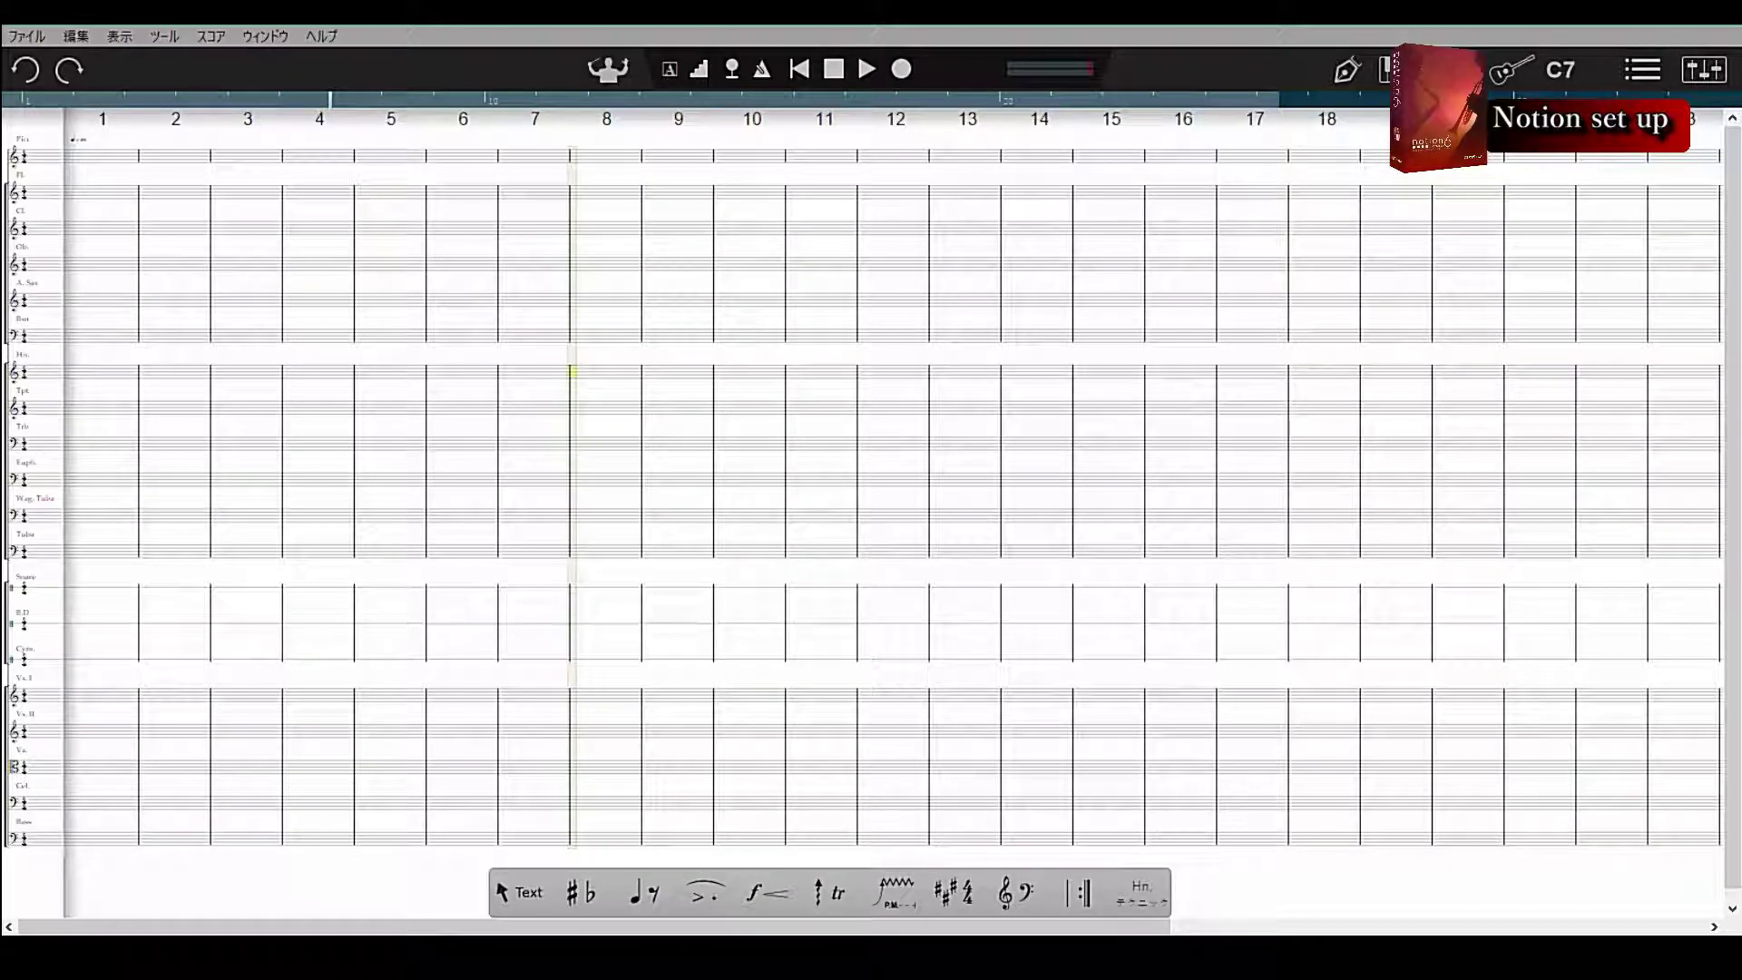
Open the mixer and lower the volume faders of the nine channels from Piccro to Trombone to about -5 dB
{"action": "left_click", "coordinate": [1704, 70]}
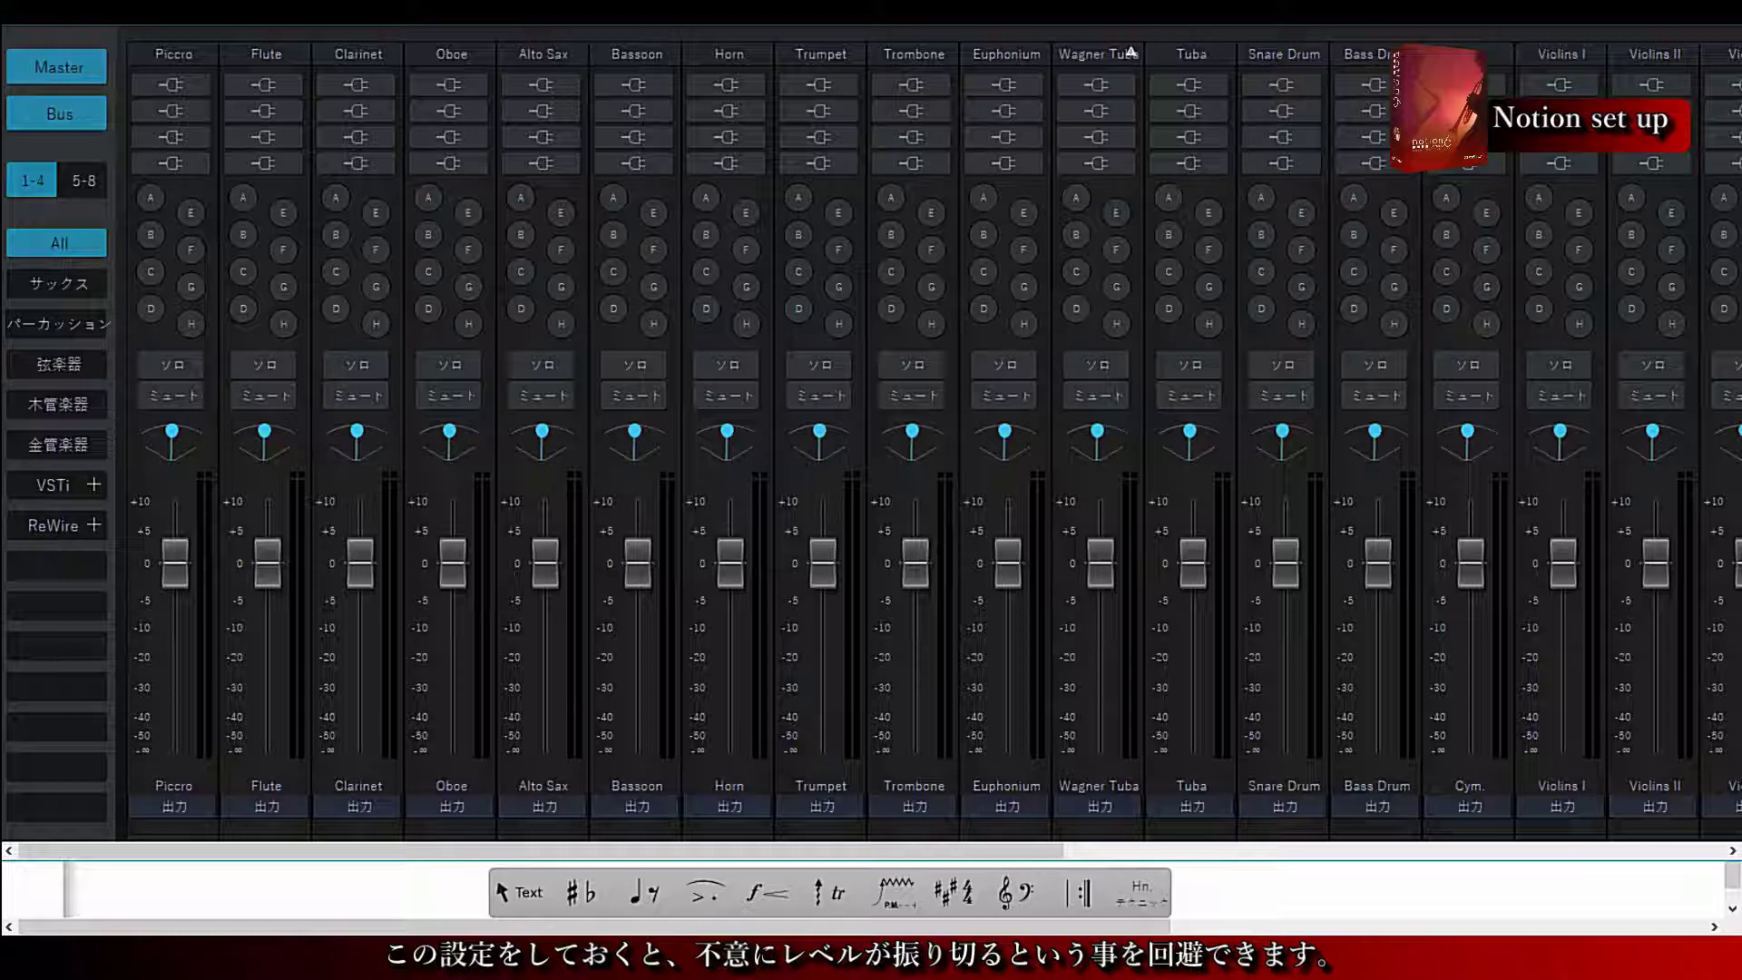
{"action": "left_click_drag", "start_coordinate": [175, 563], "coordinate": [175, 600]}
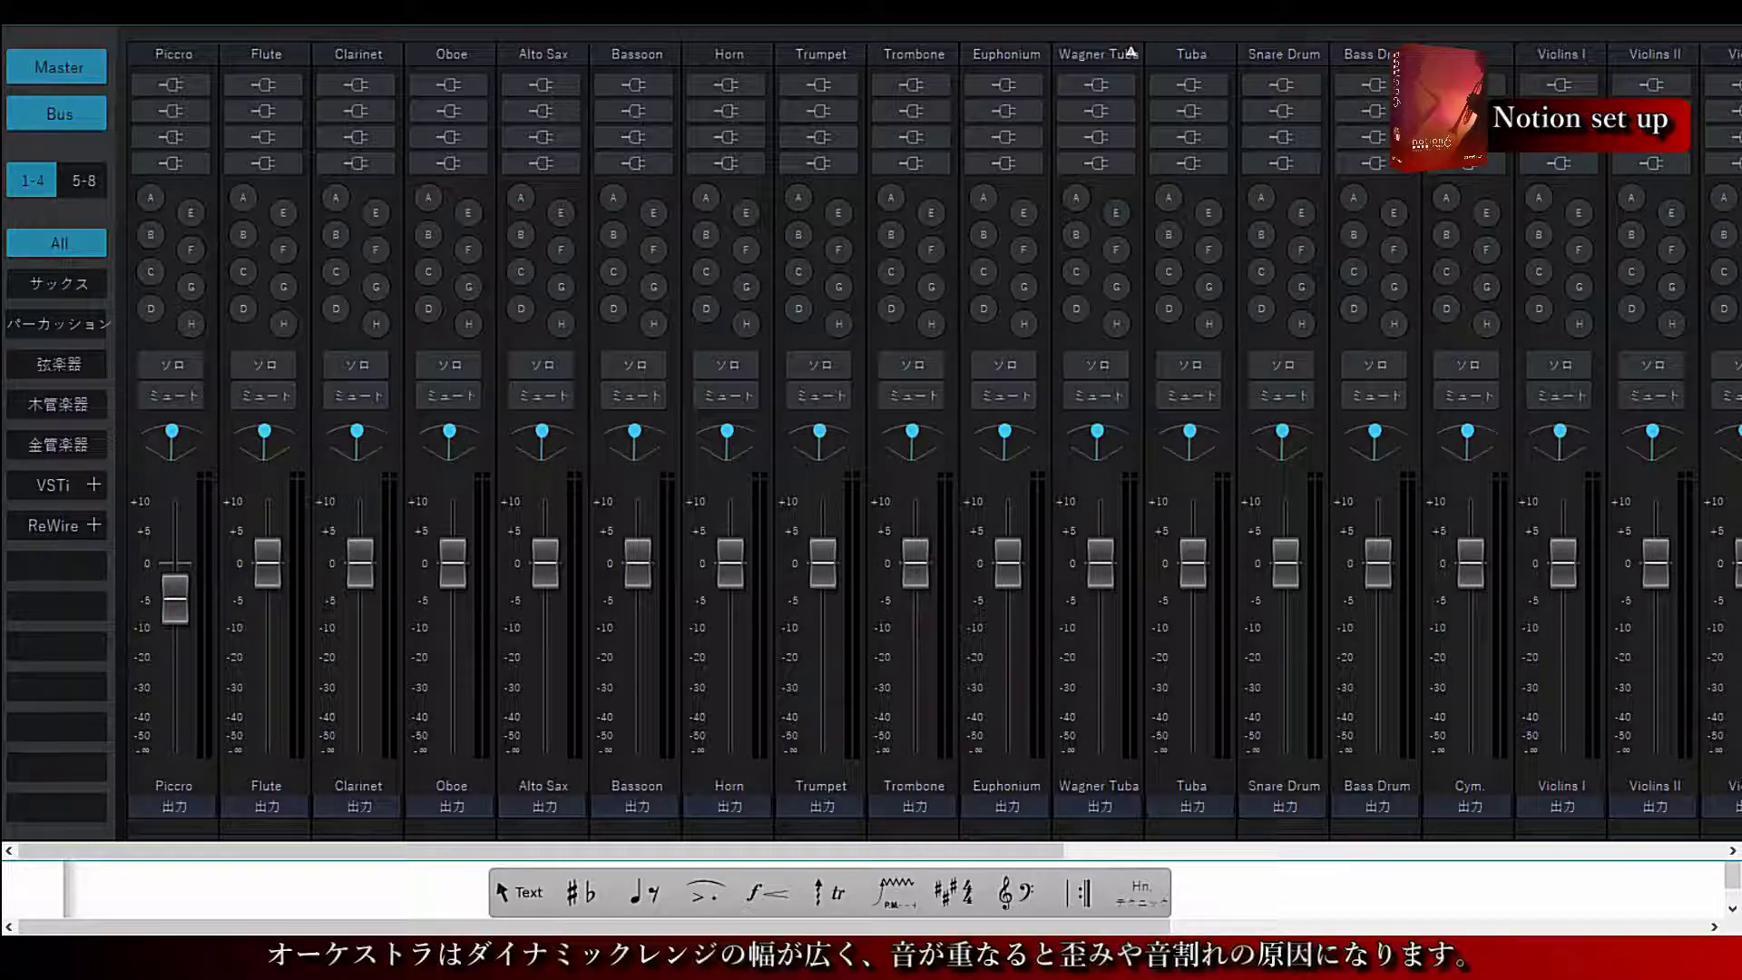
{"action": "left_click_drag", "start_coordinate": [267, 564], "coordinate": [267, 600]}
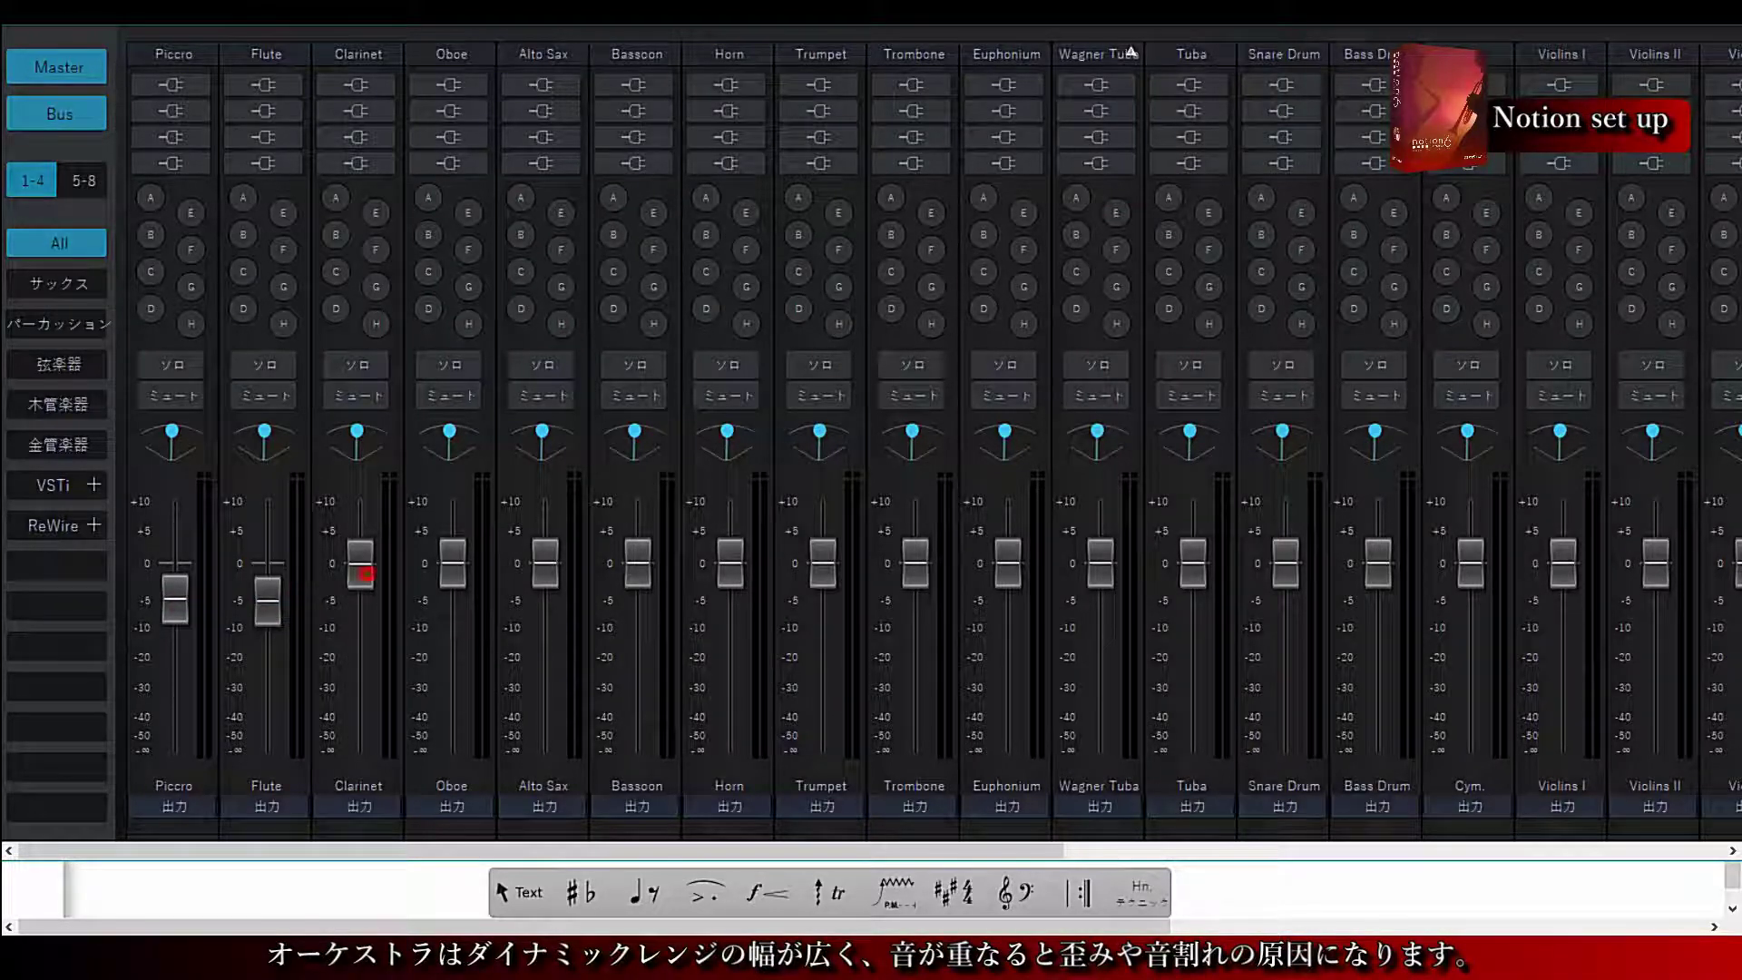
{"action": "left_click_drag", "start_coordinate": [361, 564], "coordinate": [360, 602]}
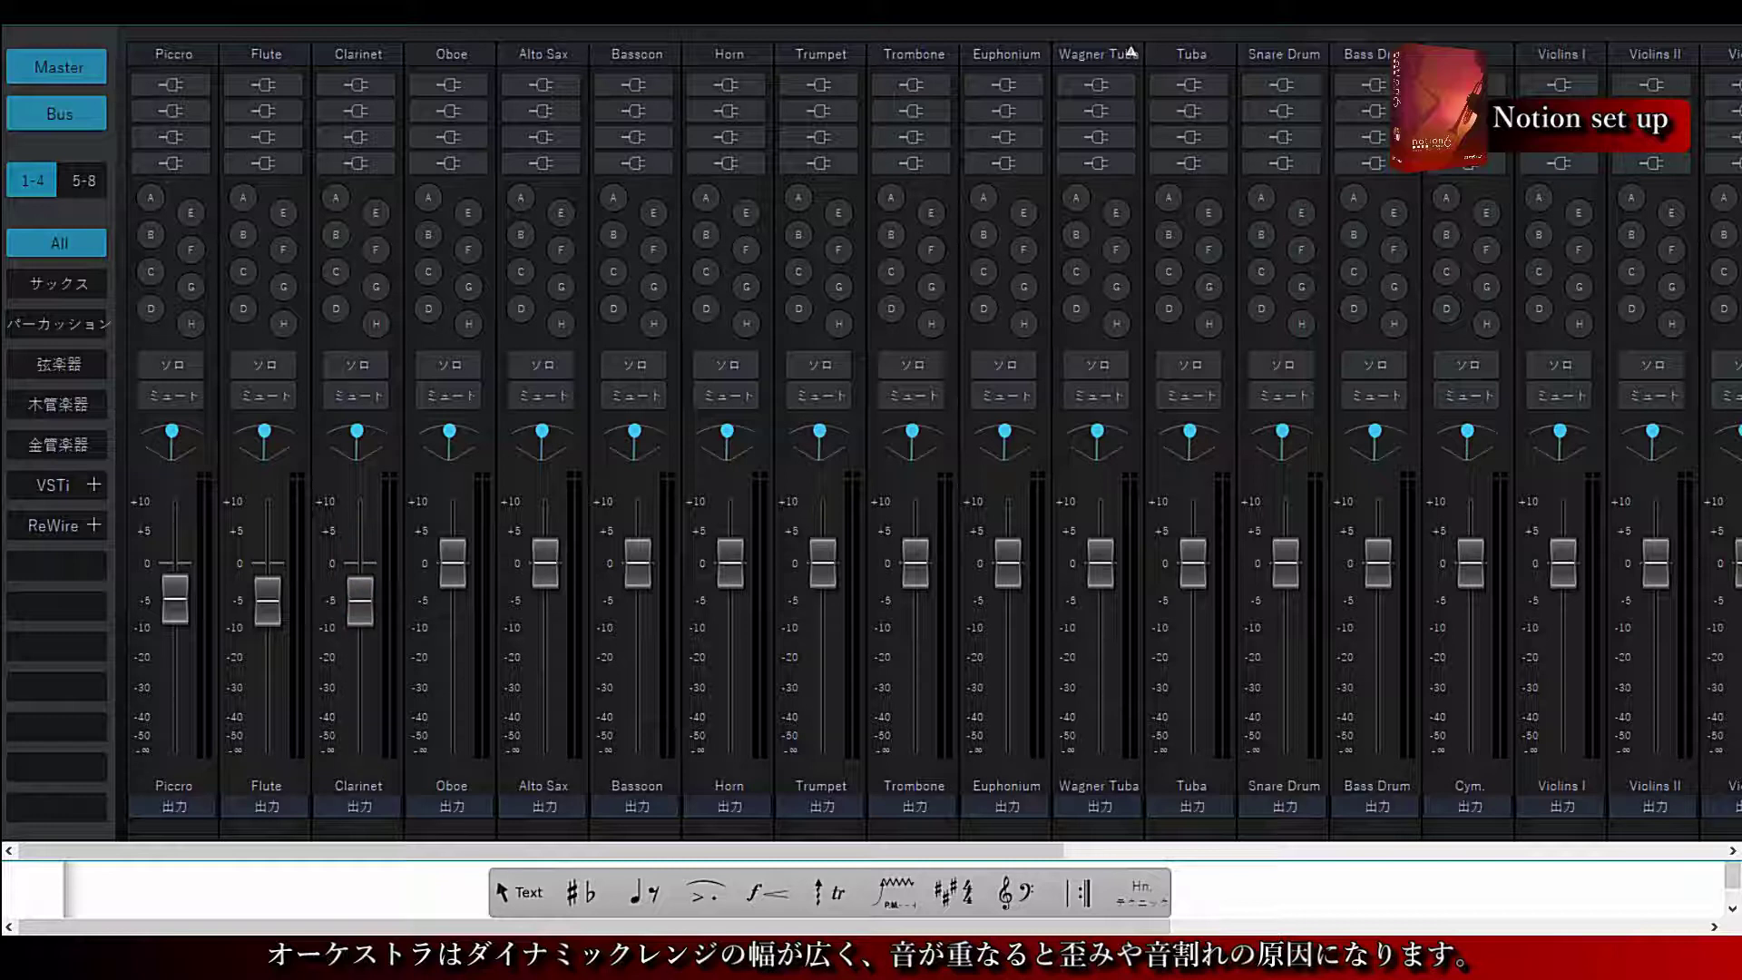
{"action": "left_click_drag", "start_coordinate": [453, 563], "coordinate": [535, 609]}
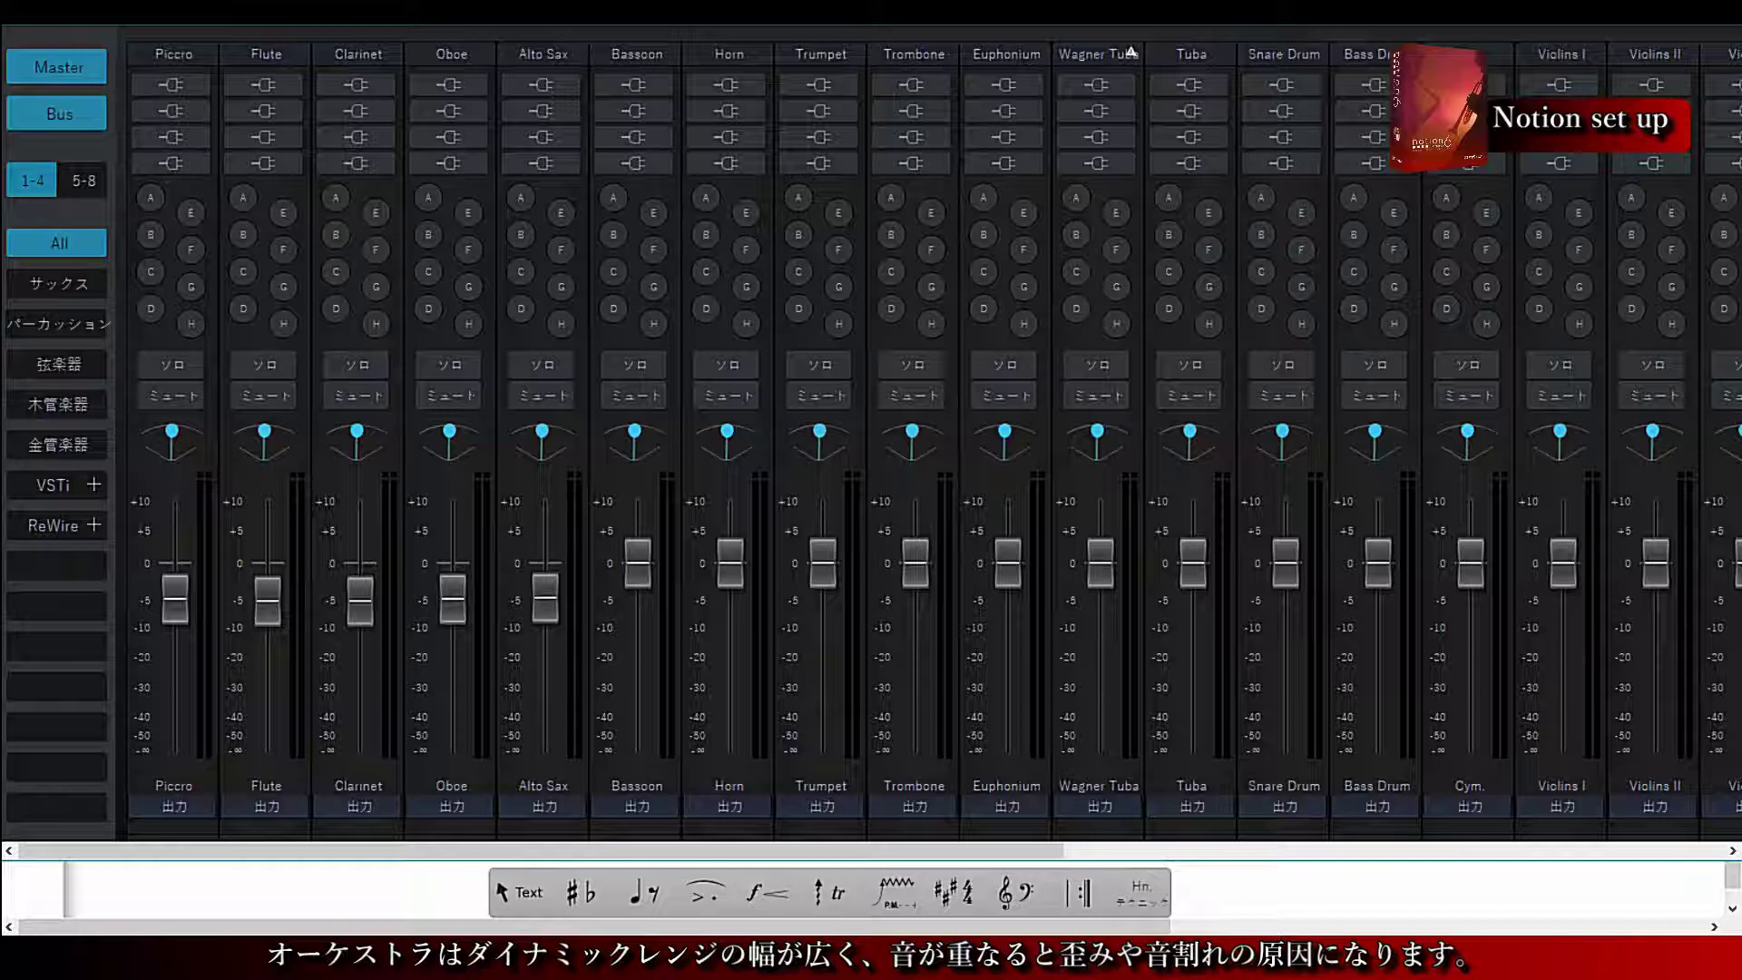
{"action": "left_click_drag", "start_coordinate": [638, 563], "coordinate": [638, 600]}
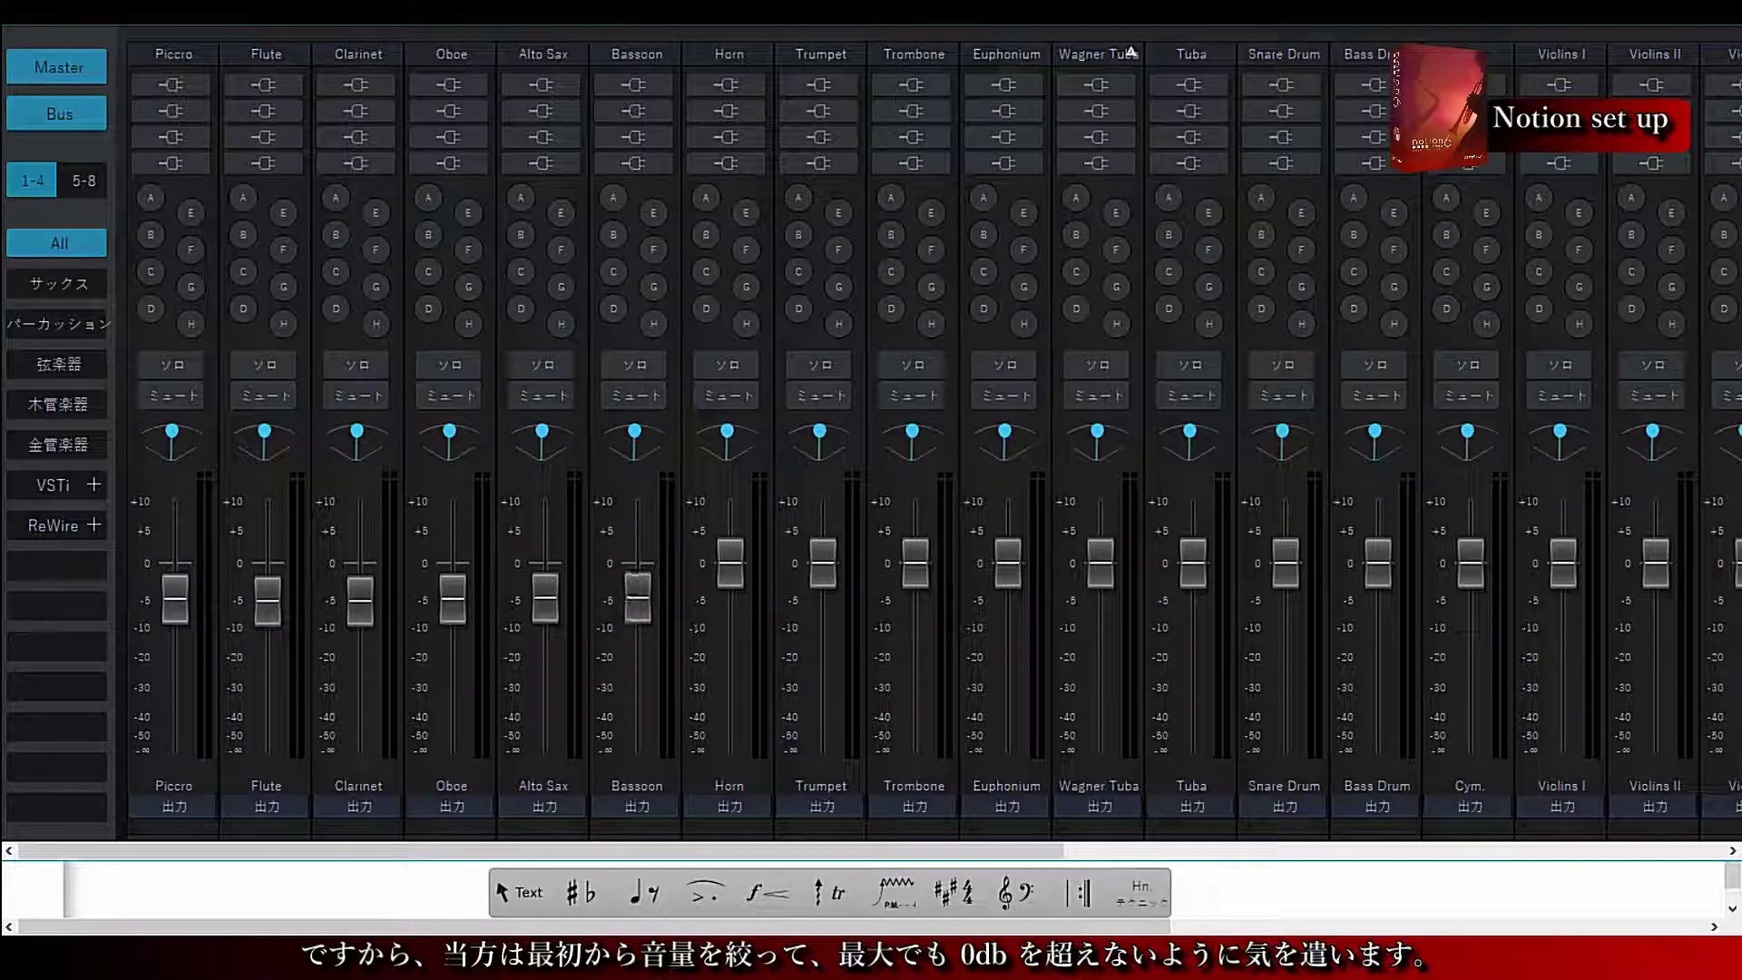
{"action": "left_click_drag", "start_coordinate": [729, 562], "coordinate": [729, 600]}
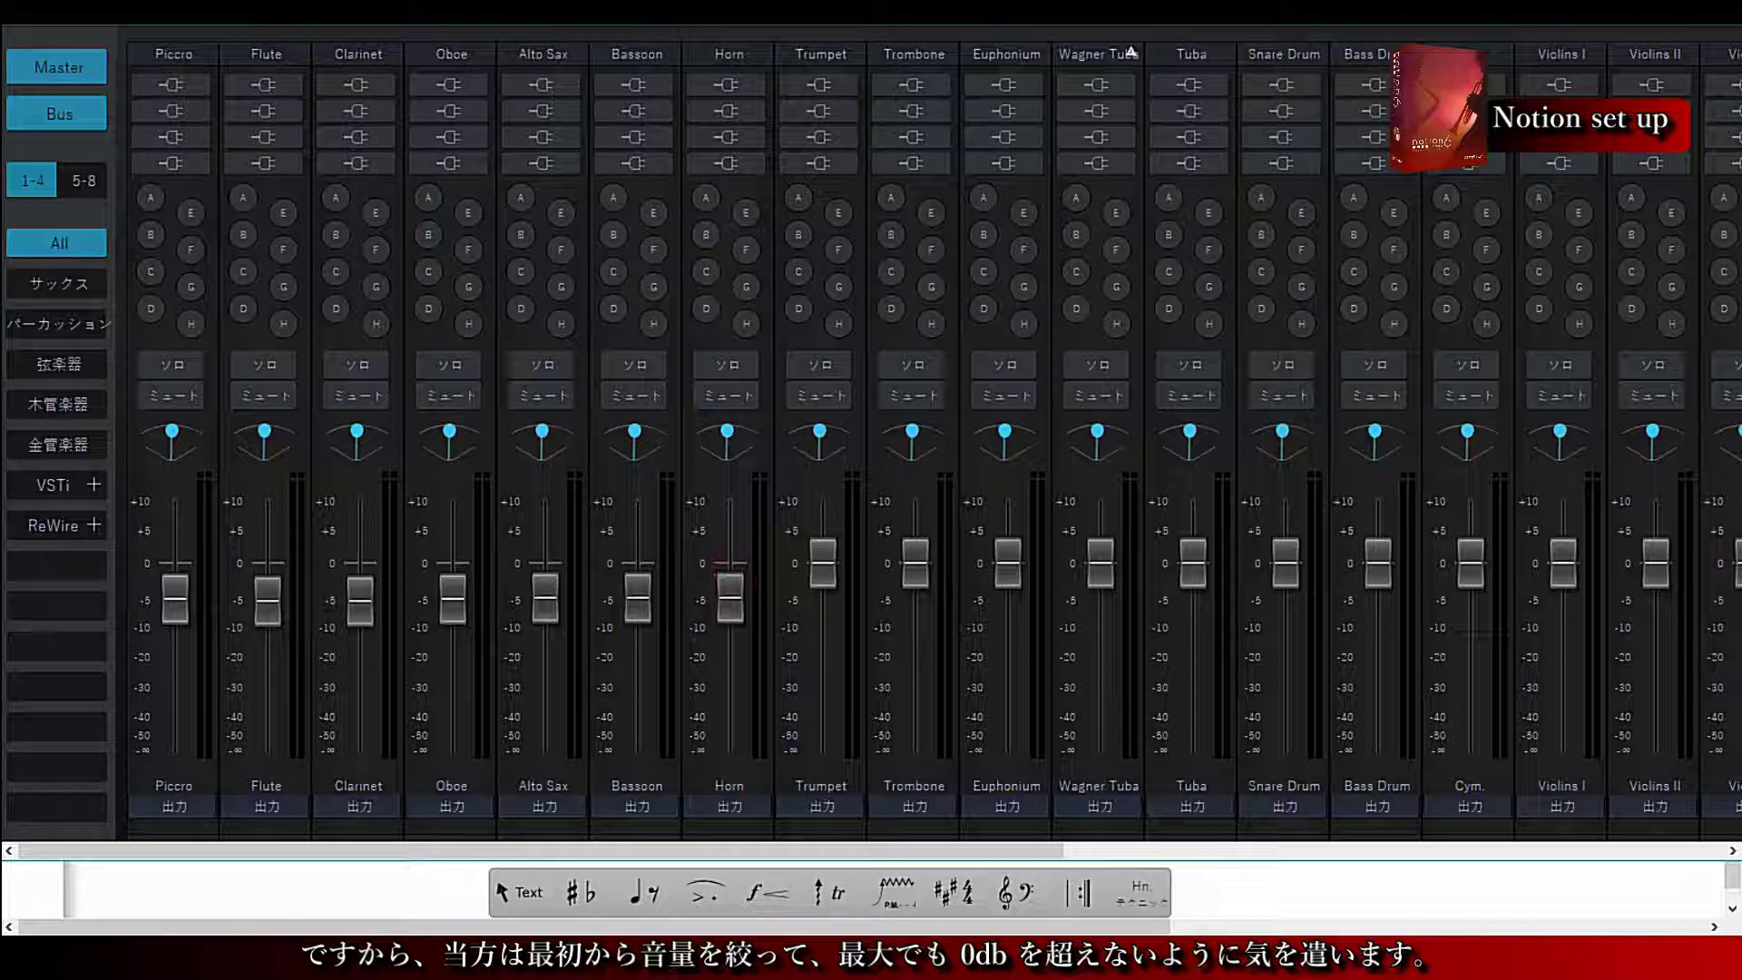
{"action": "left_click_drag", "start_coordinate": [823, 563], "coordinate": [822, 600]}
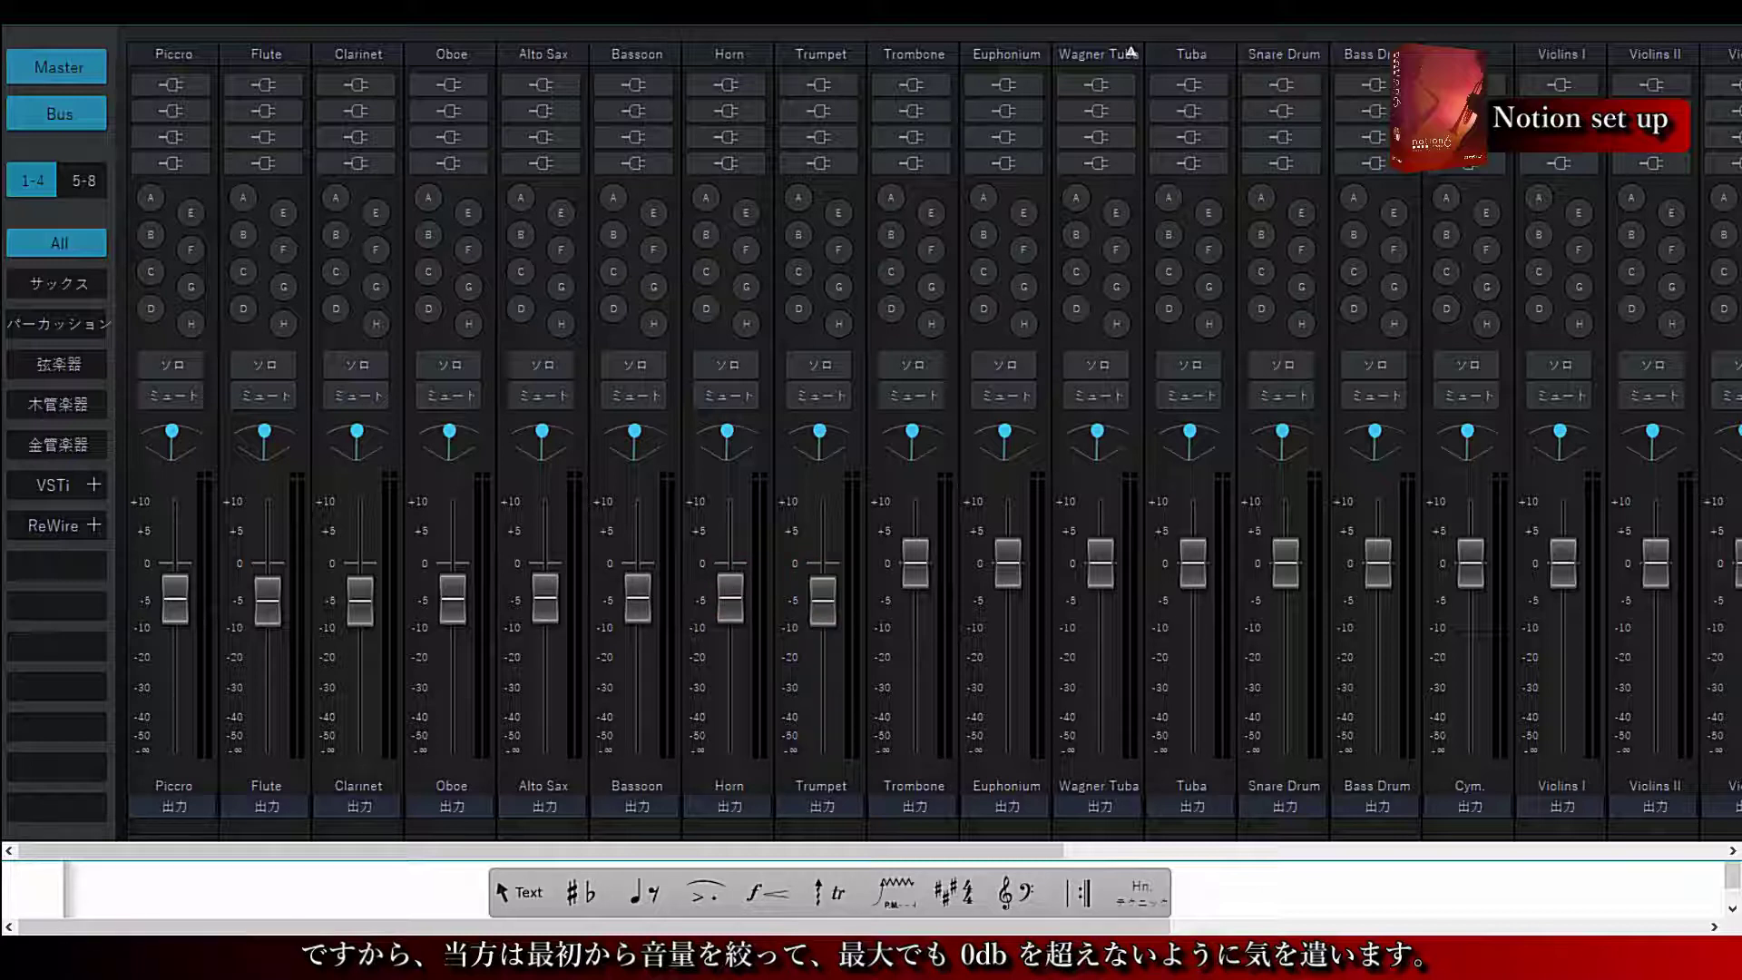
{"action": "left_click_drag", "start_coordinate": [915, 563], "coordinate": [915, 600]}
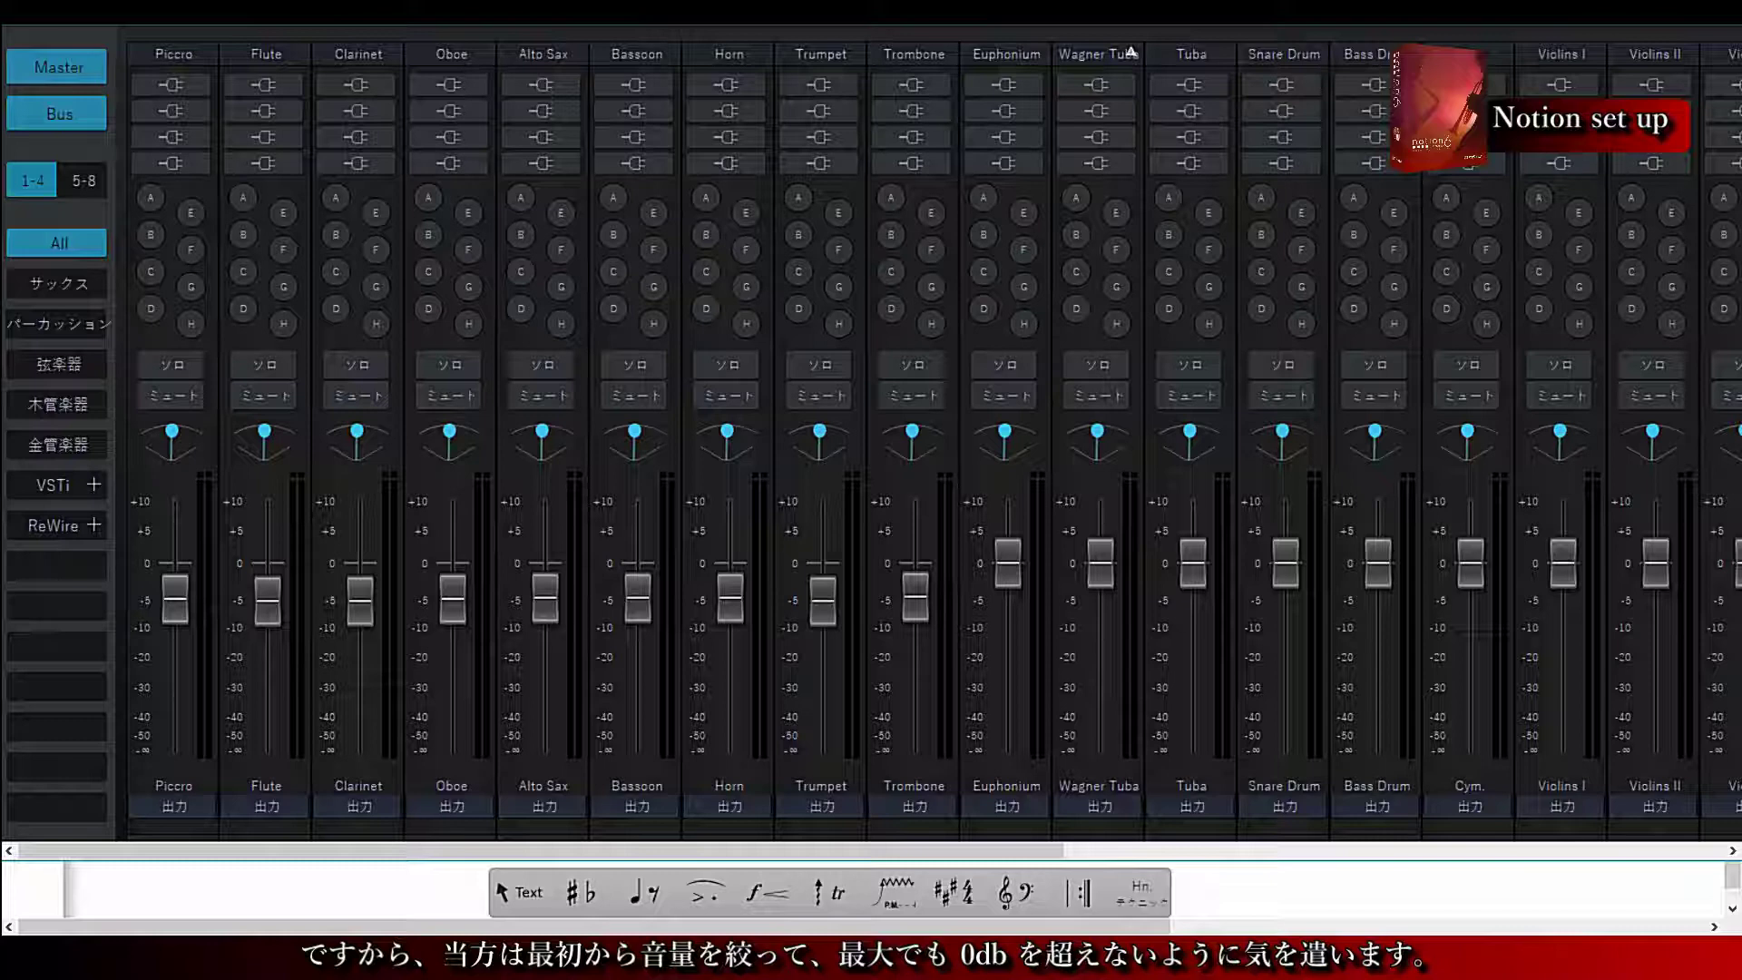
Pan Piccro well left, Flute and Clarinet slightly left, Oboe near centre, and Alto Sax and Bassoon towards the right
{"action": "mouse_move", "coordinate": [172, 431]}
{"action": "left_mouse_down"}
{"action": "mouse_move", "coordinate": [186, 434]}
{"action": "mouse_move", "coordinate": [153, 437]}
{"action": "left_mouse_up"}
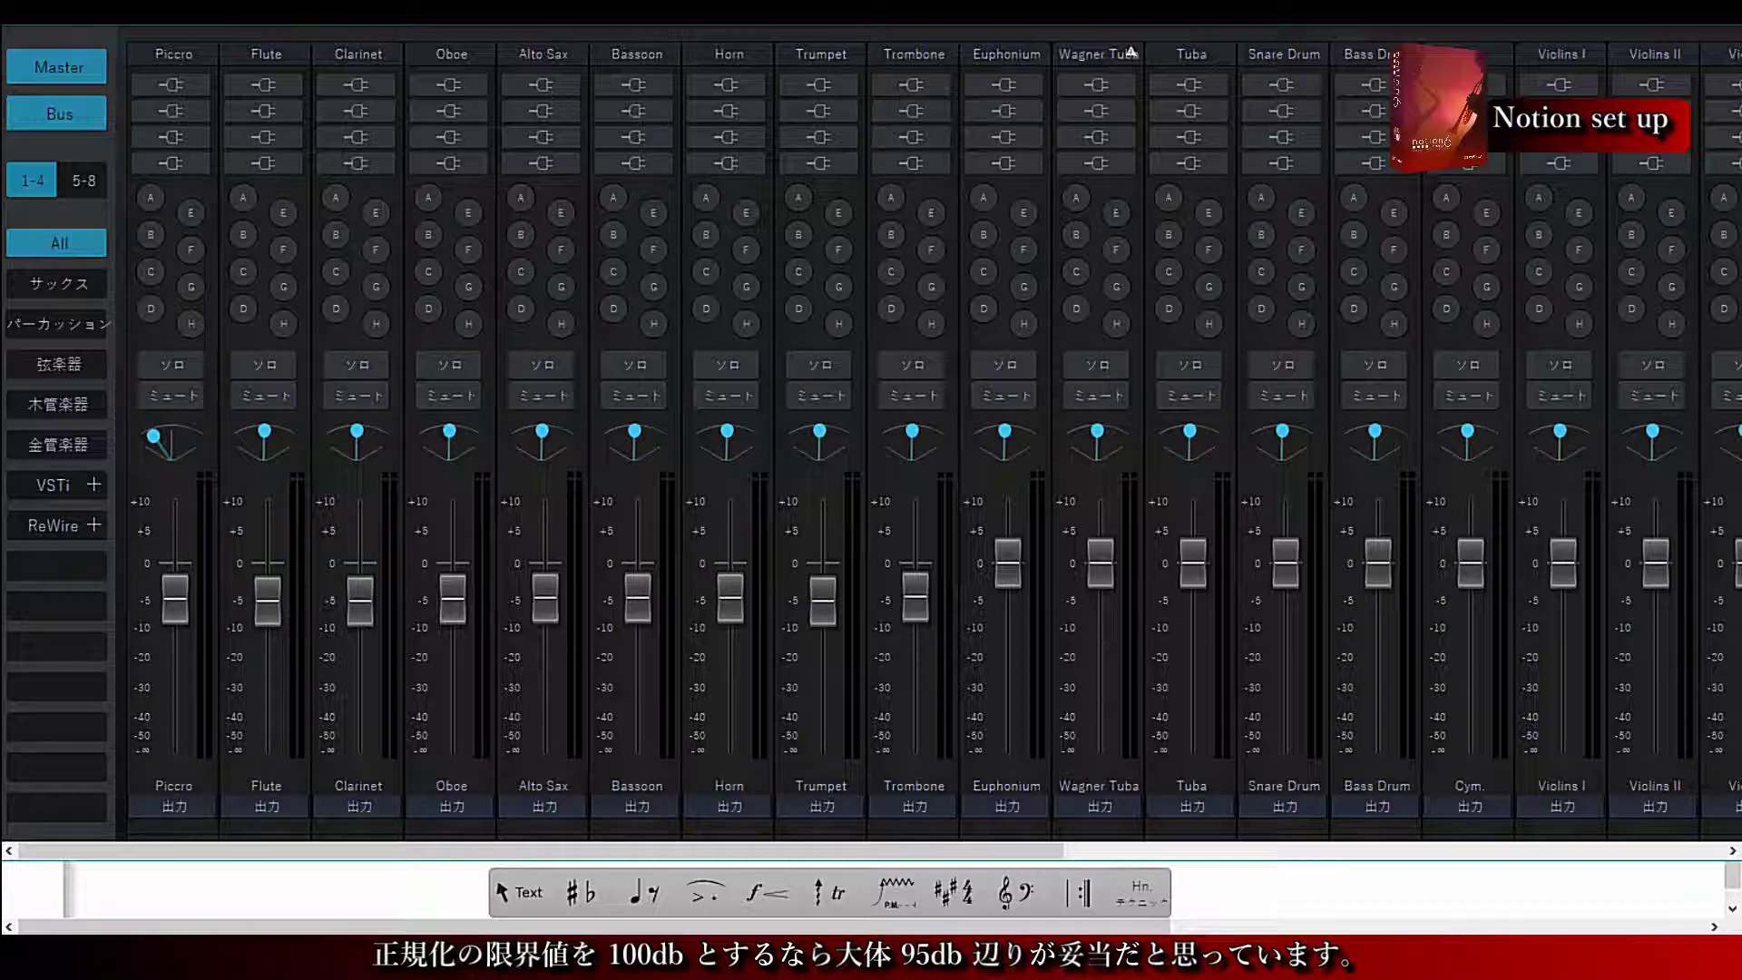
{"action": "mouse_move", "coordinate": [264, 431]}
{"action": "left_mouse_down"}
{"action": "mouse_move", "coordinate": [239, 438]}
{"action": "mouse_move", "coordinate": [257, 434]}
{"action": "left_mouse_up"}
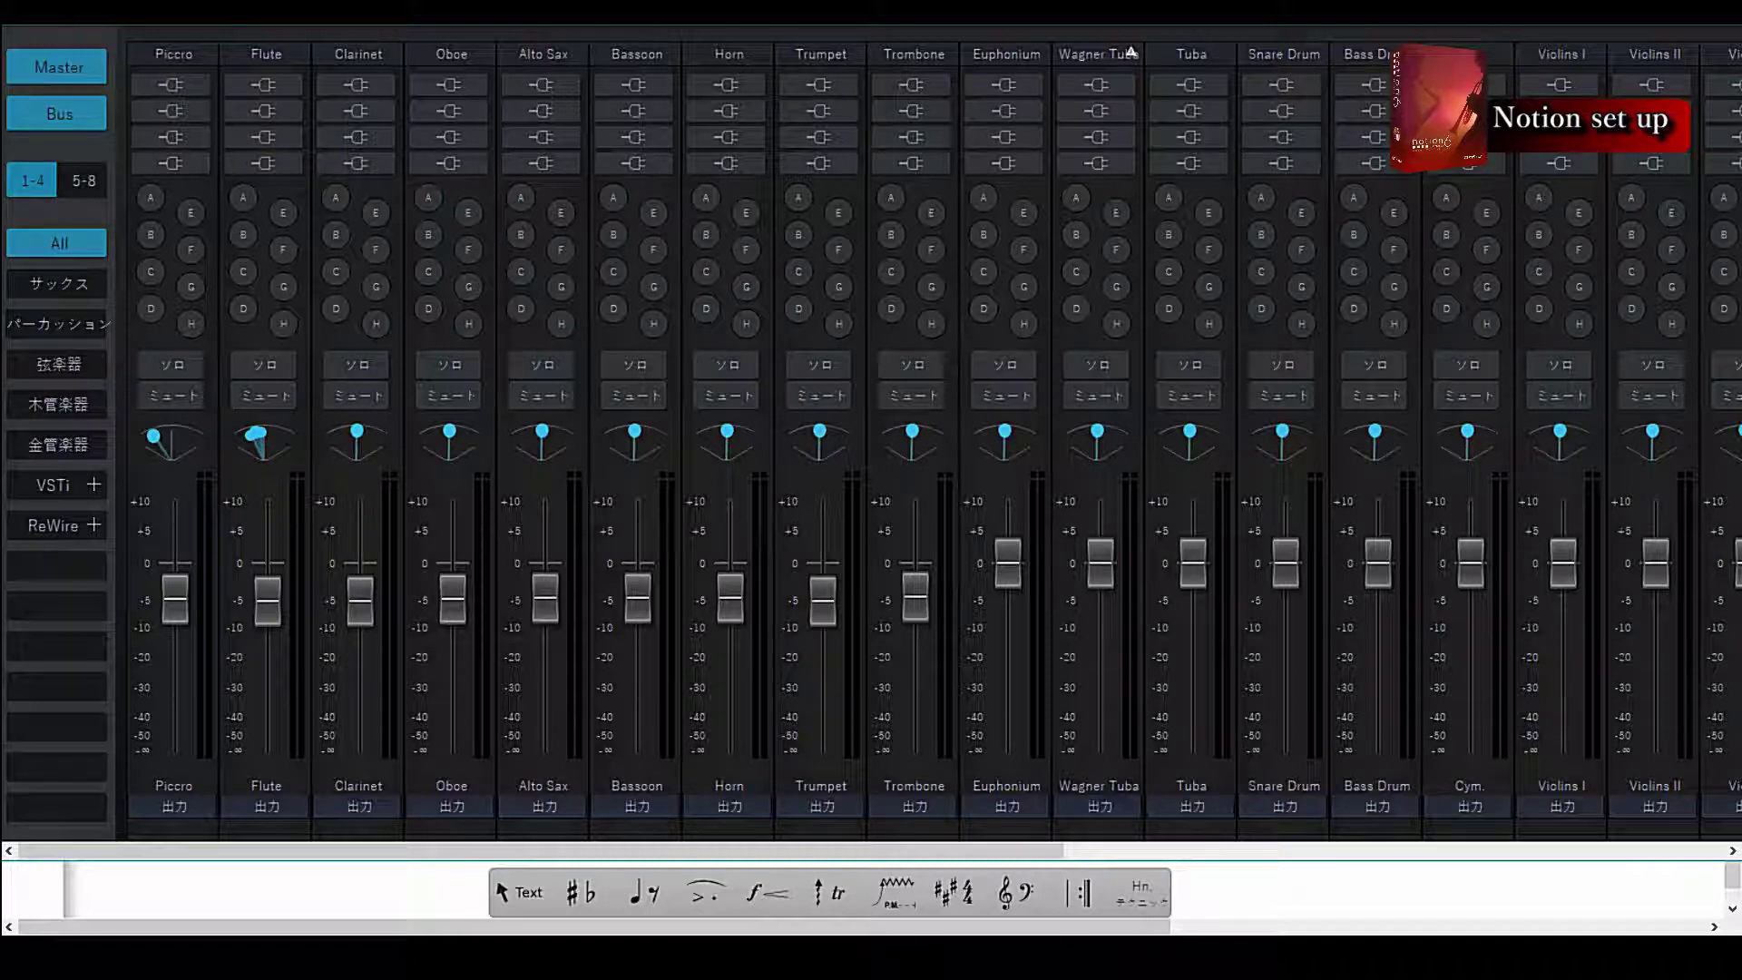
{"action": "left_click_drag", "start_coordinate": [357, 432], "coordinate": [355, 434]}
{"action": "left_click", "coordinate": [450, 432]}
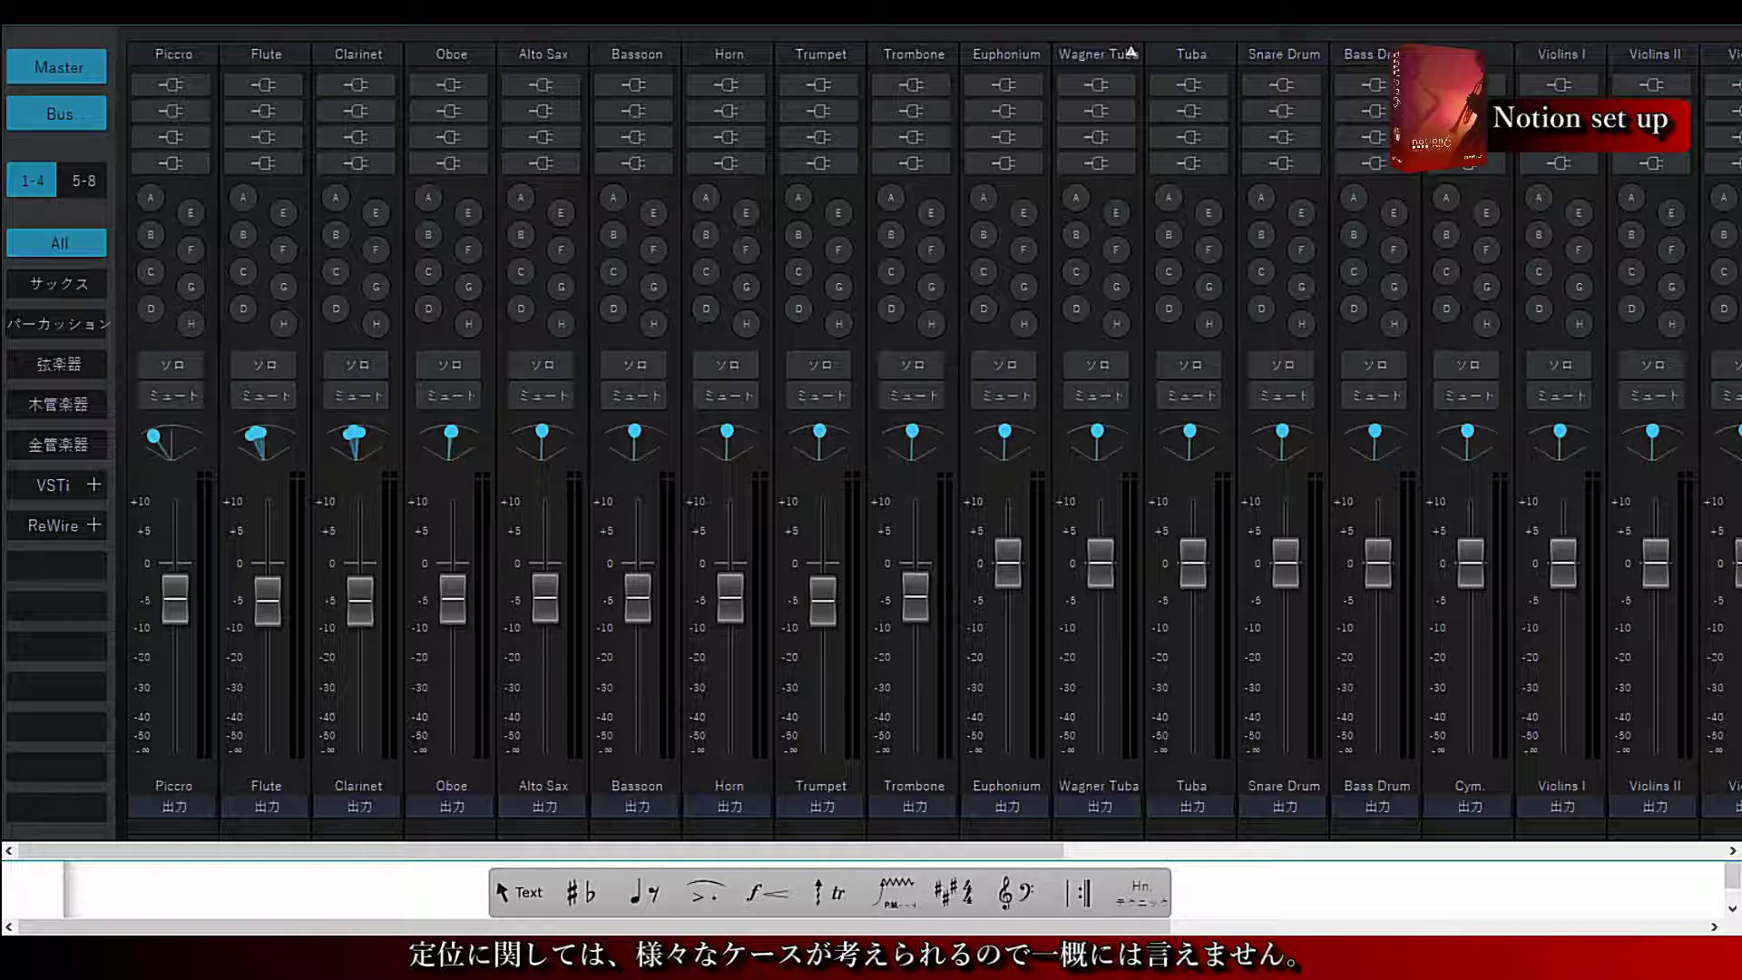
{"action": "left_click", "coordinate": [541, 432]}
{"action": "left_click", "coordinate": [635, 431]}
{"action": "left_click_drag", "start_coordinate": [636, 432], "coordinate": [645, 434]}
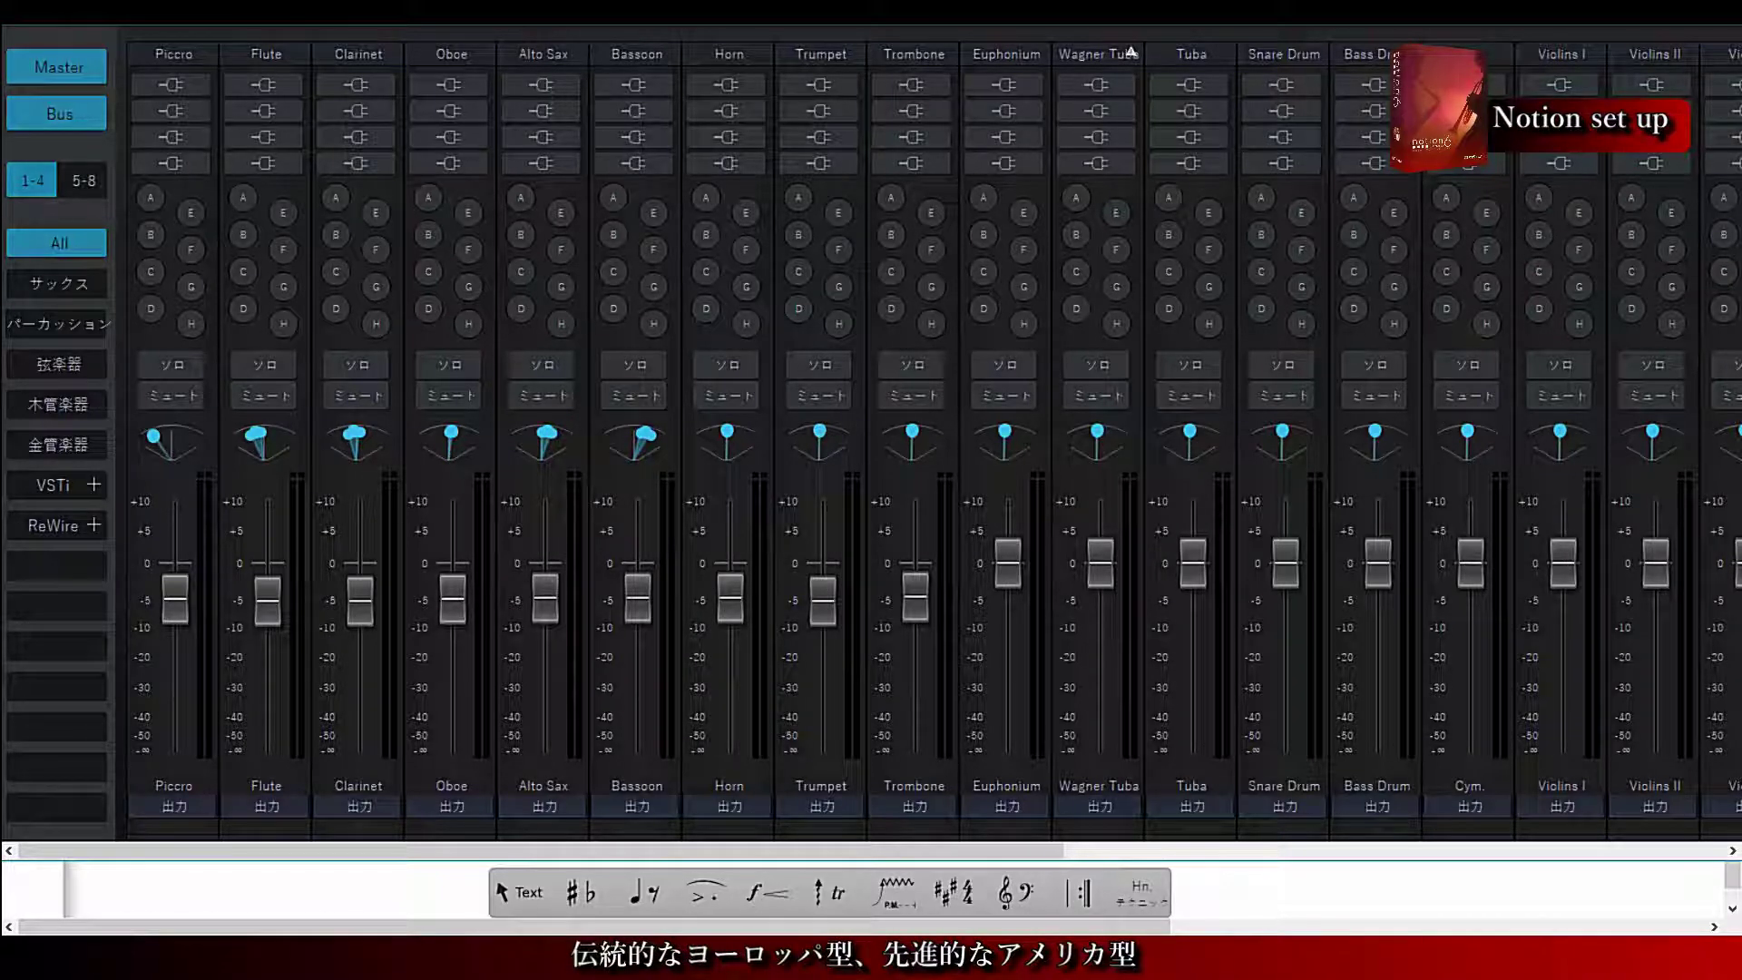
{"action": "left_click_drag", "start_coordinate": [550, 433], "coordinate": [564, 437]}
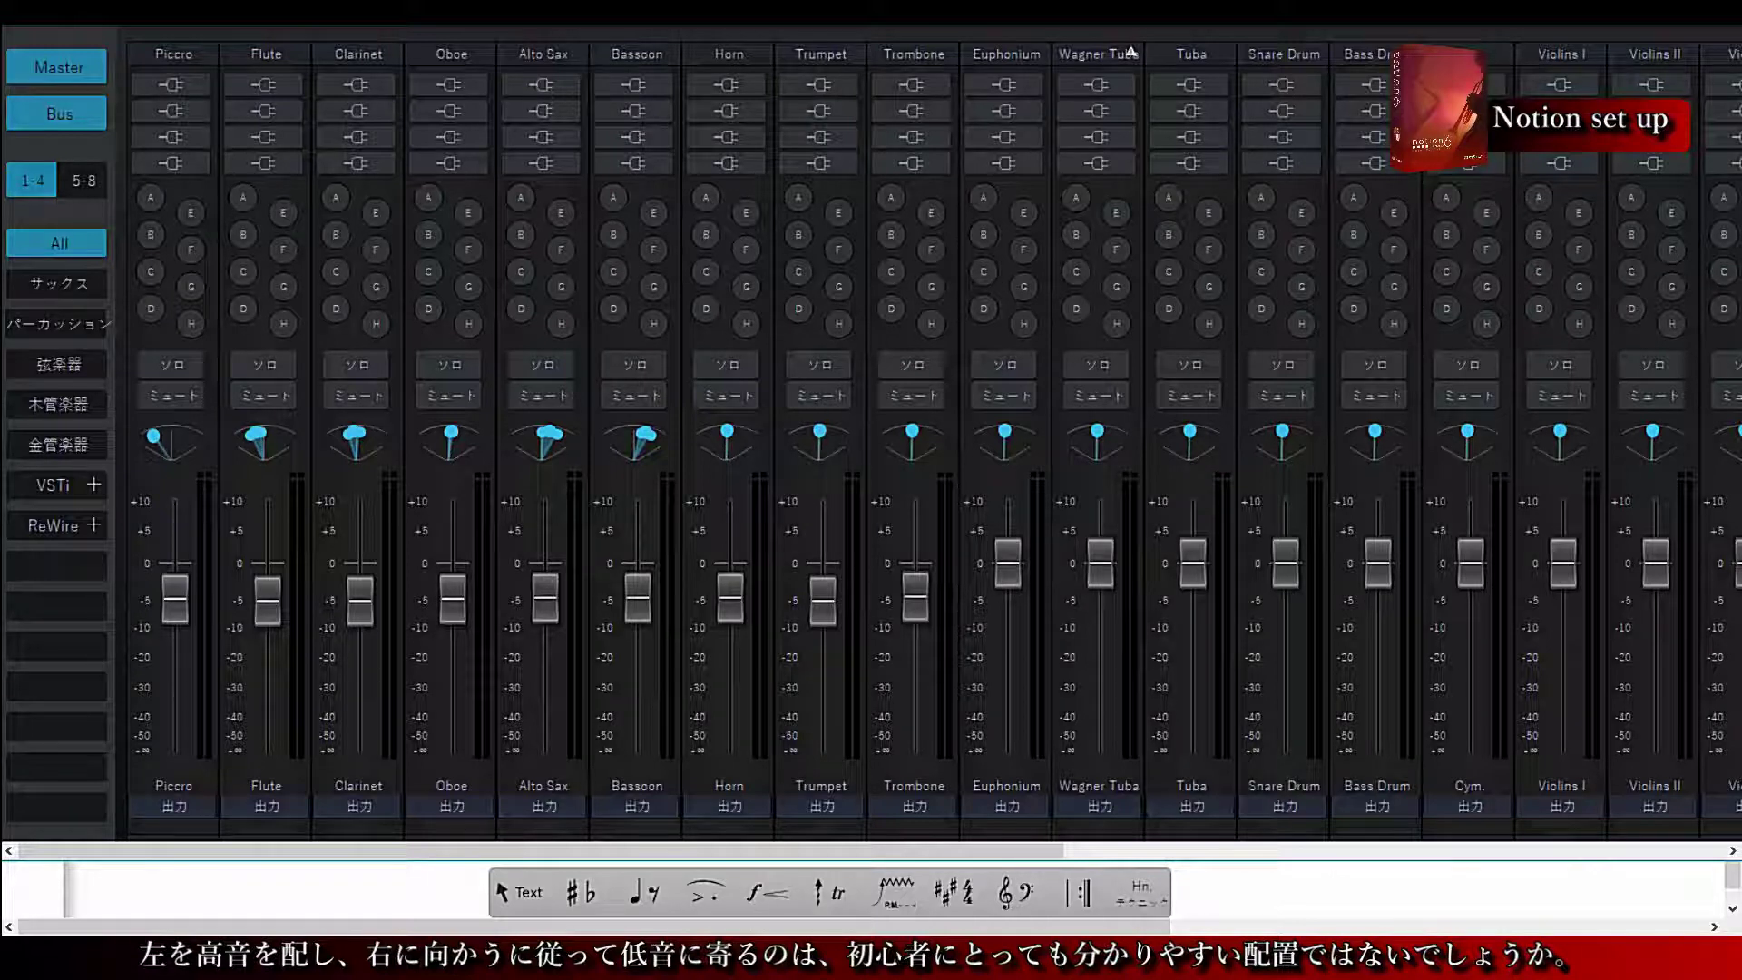
Spread the Horn channel's pan from left to slightly right of centre and shift the Trumpet channel's pan to the left
{"action": "left_click_drag", "start_coordinate": [729, 429], "coordinate": [733, 431]}
{"action": "left_click_drag", "start_coordinate": [726, 431], "coordinate": [707, 435]}
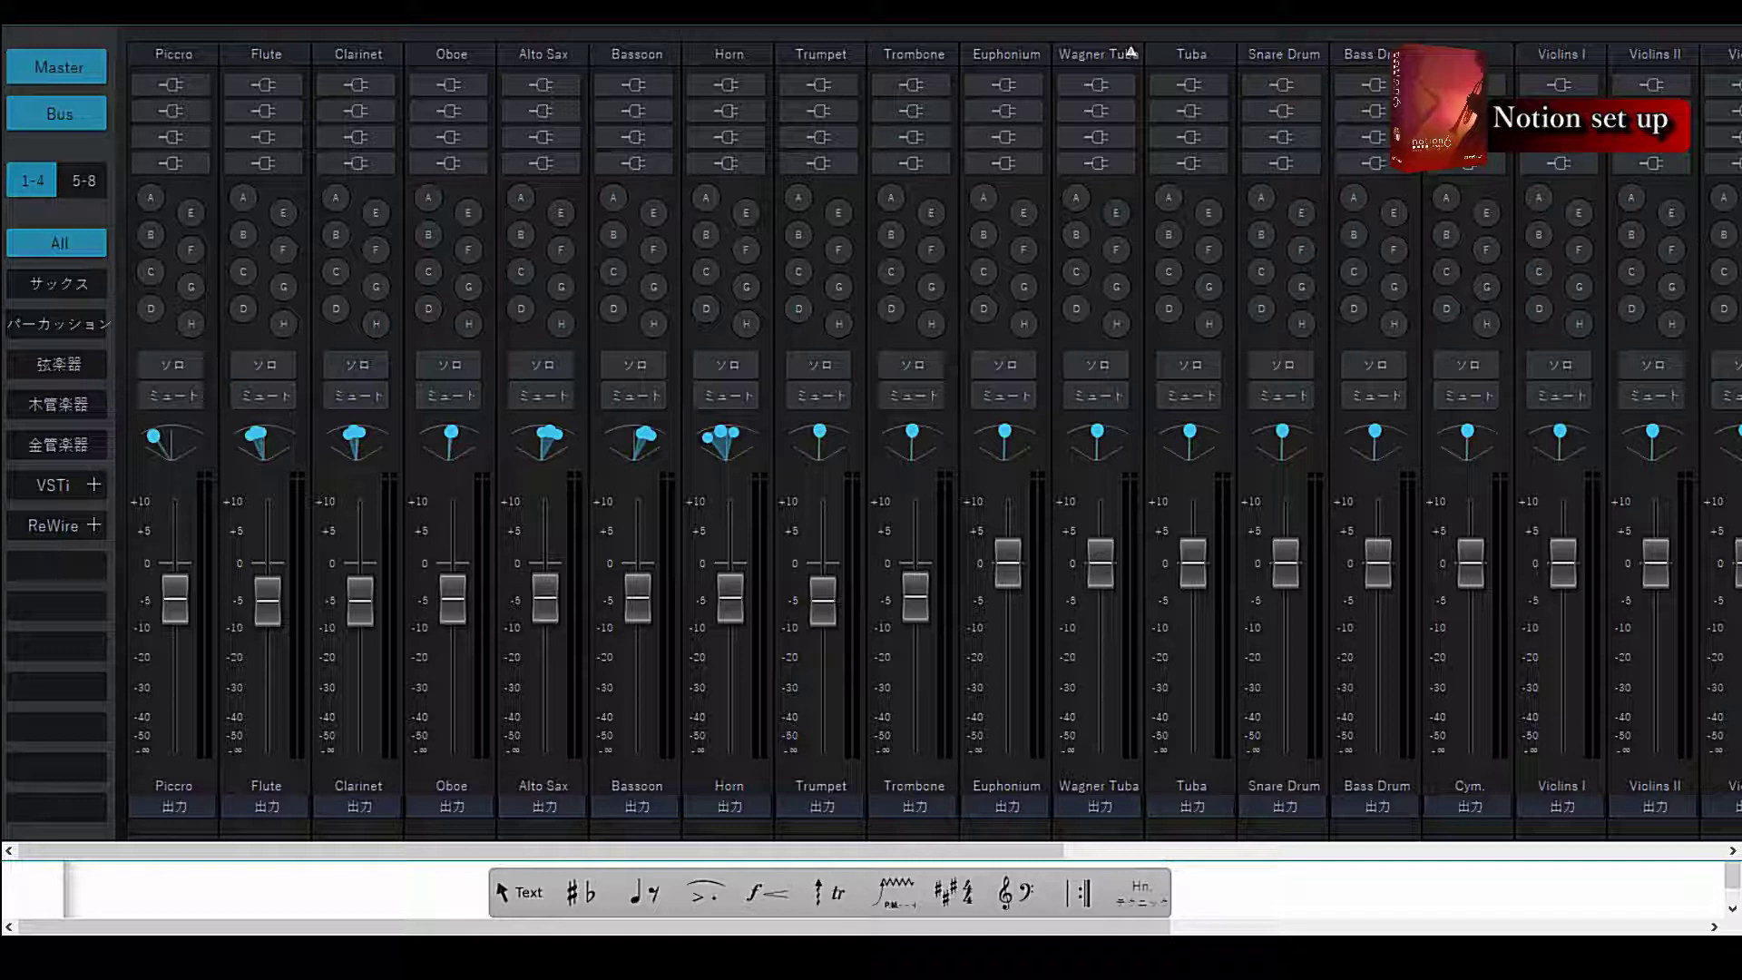
{"action": "left_click_drag", "start_coordinate": [819, 431], "coordinate": [807, 434]}
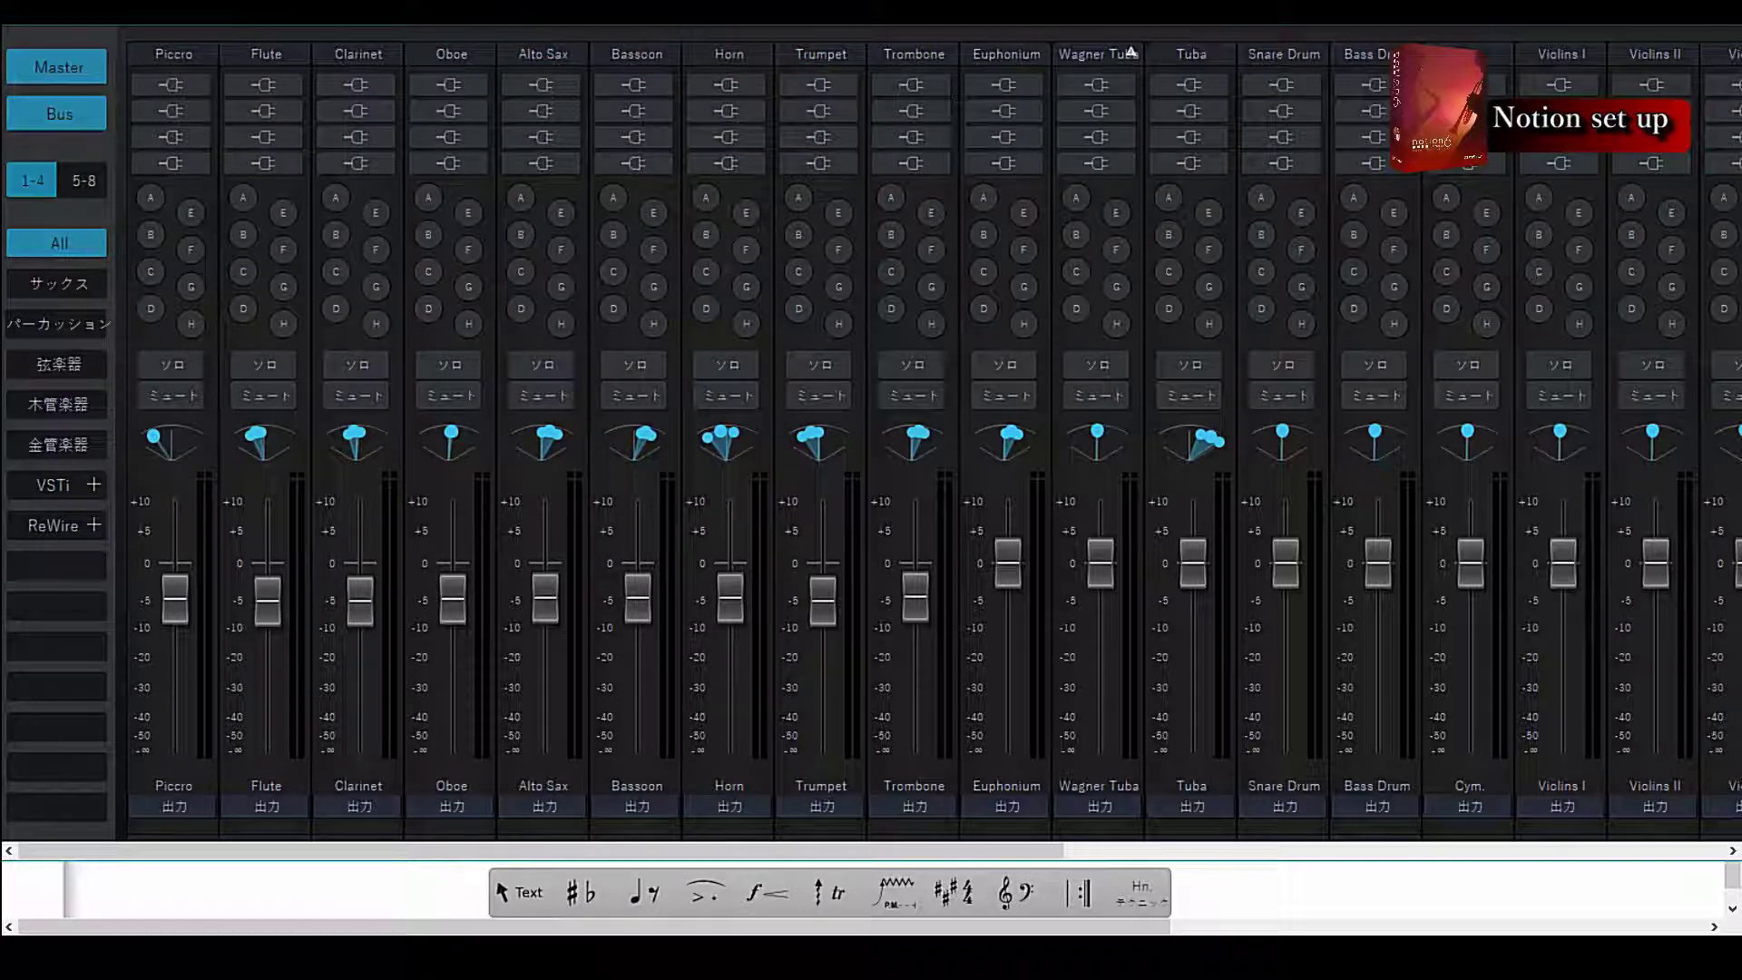
Examine the insert effects offered for the Piccro channel and look through the mixer's remaining channels
{"action": "left_click", "coordinate": [180, 84]}
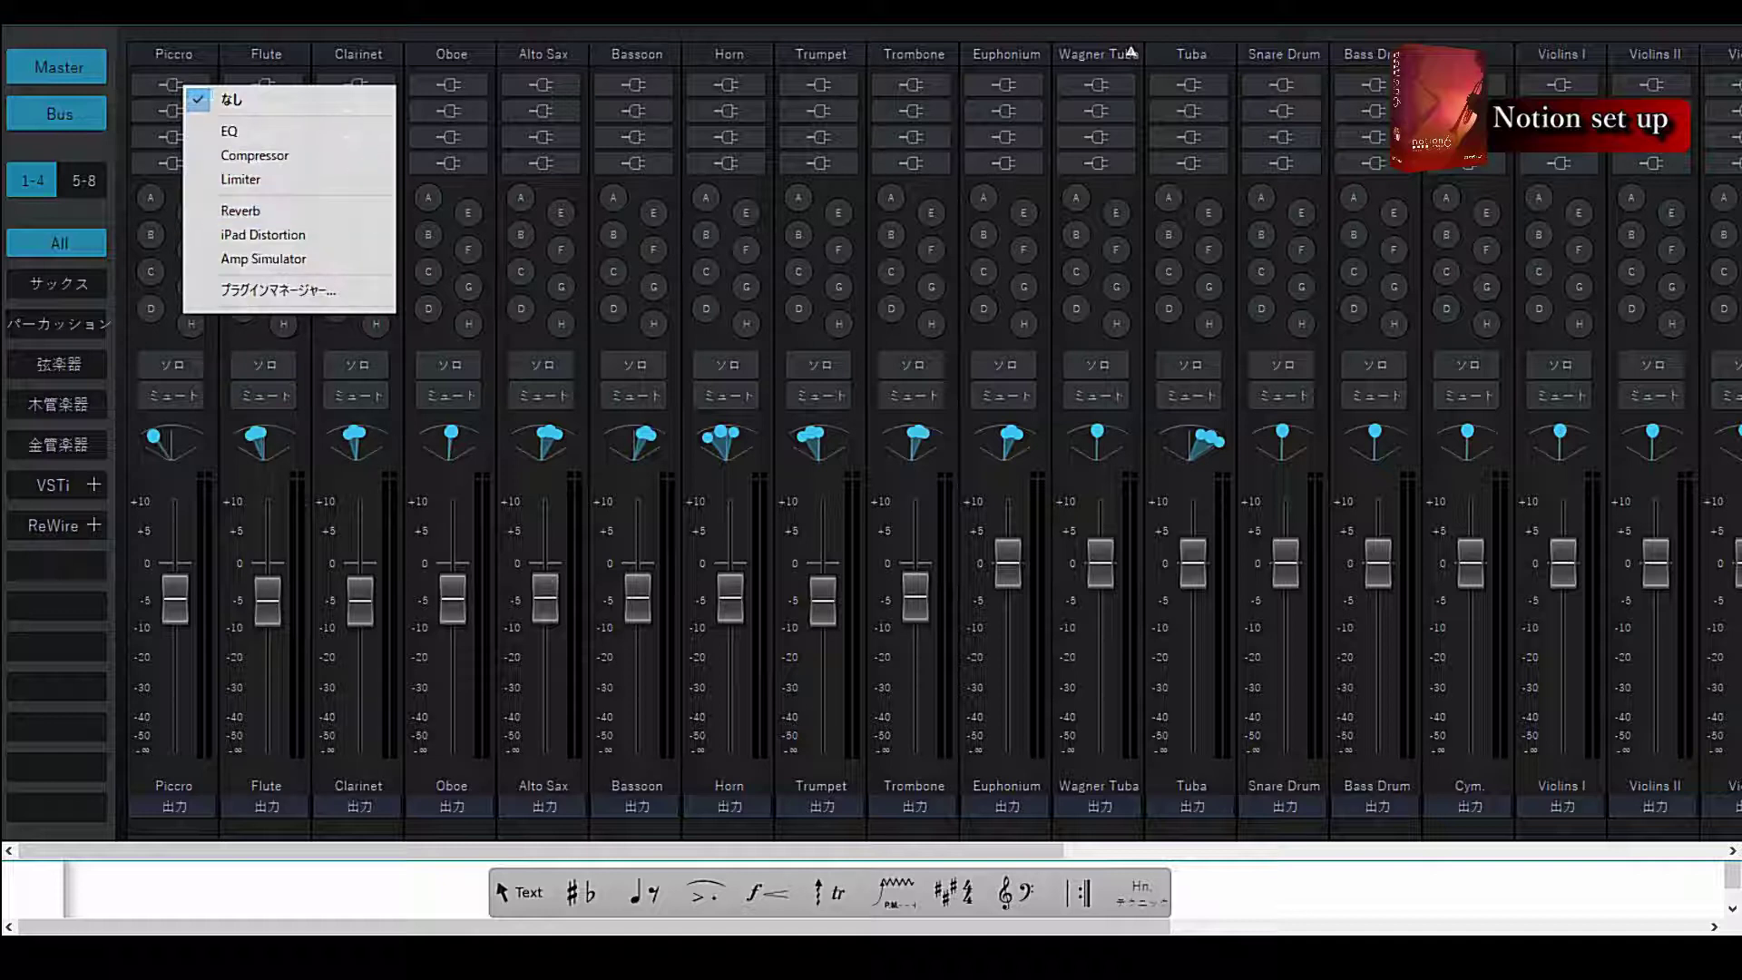
{"action": "left_click", "coordinate": [379, 27]}
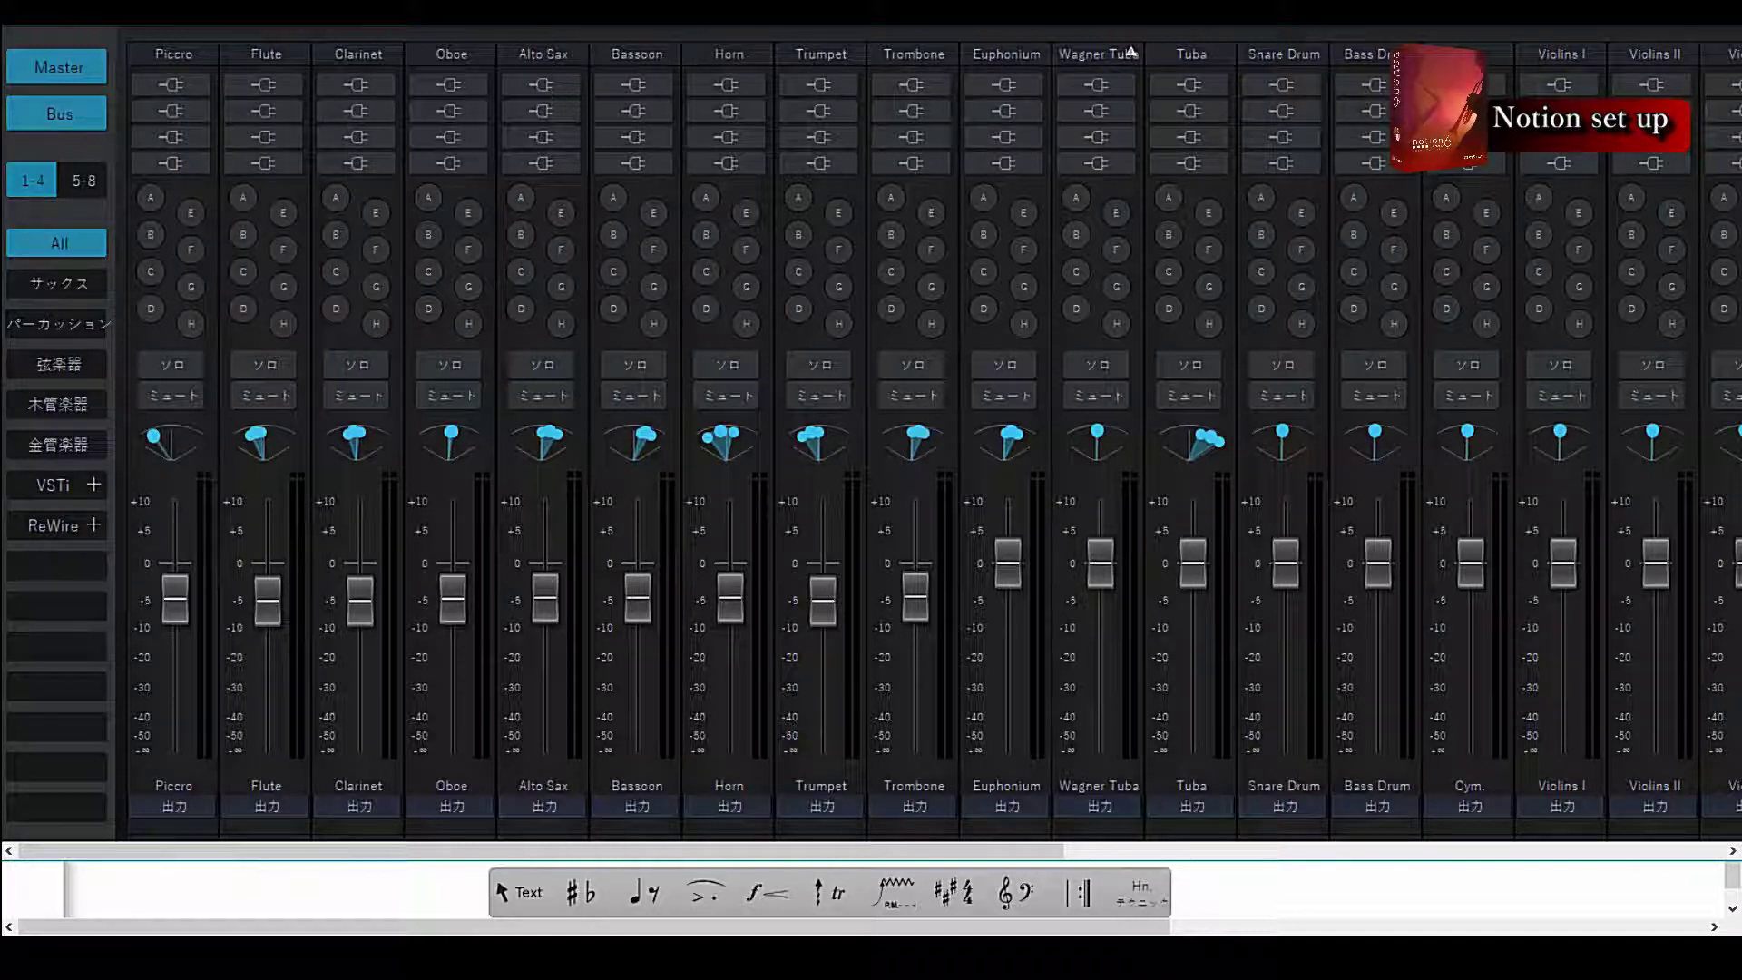
{"action": "left_click_drag", "start_coordinate": [769, 851], "coordinate": [1429, 851]}
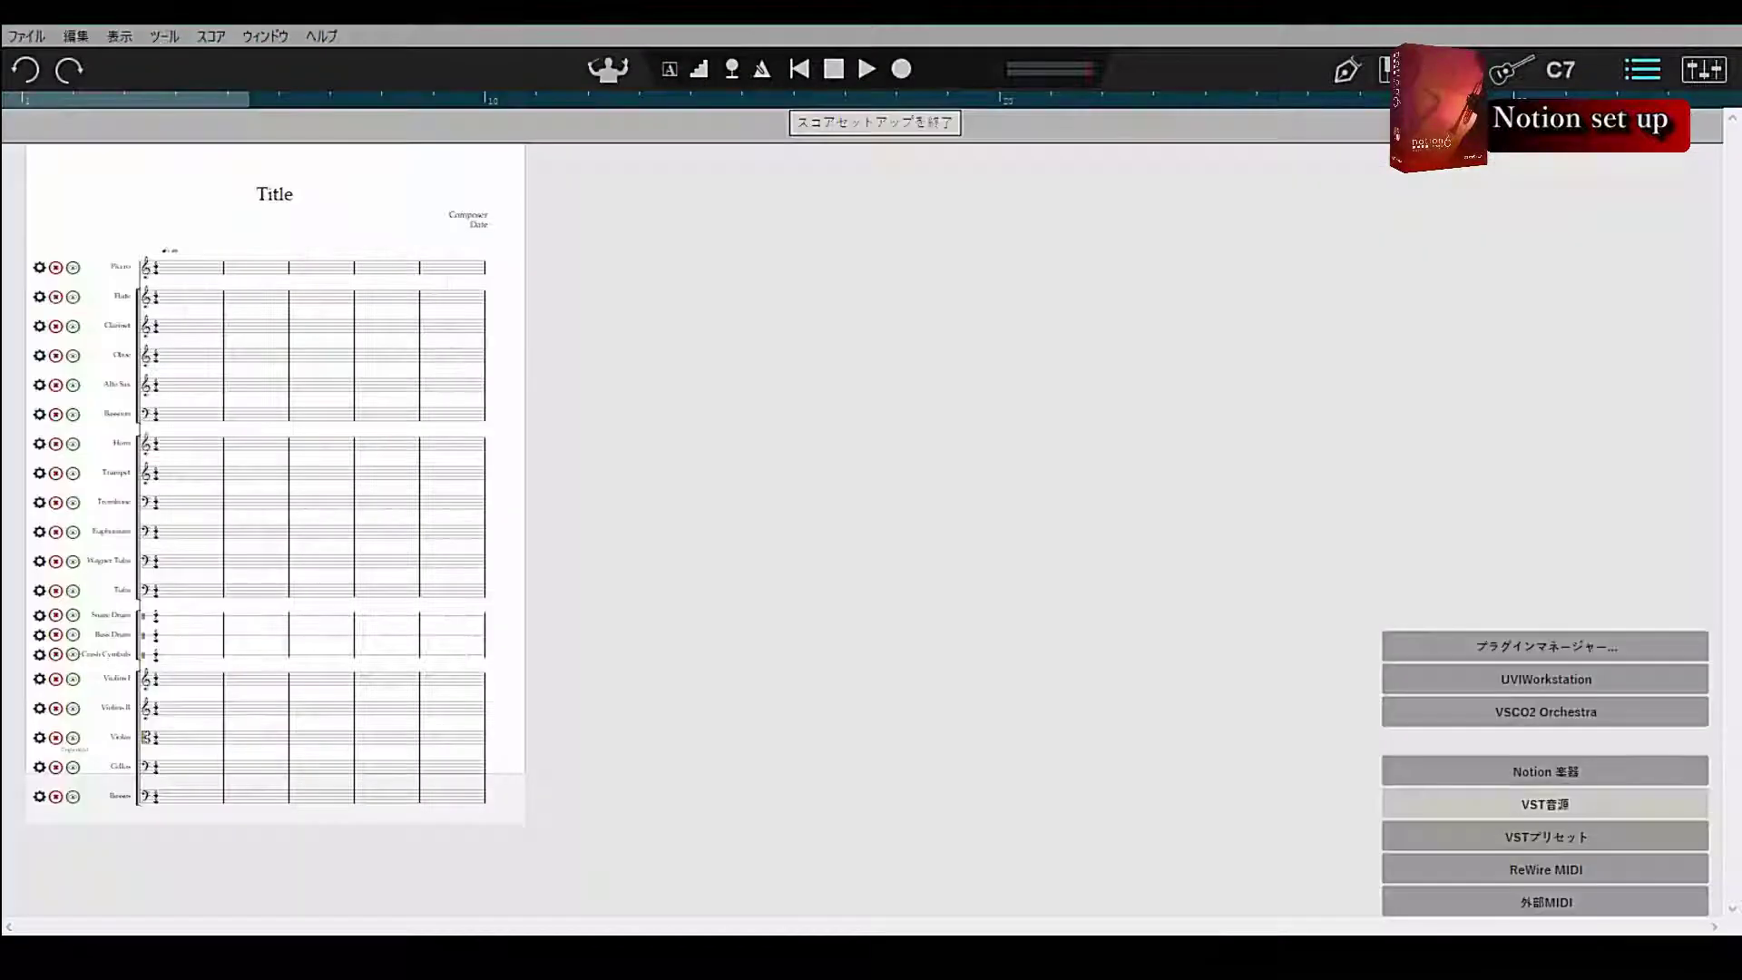
Add a UVIWorkstation VST instrument staff below the Piccolo staff in score setup and move its plug-in window beside the score
{"action": "left_click", "coordinate": [1446, 809]}
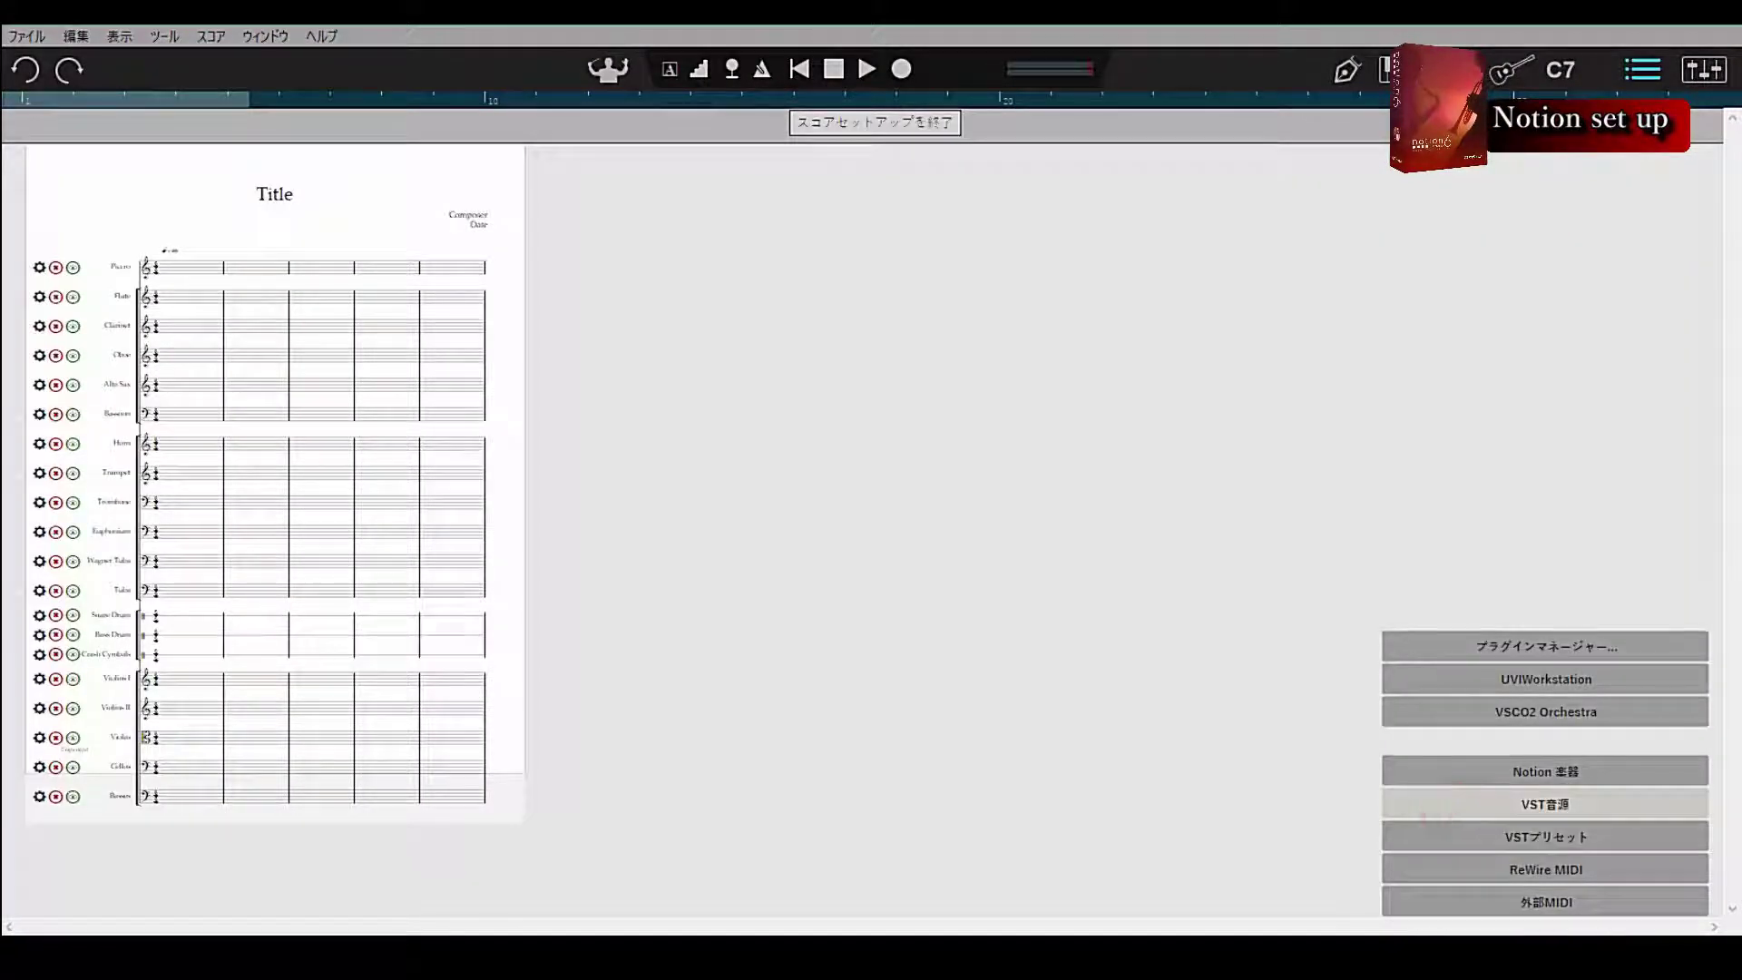
{"action": "mouse_move", "coordinate": [1452, 680]}
{"action": "left_click", "coordinate": [1343, 686]}
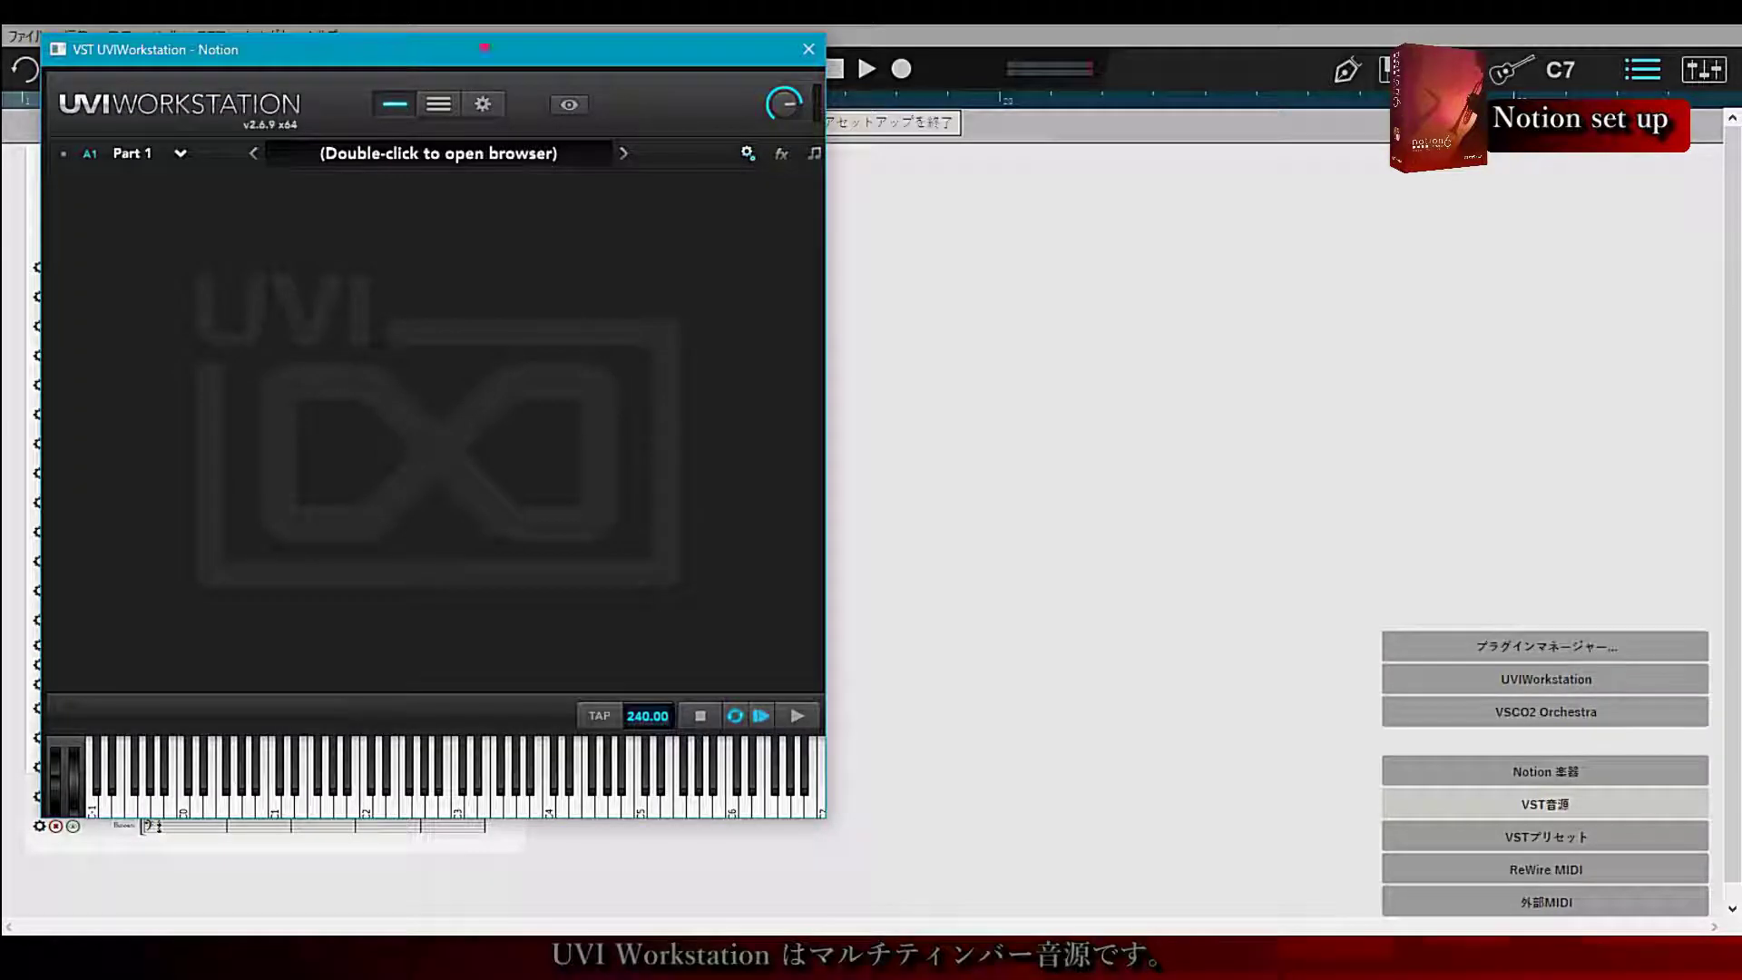
{"action": "left_click_drag", "start_coordinate": [488, 56], "coordinate": [1072, 64]}
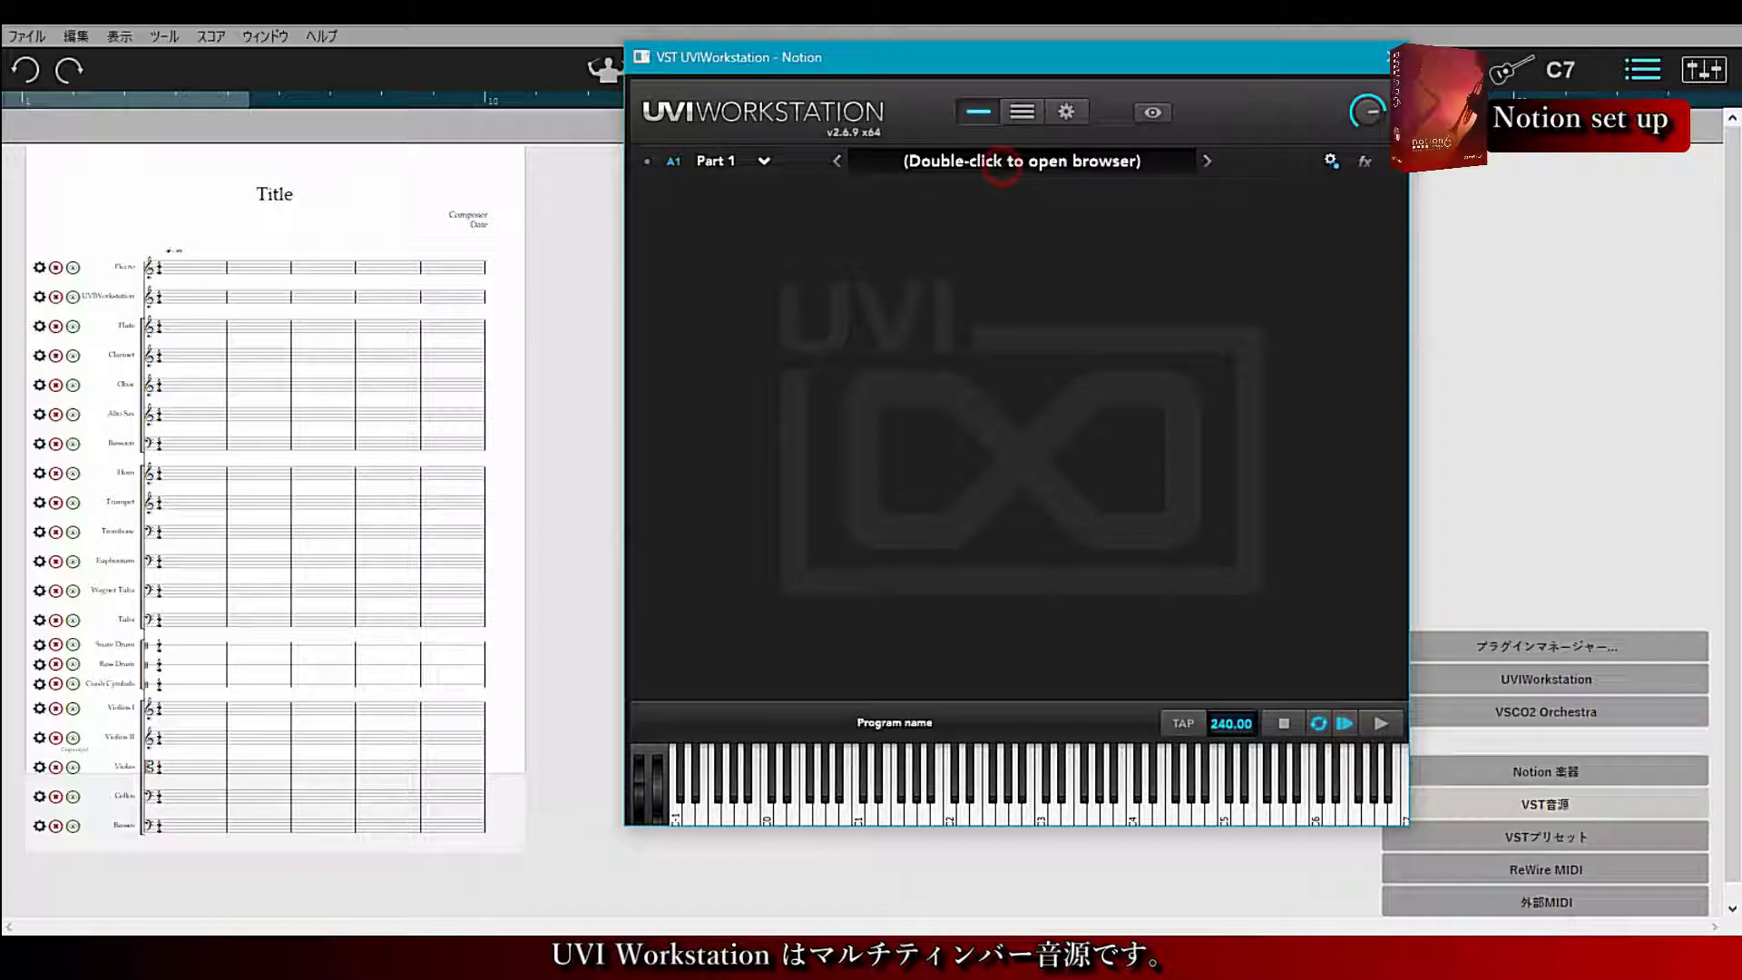
Load Ah.wav into Part 1 from the "Ghosthack - Vocal Kit 1" folder of the Summer Sample Pack Bundle on drive D:
{"action": "double_click", "coordinate": [1019, 164]}
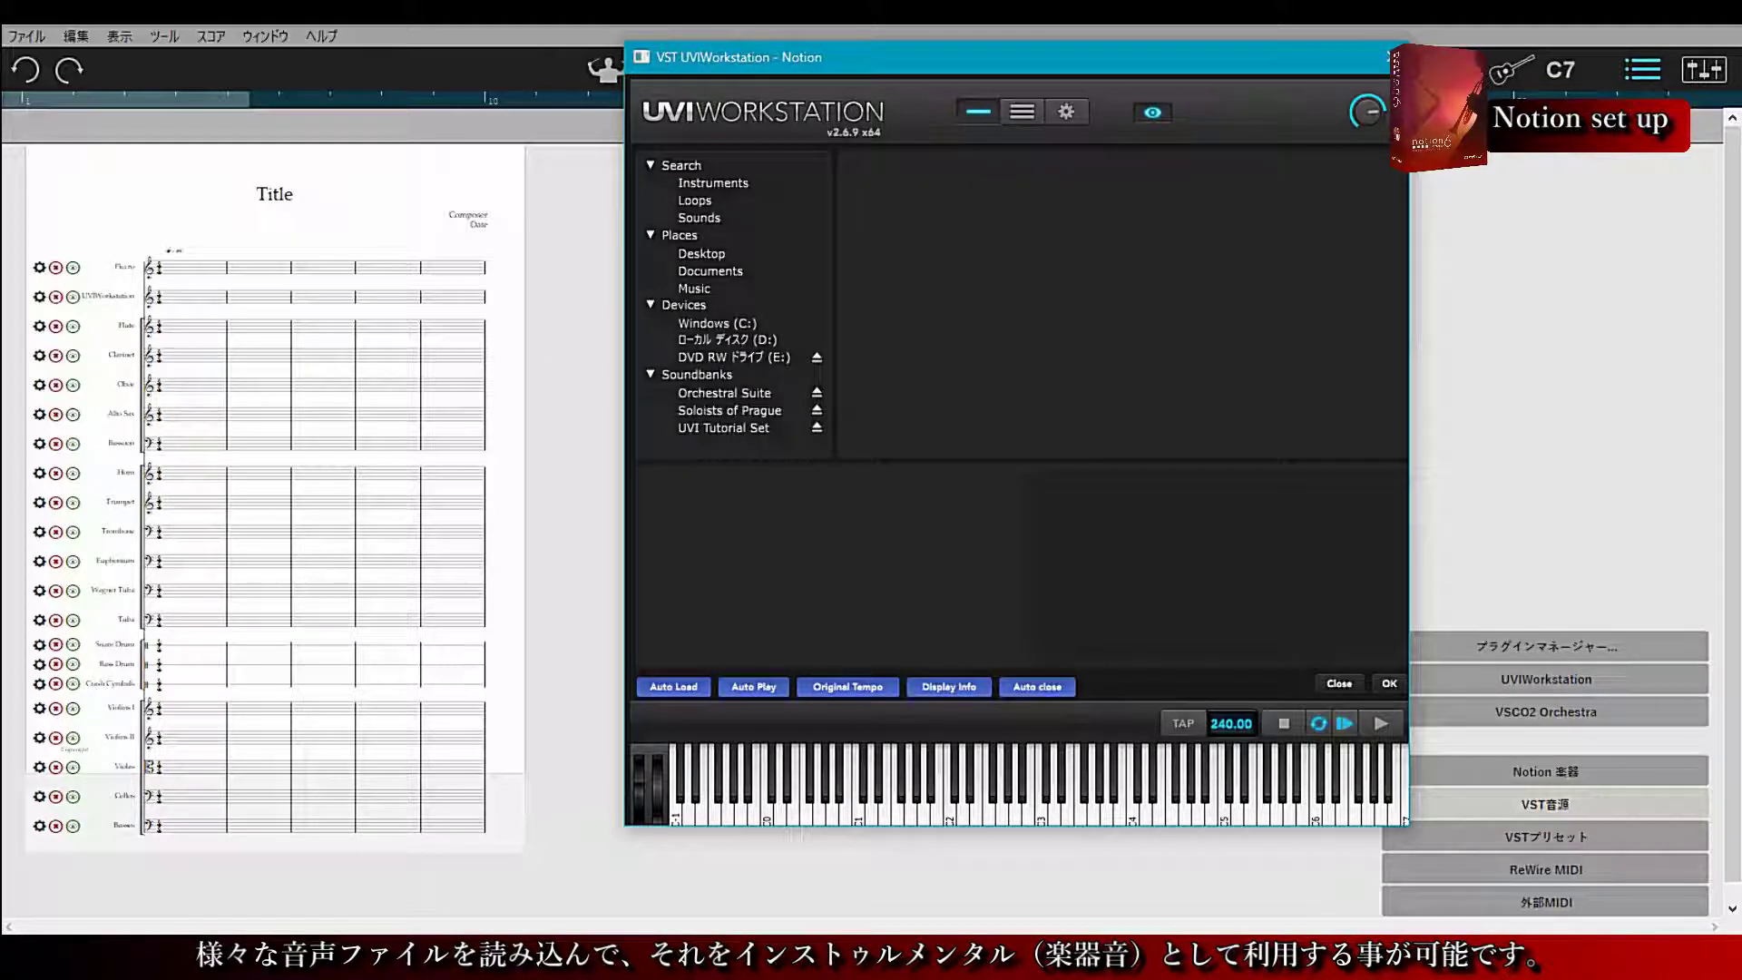
{"action": "left_click", "coordinate": [740, 340]}
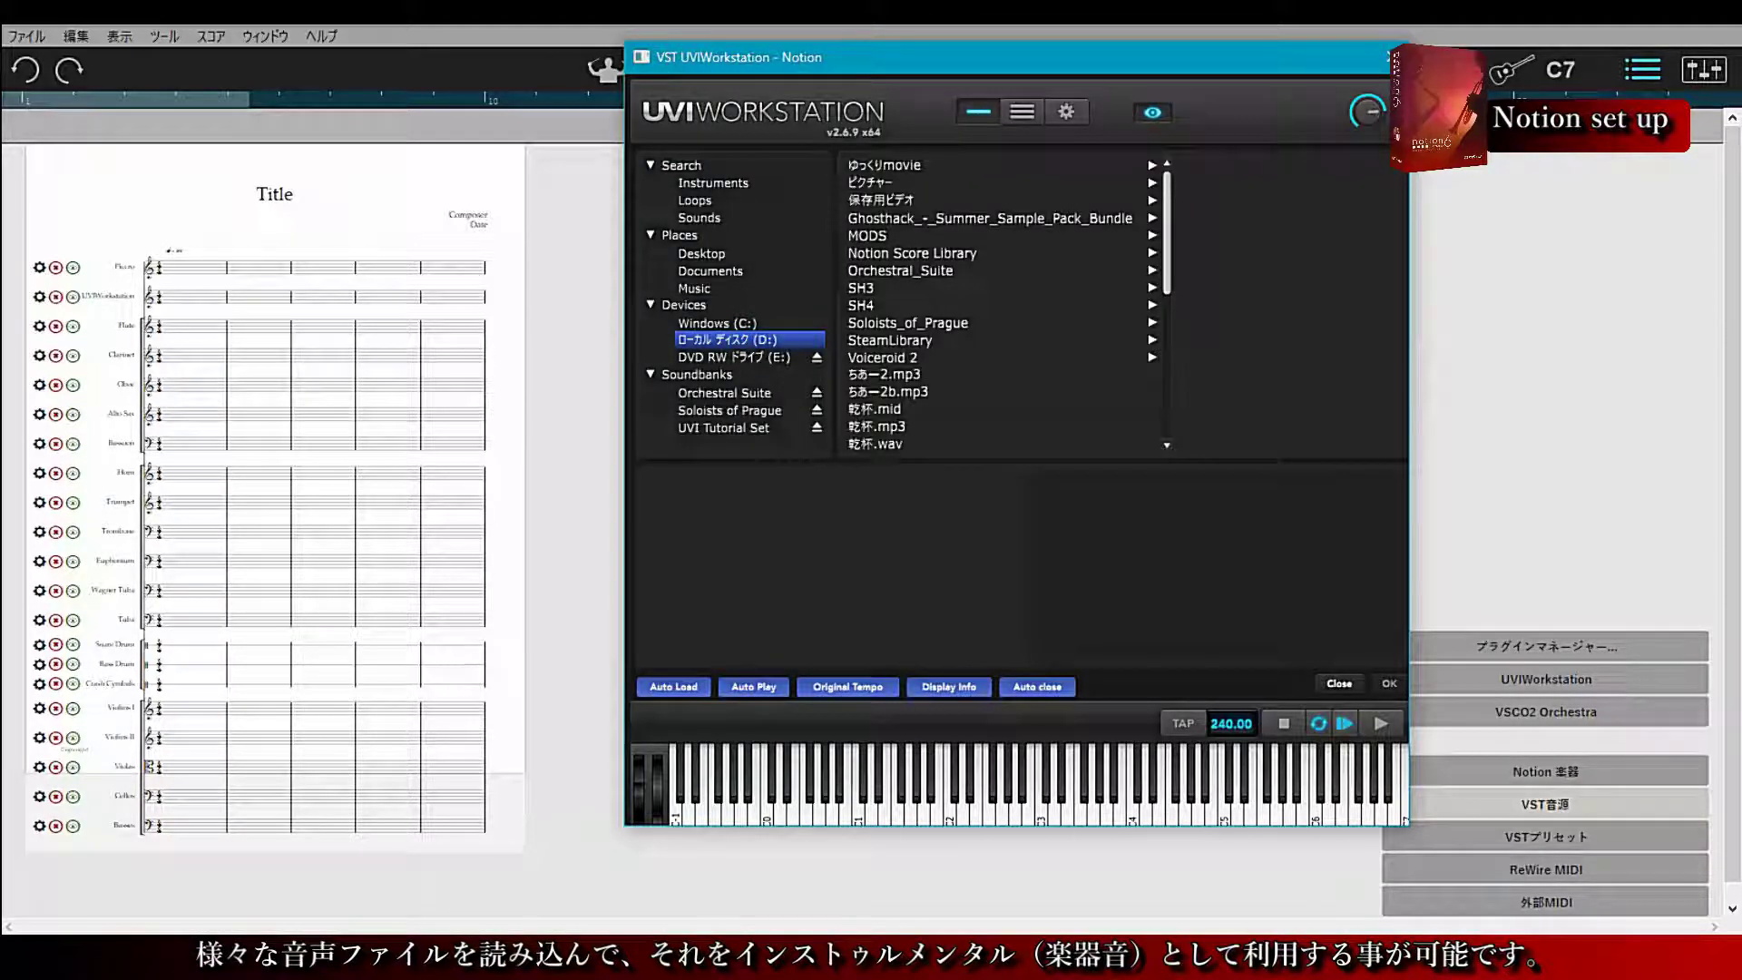
{"action": "left_click", "coordinate": [1030, 218]}
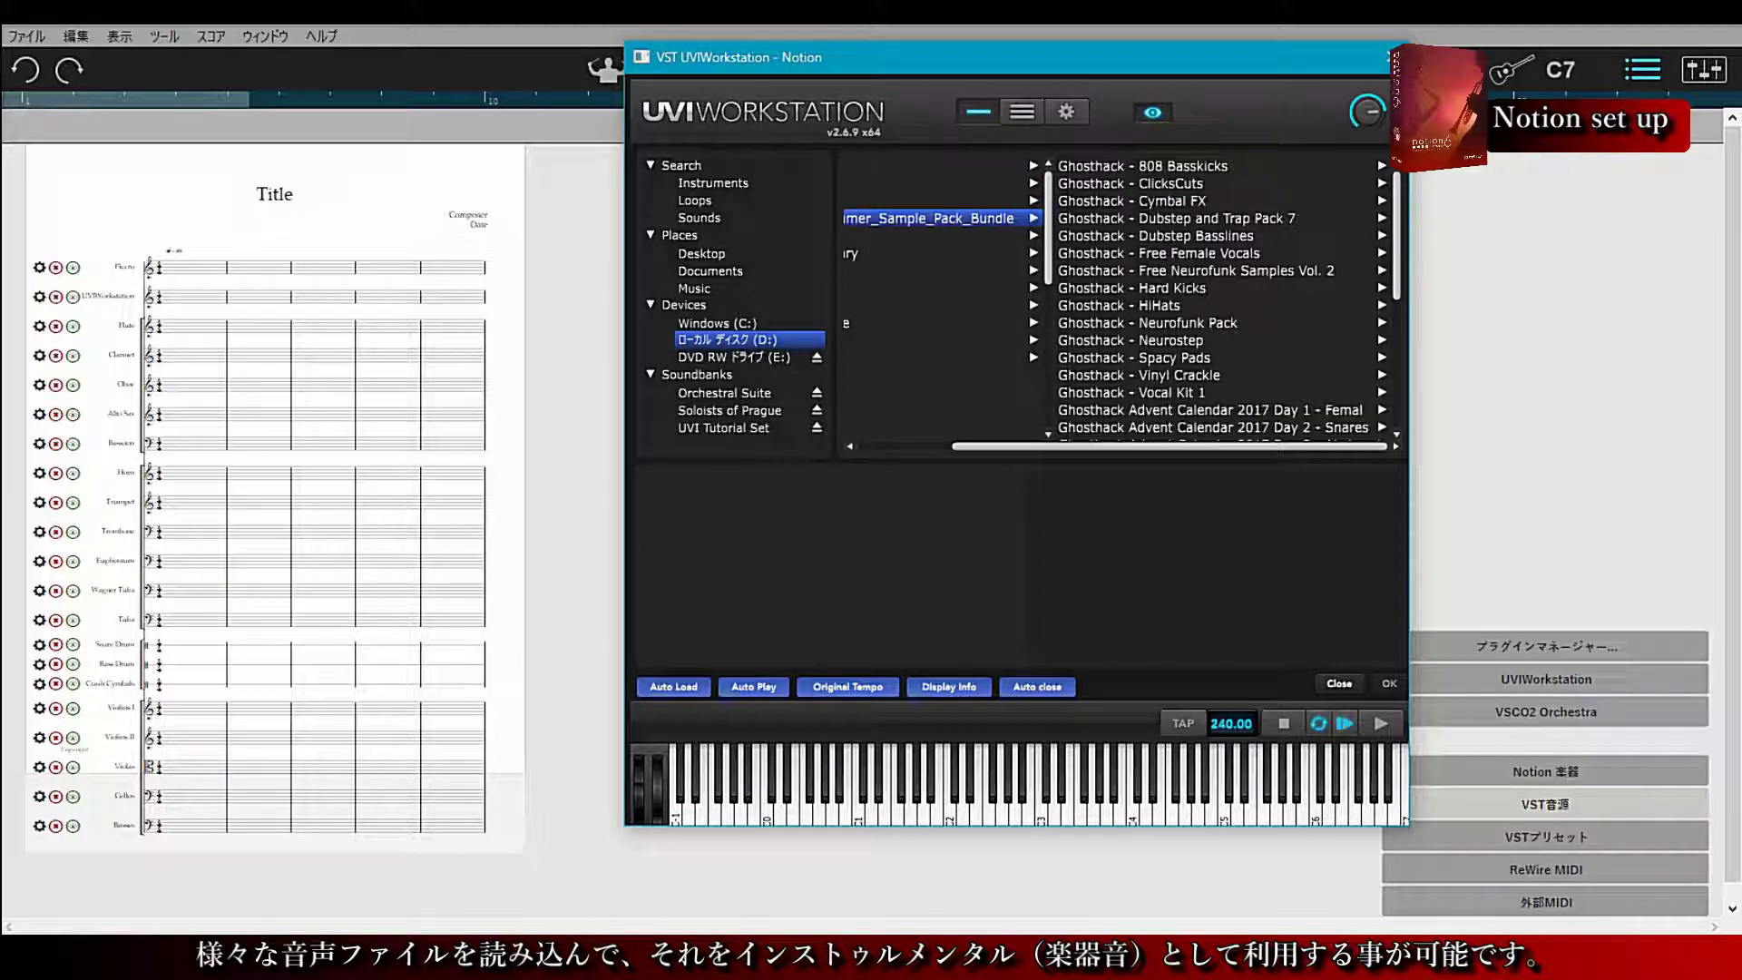
{"action": "left_click", "coordinate": [1159, 392]}
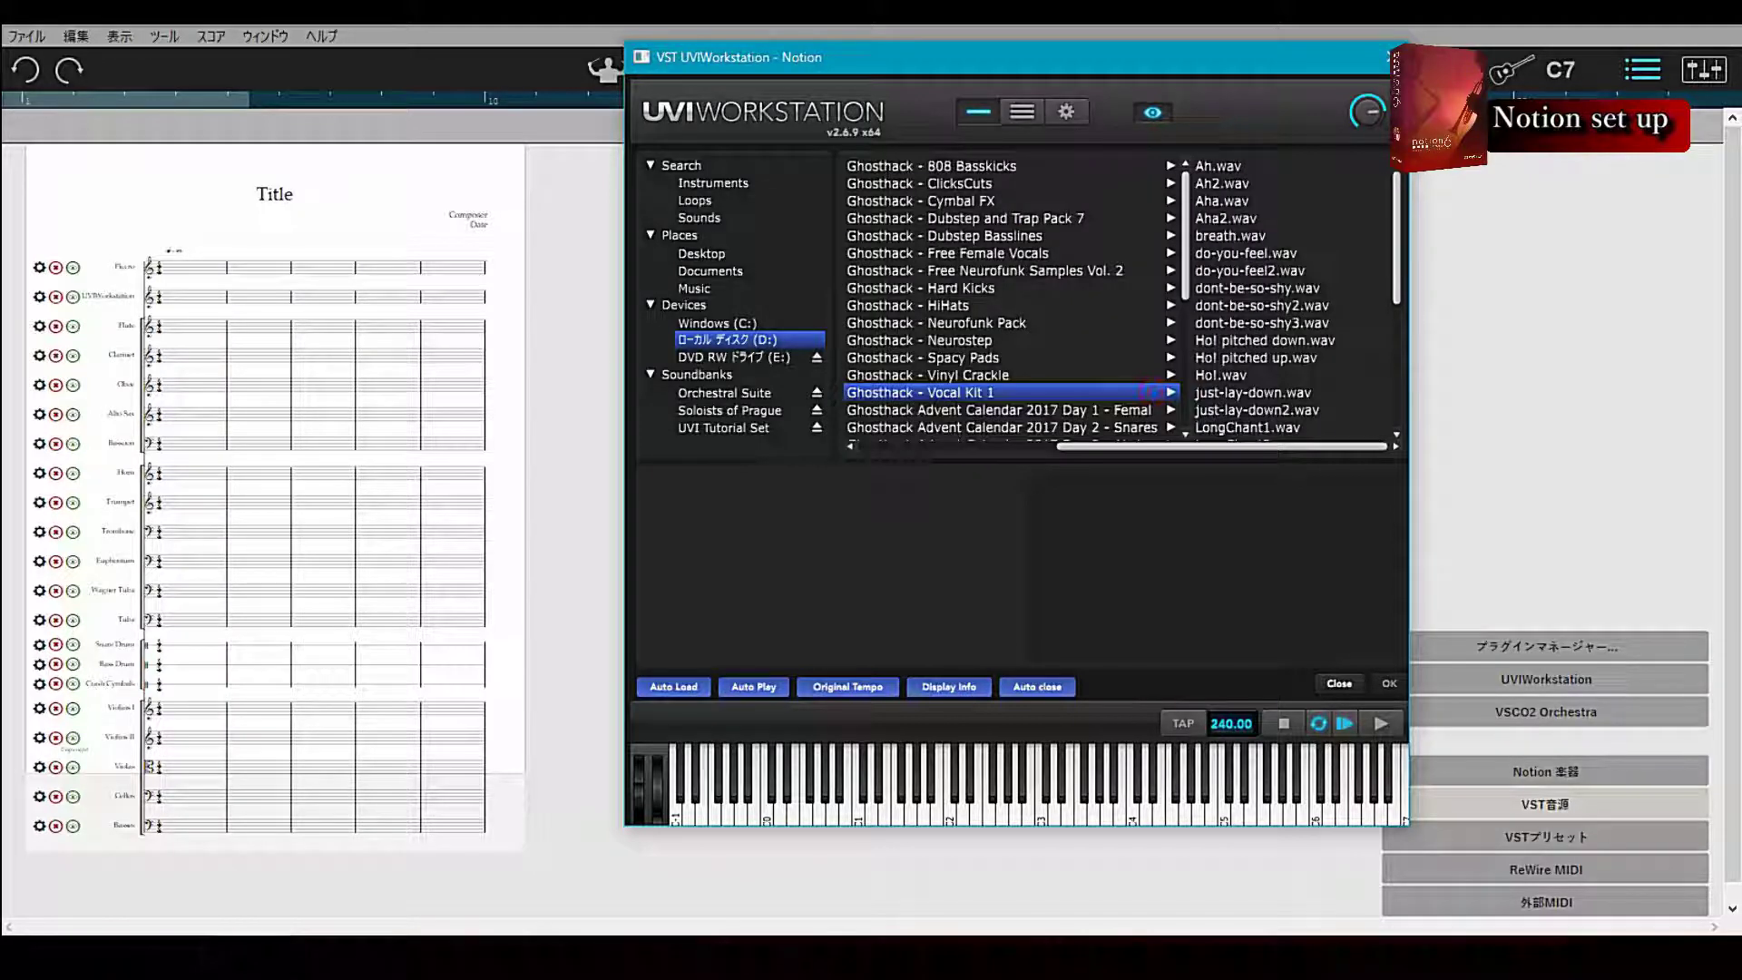
{"action": "double_click", "coordinate": [1218, 166]}
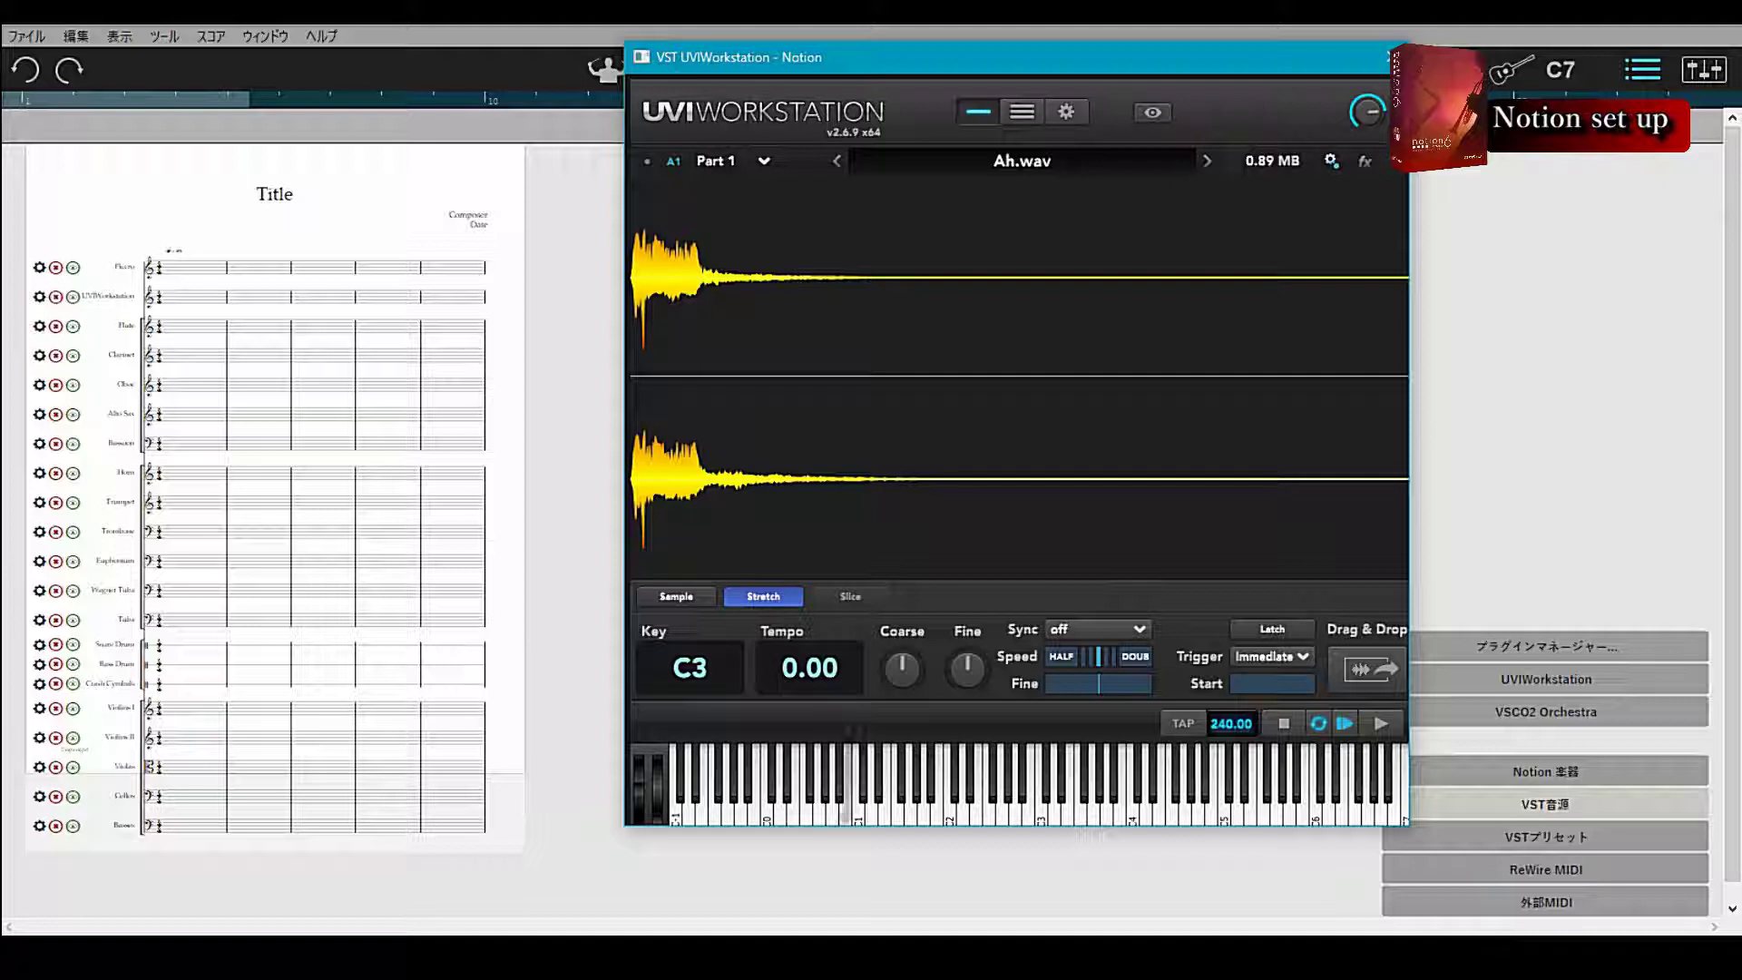
Audition the Ah.wav sample at various low and high pitches on the virtual keyboard
{"action": "left_click", "coordinate": [845, 790]}
{"action": "left_click", "coordinate": [915, 794]}
{"action": "left_click", "coordinate": [1132, 798]}
{"action": "left_click", "coordinate": [1145, 799]}
{"action": "left_click", "coordinate": [1040, 799]}
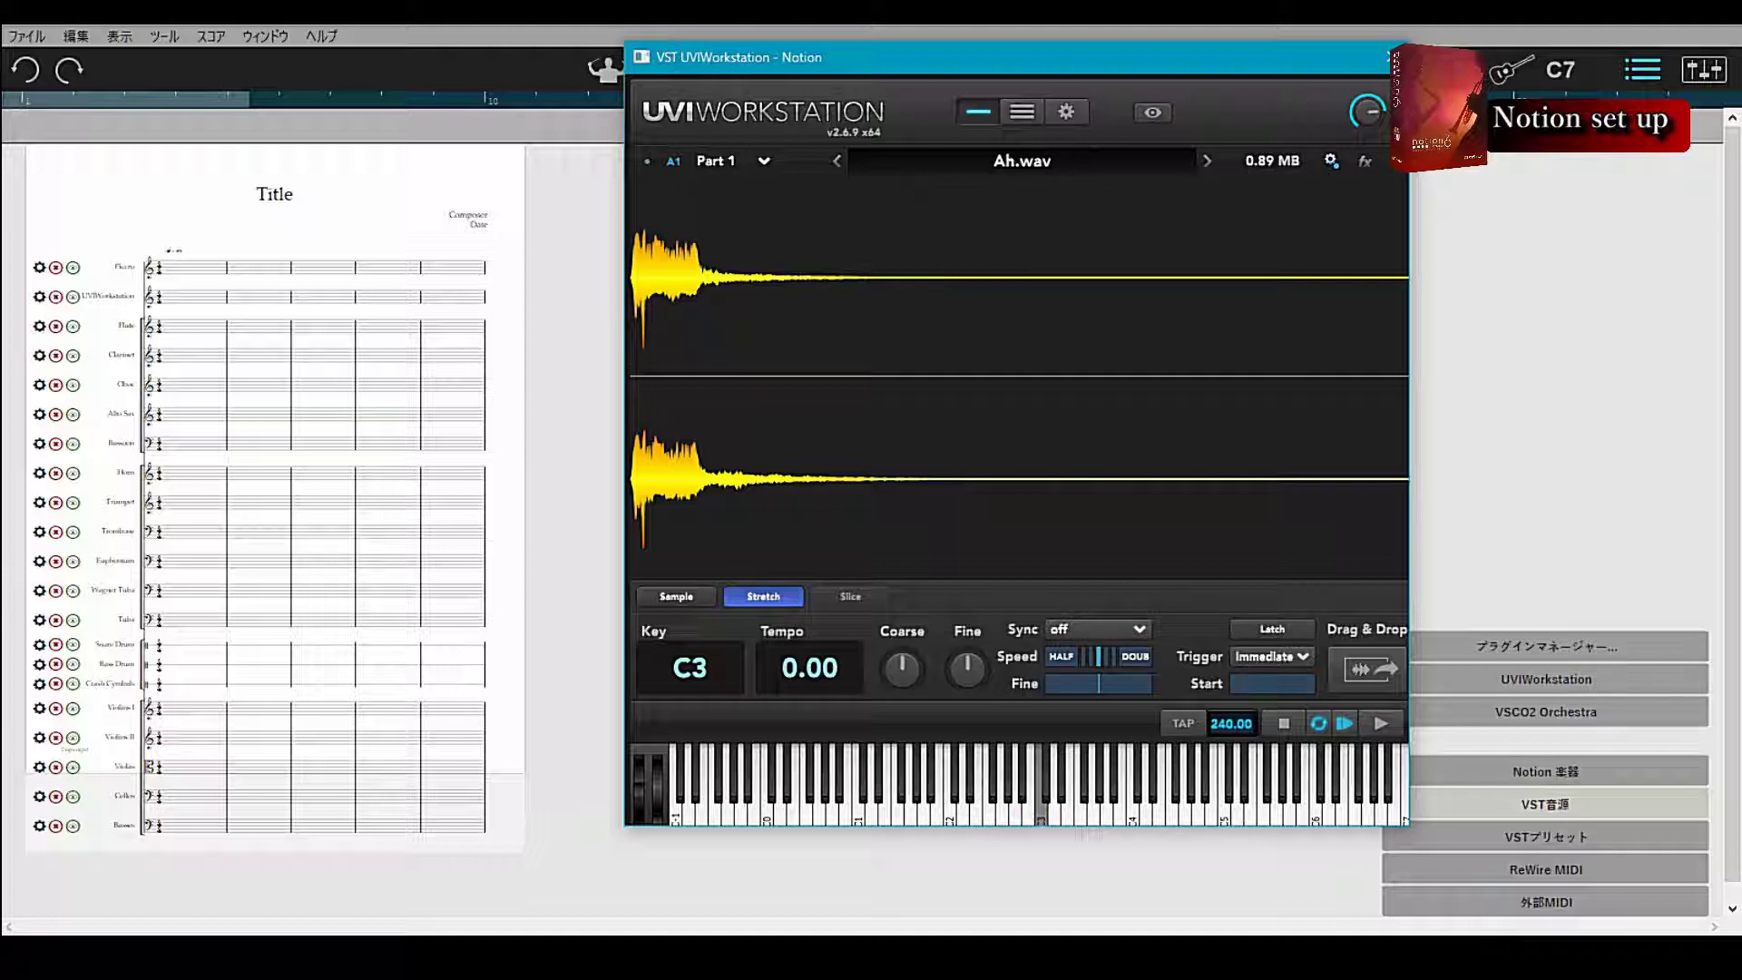
{"action": "left_click", "coordinate": [1068, 798]}
{"action": "left_click", "coordinate": [1081, 806]}
{"action": "left_click", "coordinate": [1094, 806]}
{"action": "left_click", "coordinate": [1054, 806]}
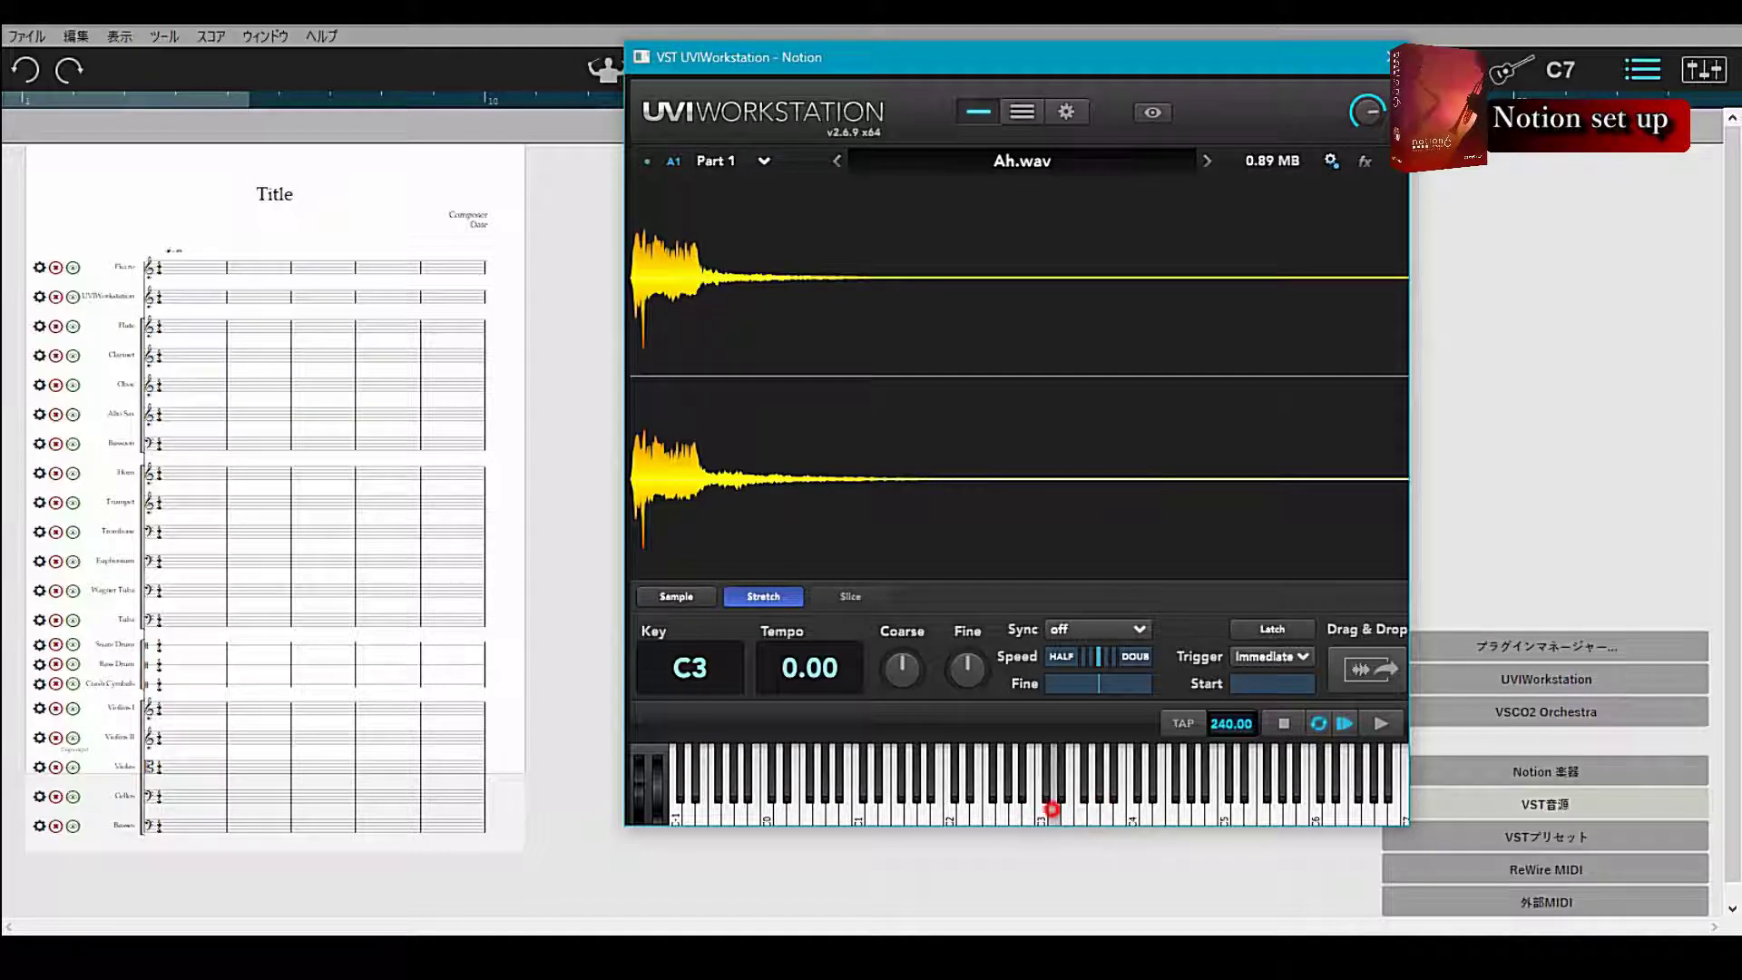
{"action": "left_click", "coordinate": [1042, 803]}
Replace the Part 1 sample with do-you-feel.wav from the same vocal kit and audition it at several pitches
{"action": "left_click", "coordinate": [1023, 161]}
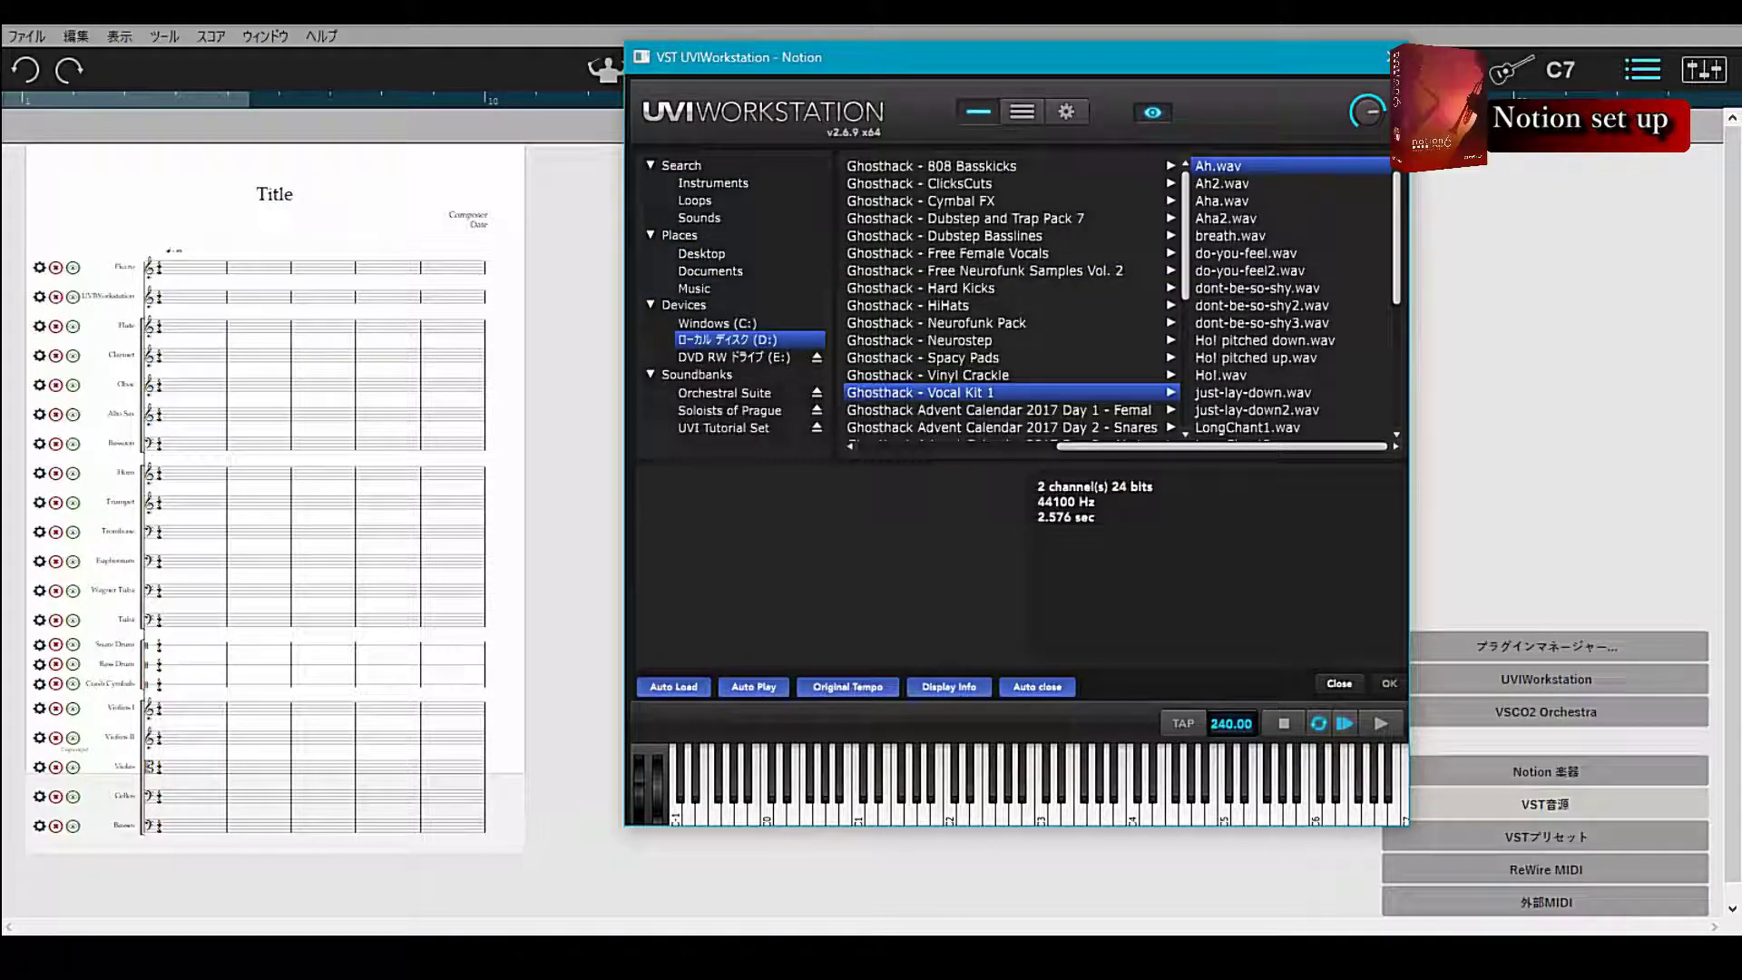
{"action": "double_click", "coordinate": [1246, 253]}
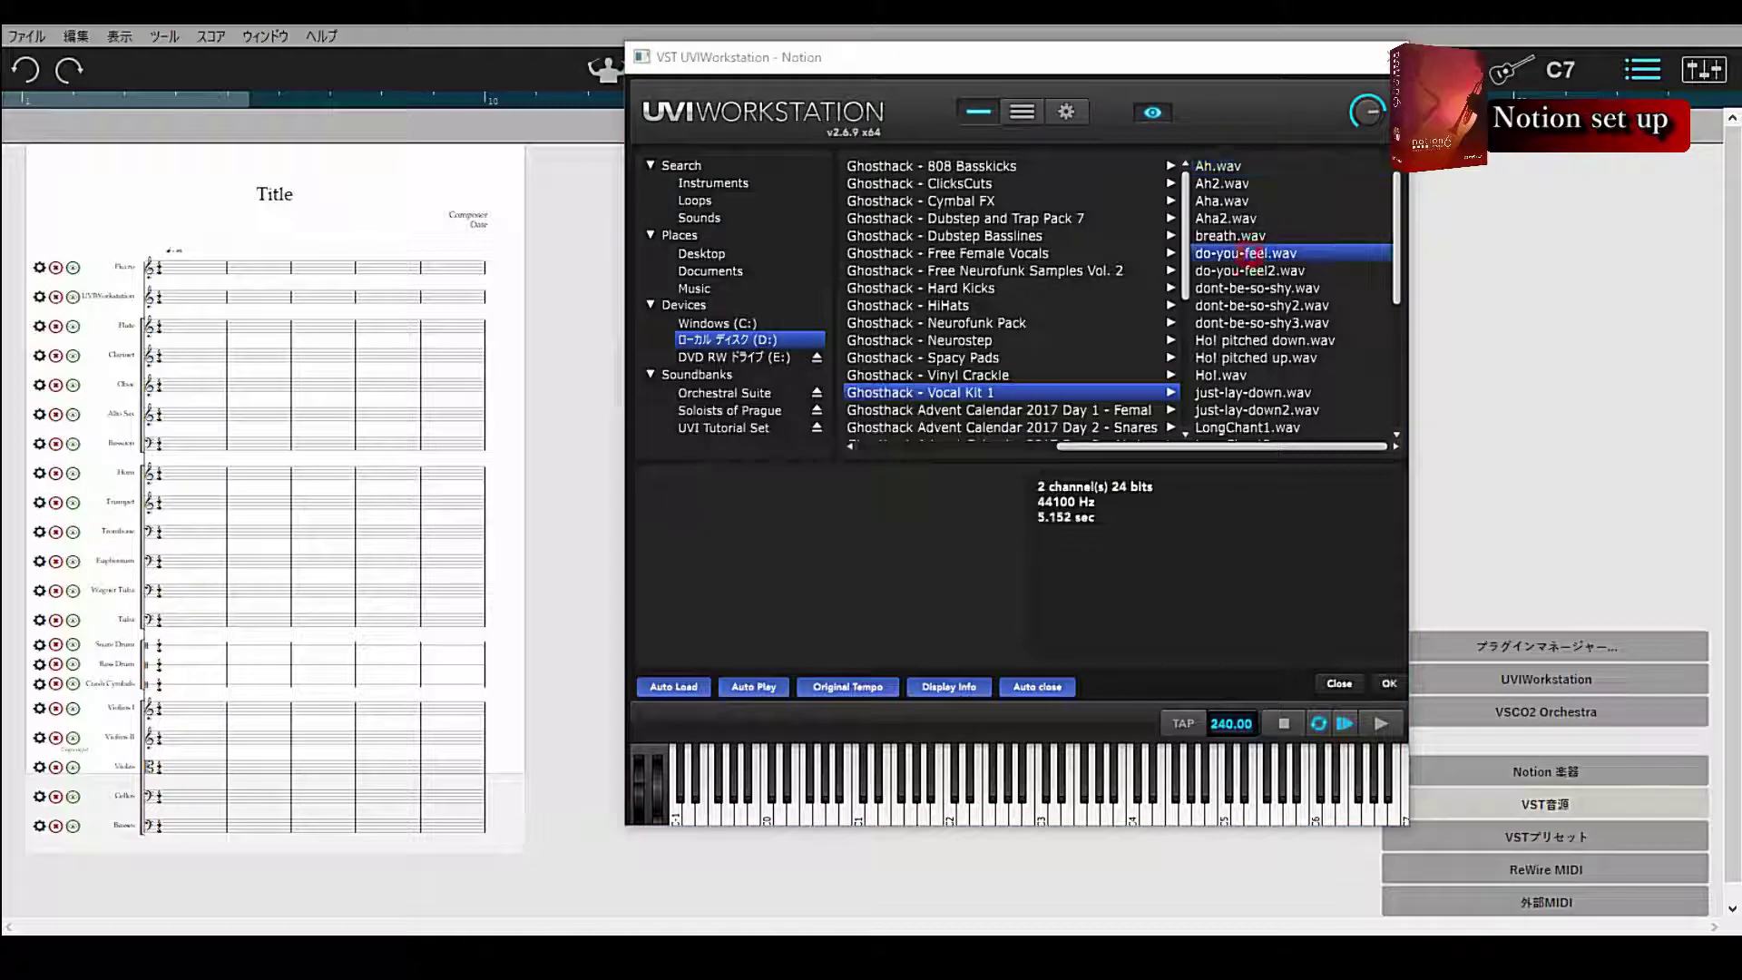
{"action": "left_click", "coordinate": [1014, 790]}
{"action": "left_click", "coordinate": [1042, 806]}
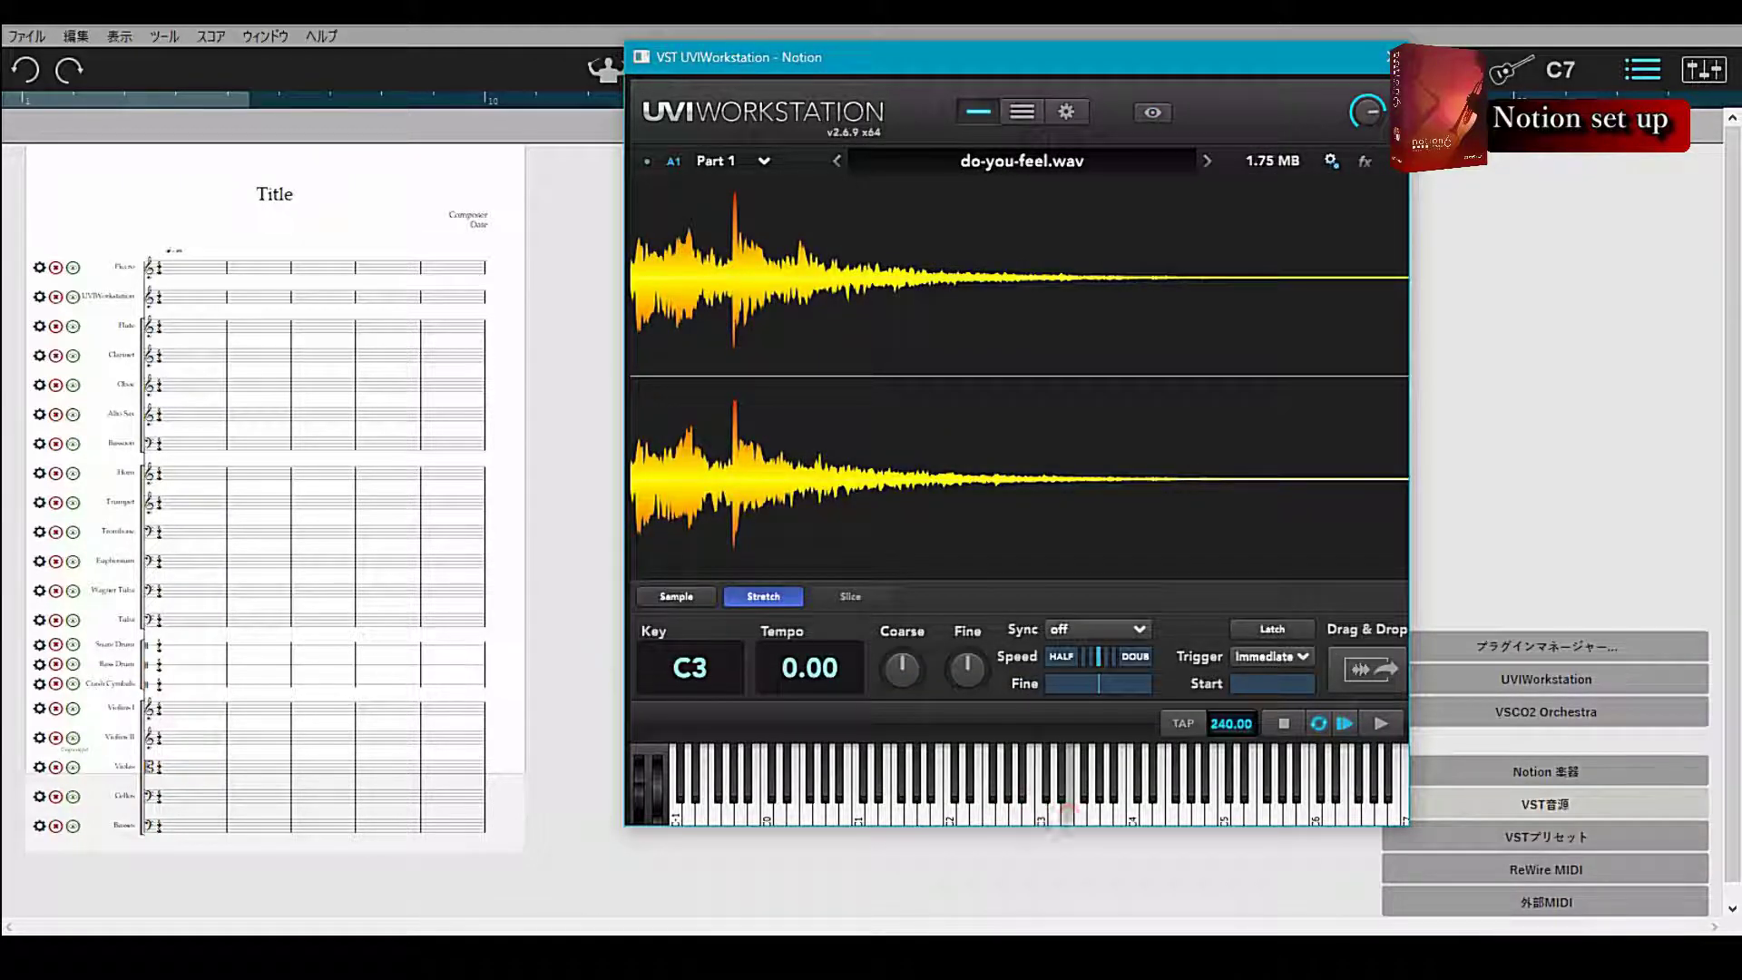
{"action": "left_click", "coordinate": [1069, 802]}
{"action": "left_click", "coordinate": [1093, 803]}
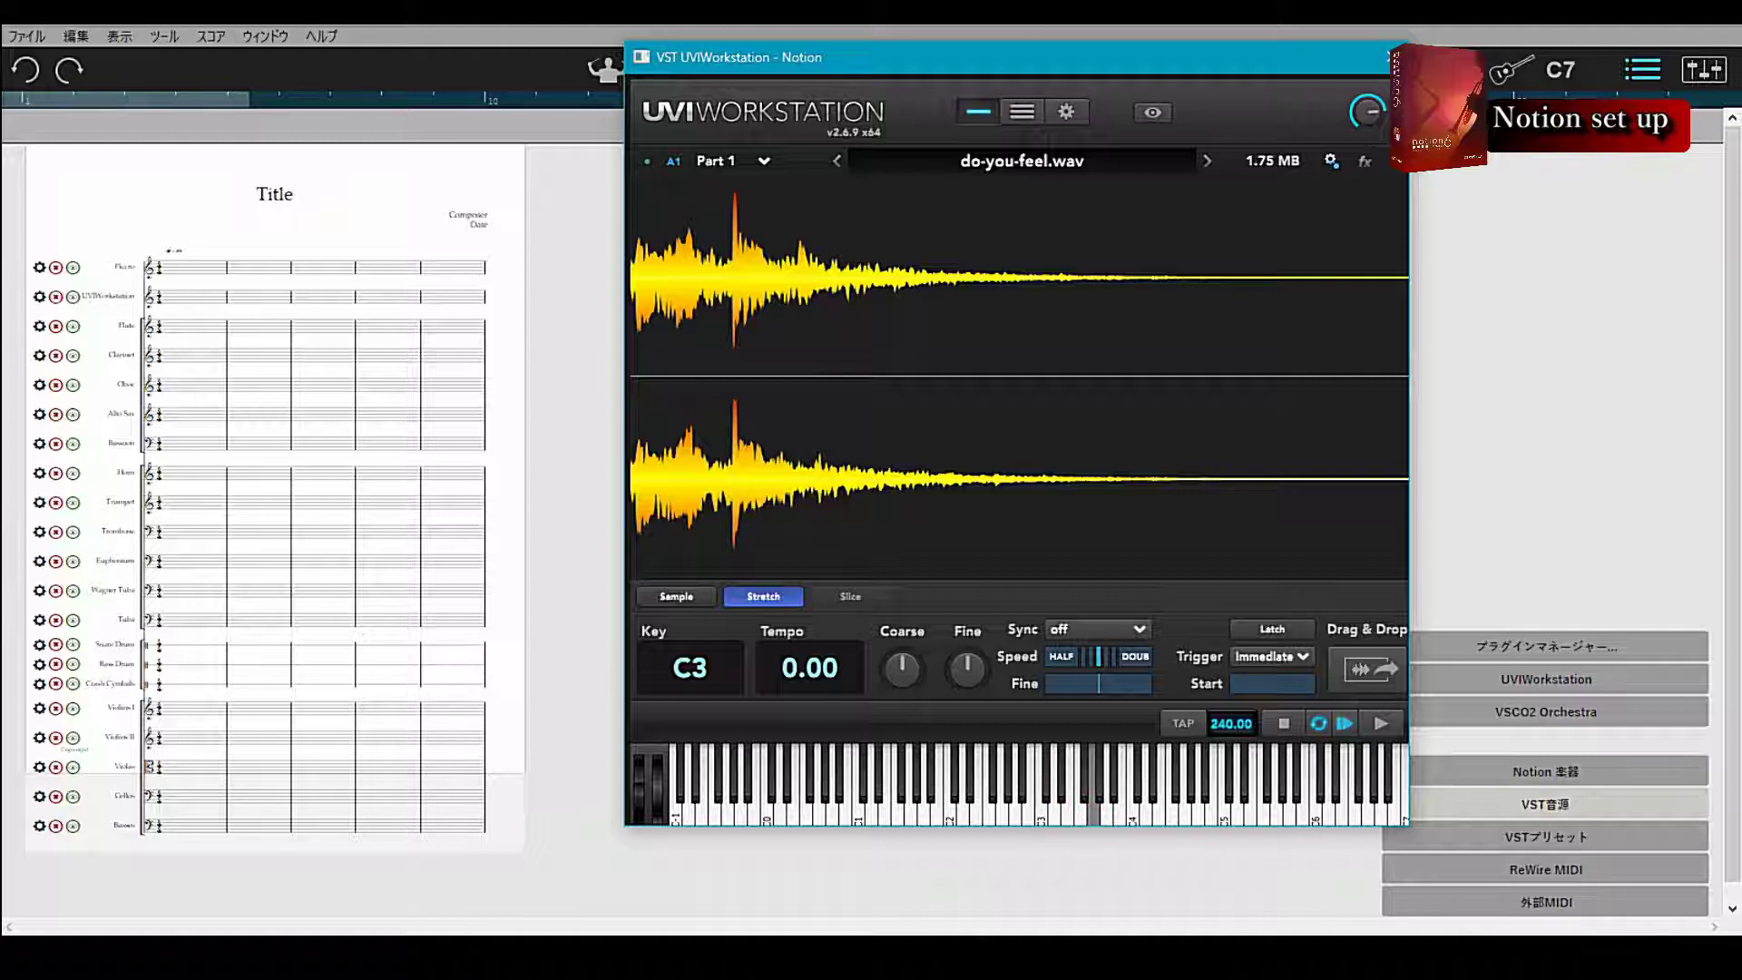
{"action": "left_click", "coordinate": [965, 814]}
Reopen the sound browser for Part 1
{"action": "left_click", "coordinate": [1055, 160]}
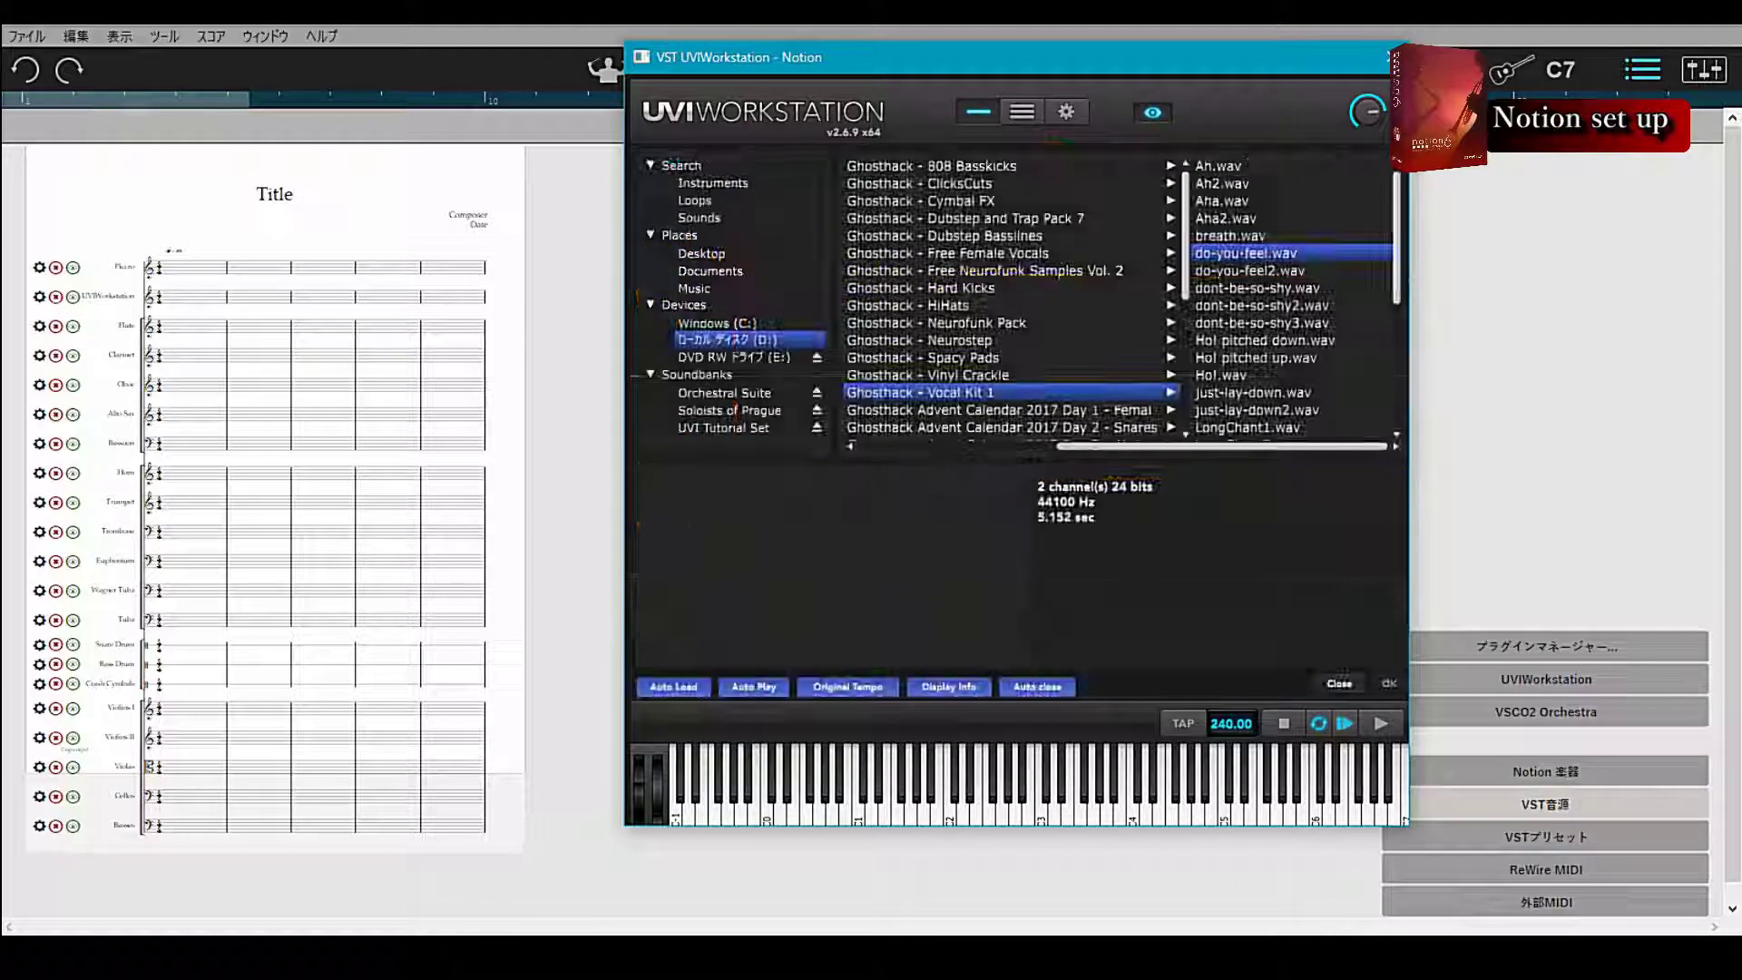